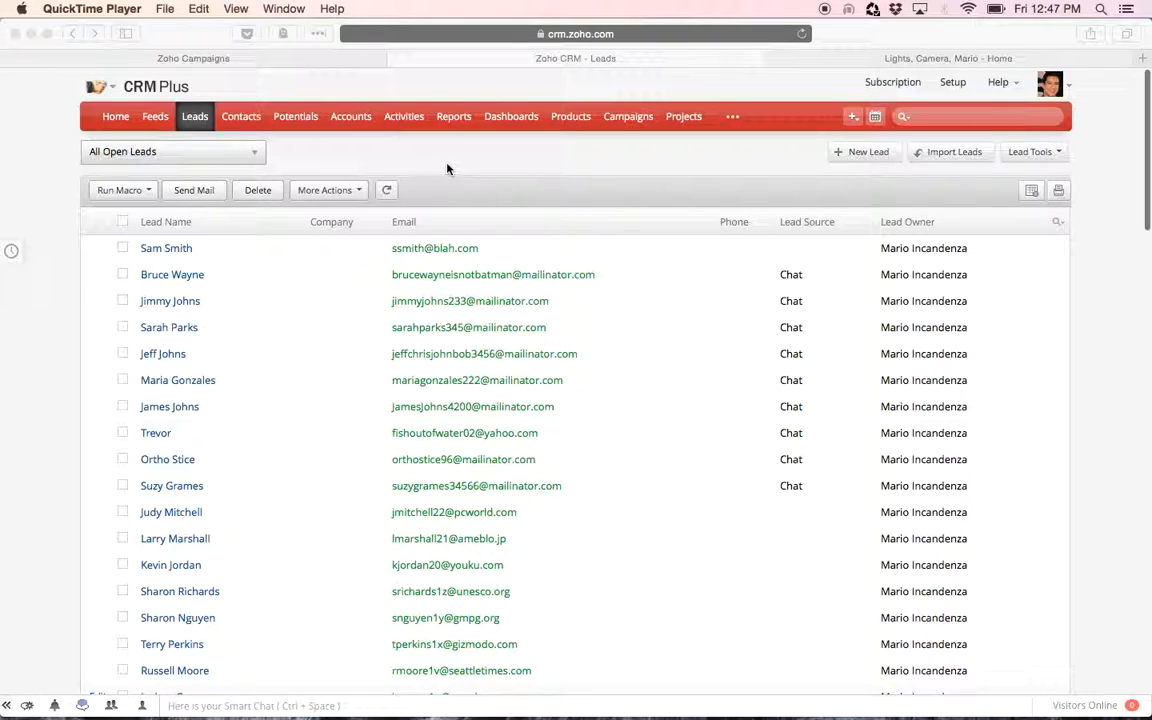
Open the existing Web Form for the Leads module from the website integration setup
{"action": "left_click", "coordinate": [733, 126]}
{"action": "left_click", "coordinate": [951, 82]}
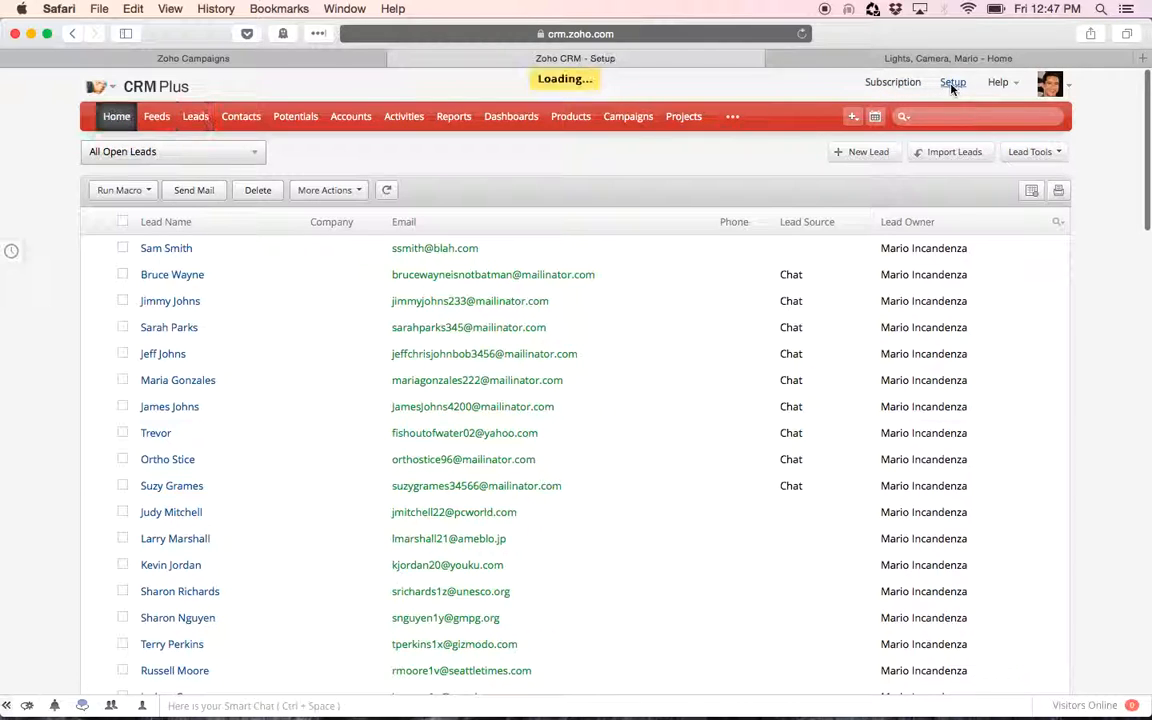
{"action": "left_click", "coordinate": [524, 505]}
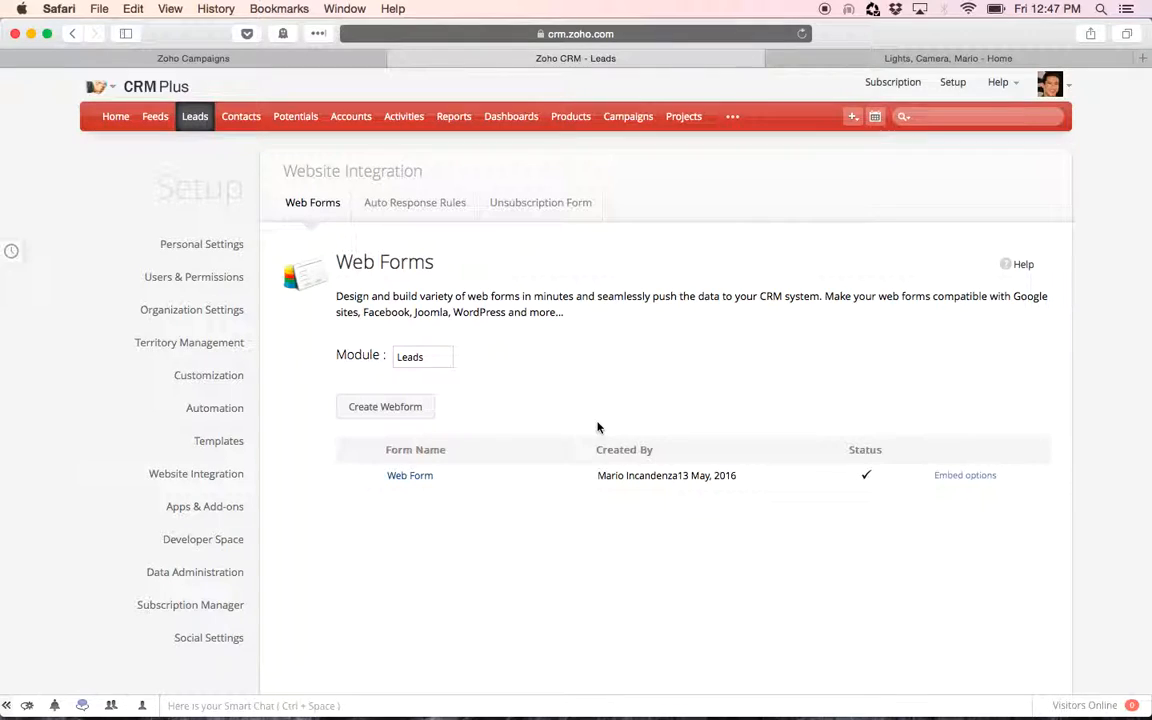
{"action": "left_click", "coordinate": [412, 477]}
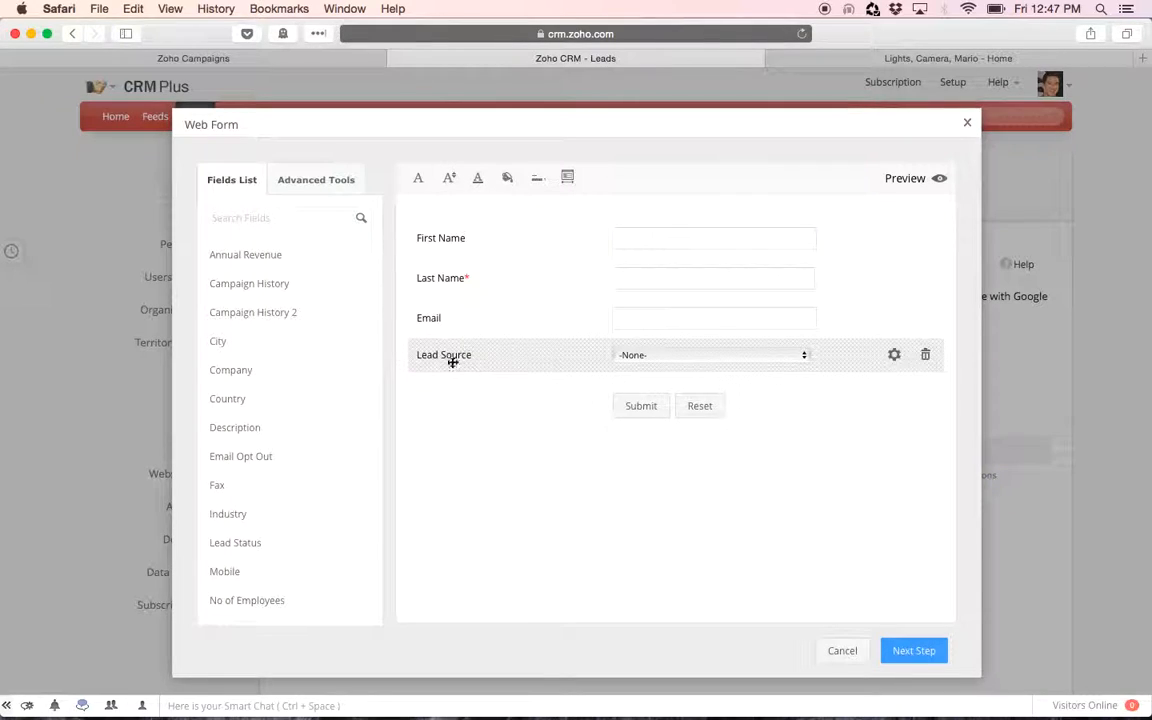
Check the Lead Source options in the form, then remove the Lead Source field from the web form
{"action": "left_click", "coordinate": [710, 362]}
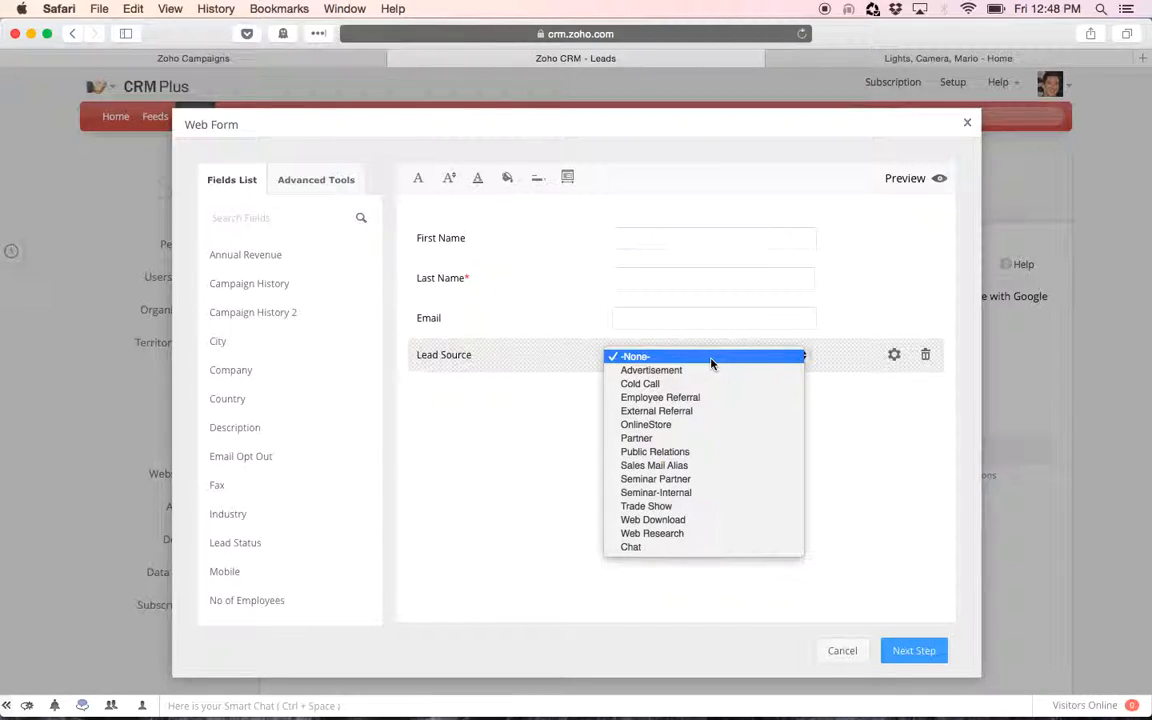
{"action": "left_click", "coordinate": [543, 415]}
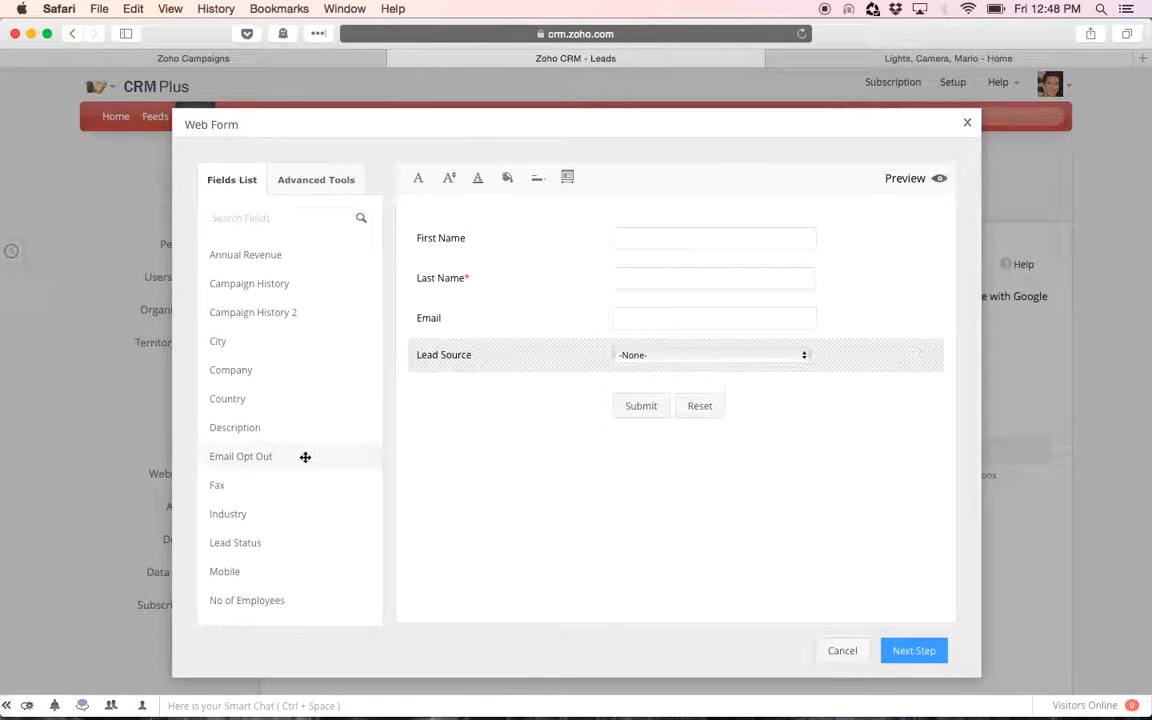
{"action": "left_click_drag", "start_coordinate": [296, 431], "coordinate": [325, 420]}
{"action": "left_click", "coordinate": [731, 358]}
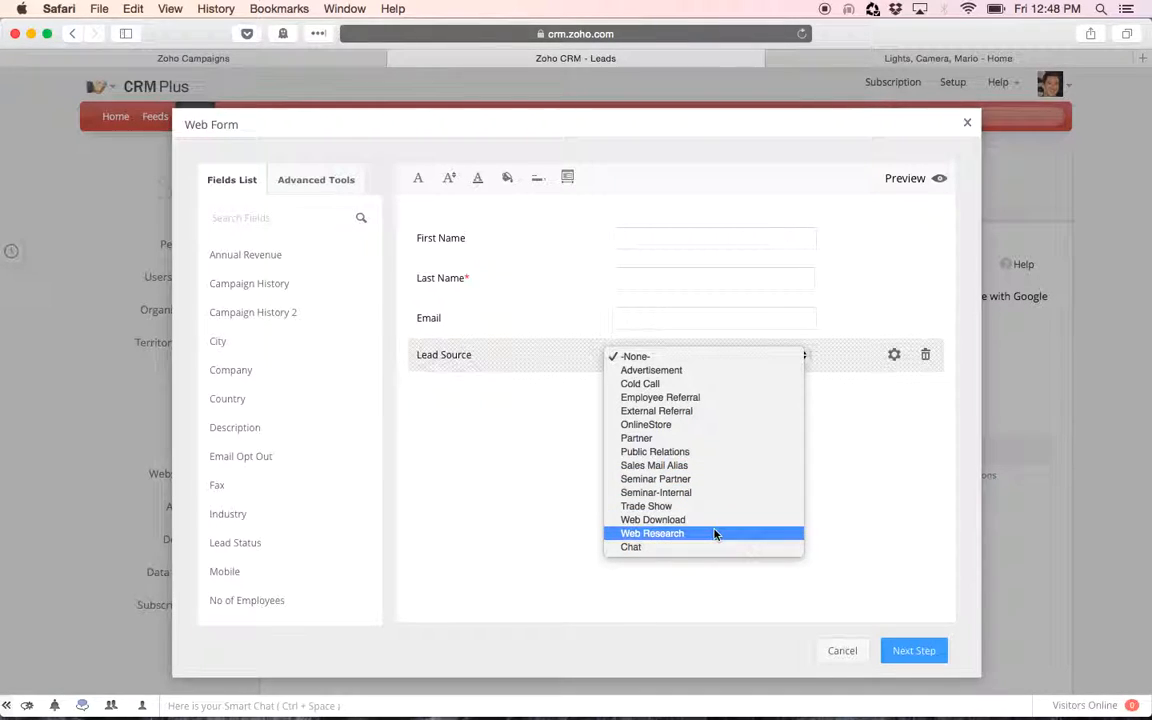
{"action": "left_click", "coordinate": [837, 400]}
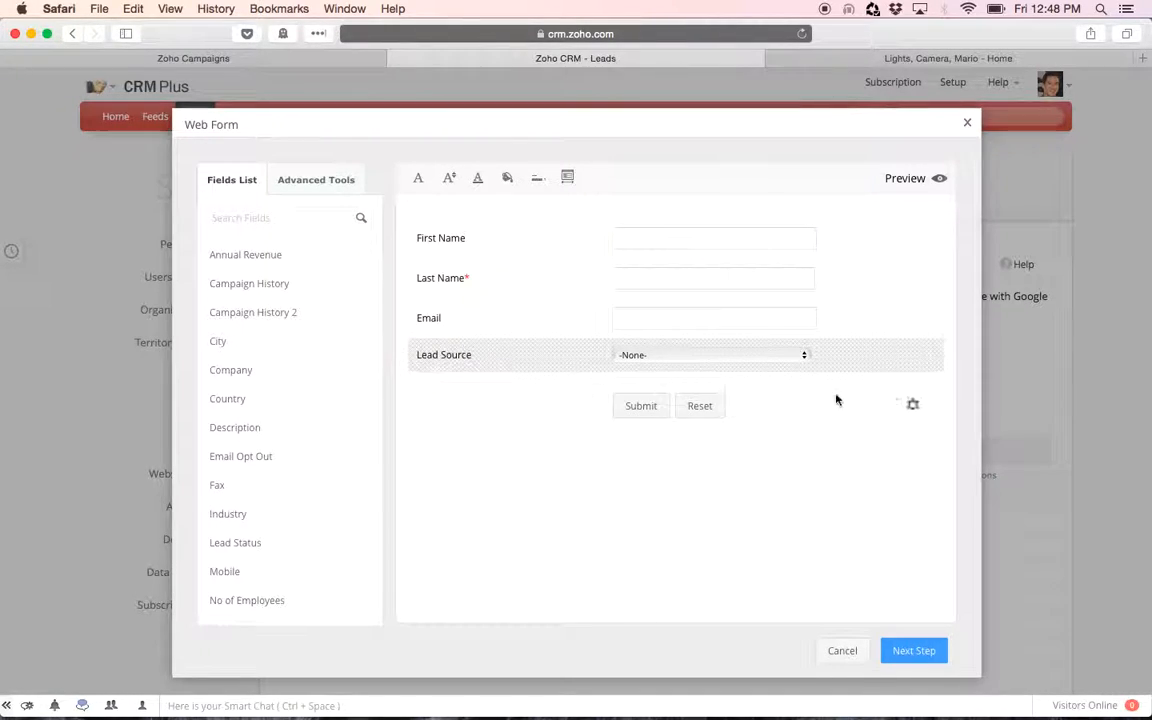
{"action": "left_click", "coordinate": [926, 356]}
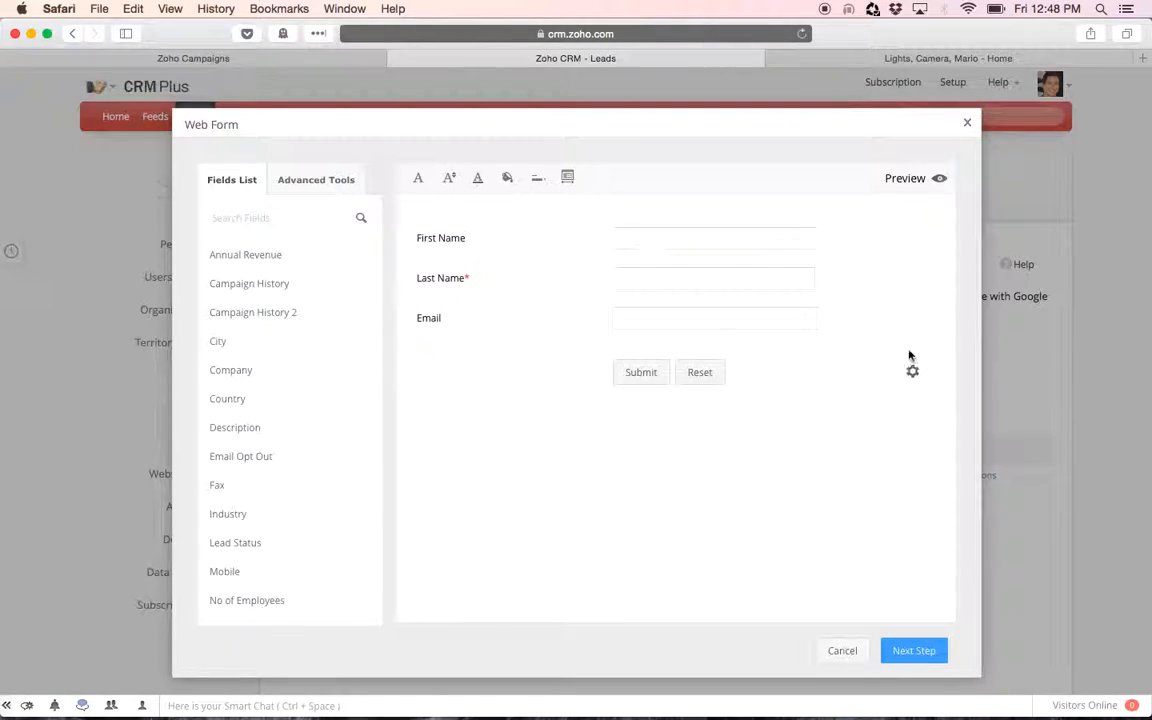
Search the fields list for lead and add the Lead Source field below Email in the form
{"action": "left_click", "coordinate": [301, 183]}
{"action": "left_click", "coordinate": [228, 182]}
{"action": "left_click", "coordinate": [257, 218]}
{"action": "type", "text": "lead"}
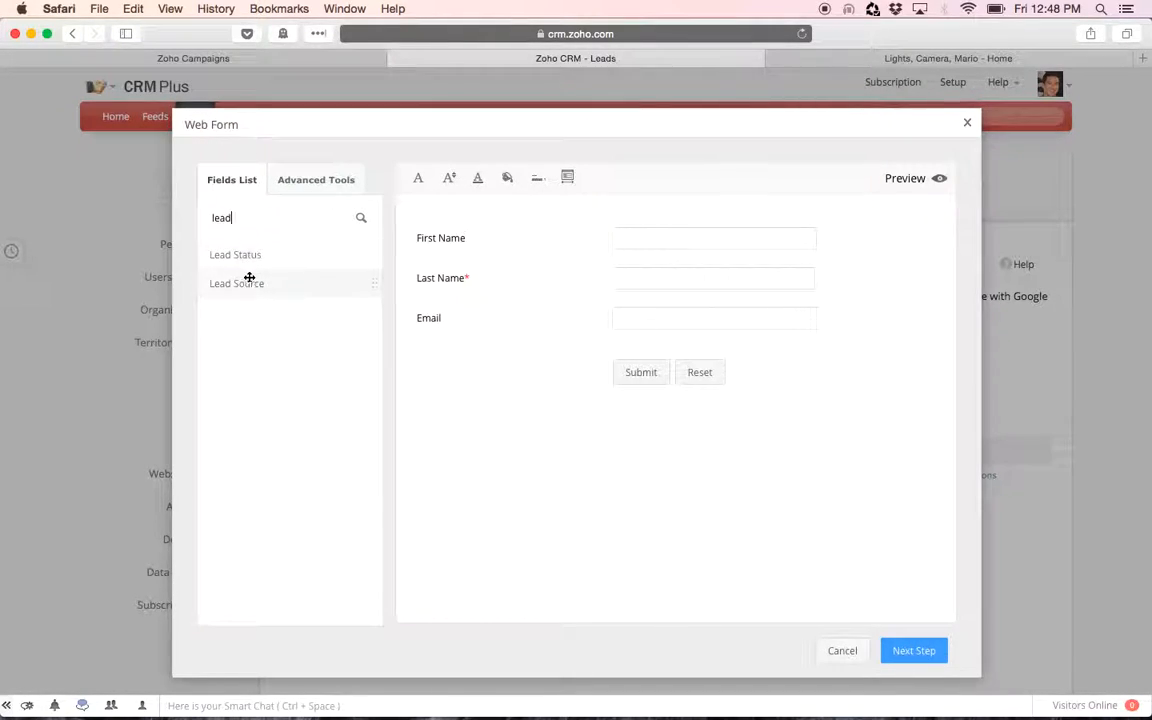
{"action": "left_click_drag", "start_coordinate": [249, 283], "coordinate": [664, 356]}
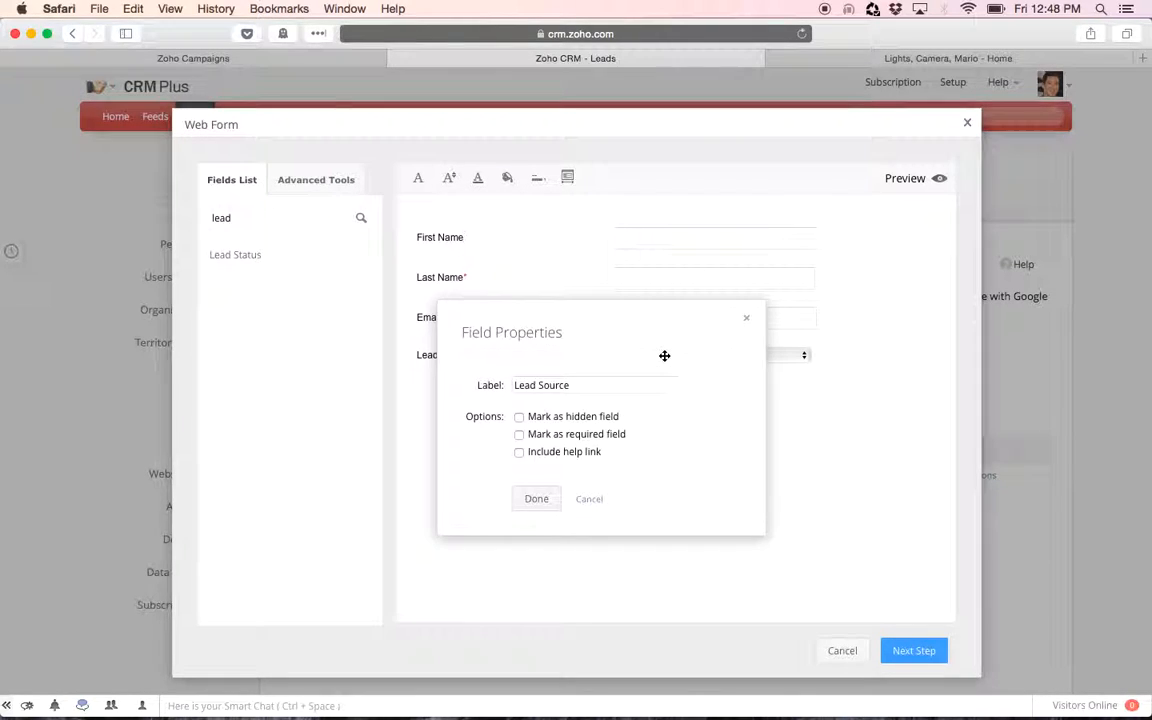
Mark Lead Source as a hidden field with the default value Web Download
{"action": "left_click", "coordinate": [519, 419]}
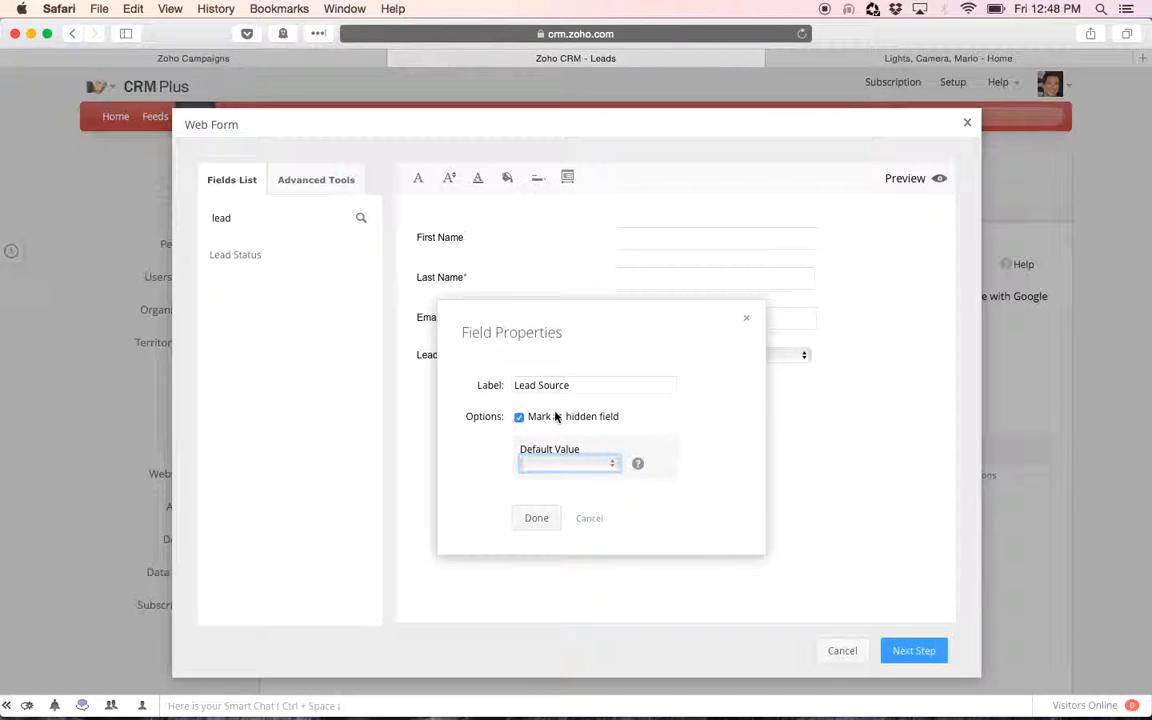
{"action": "left_click", "coordinate": [563, 466]}
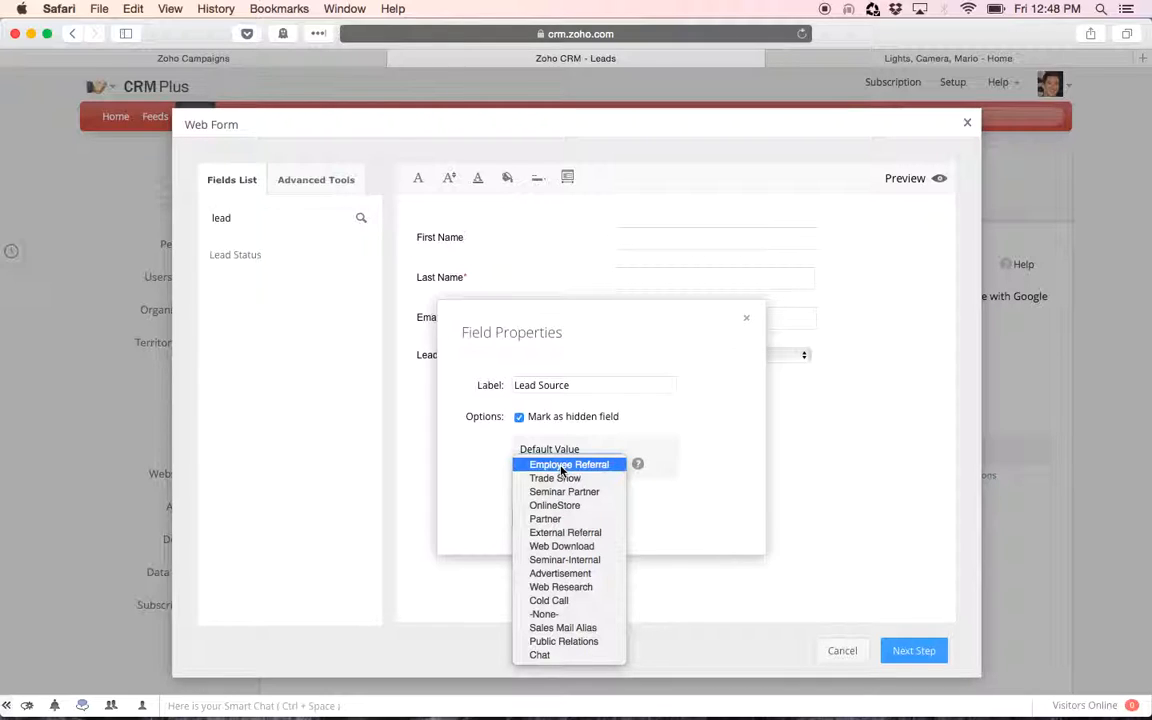
{"action": "left_click", "coordinate": [555, 548]}
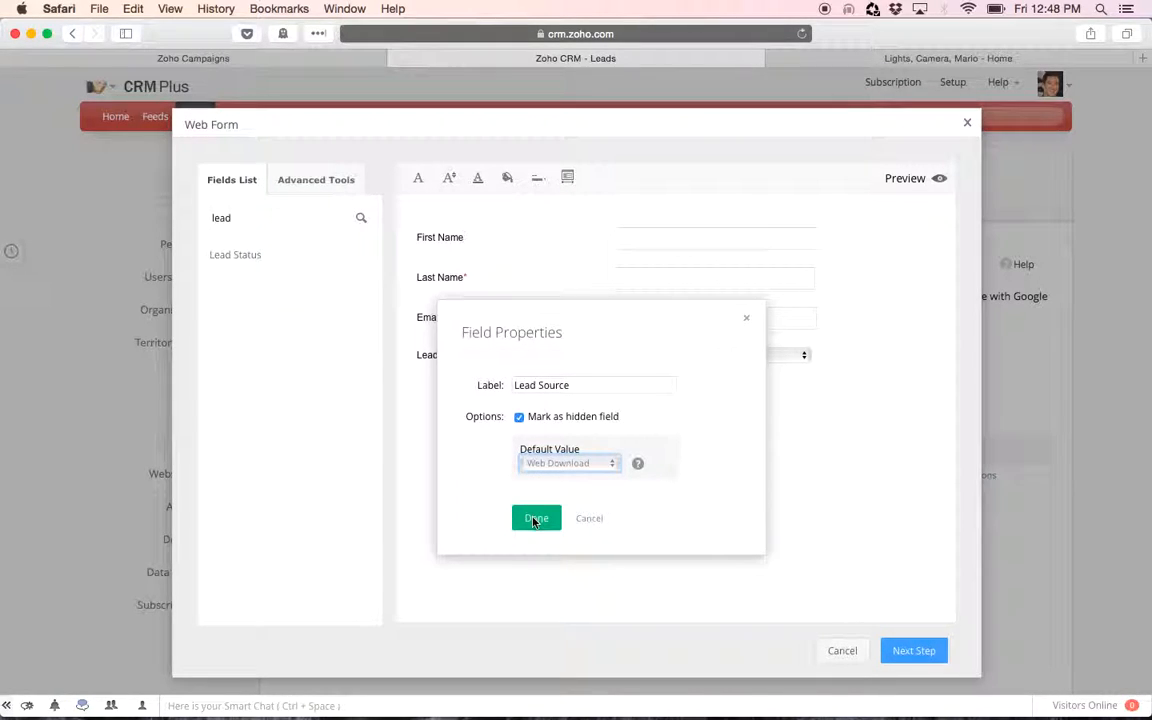
{"action": "left_click", "coordinate": [535, 519]}
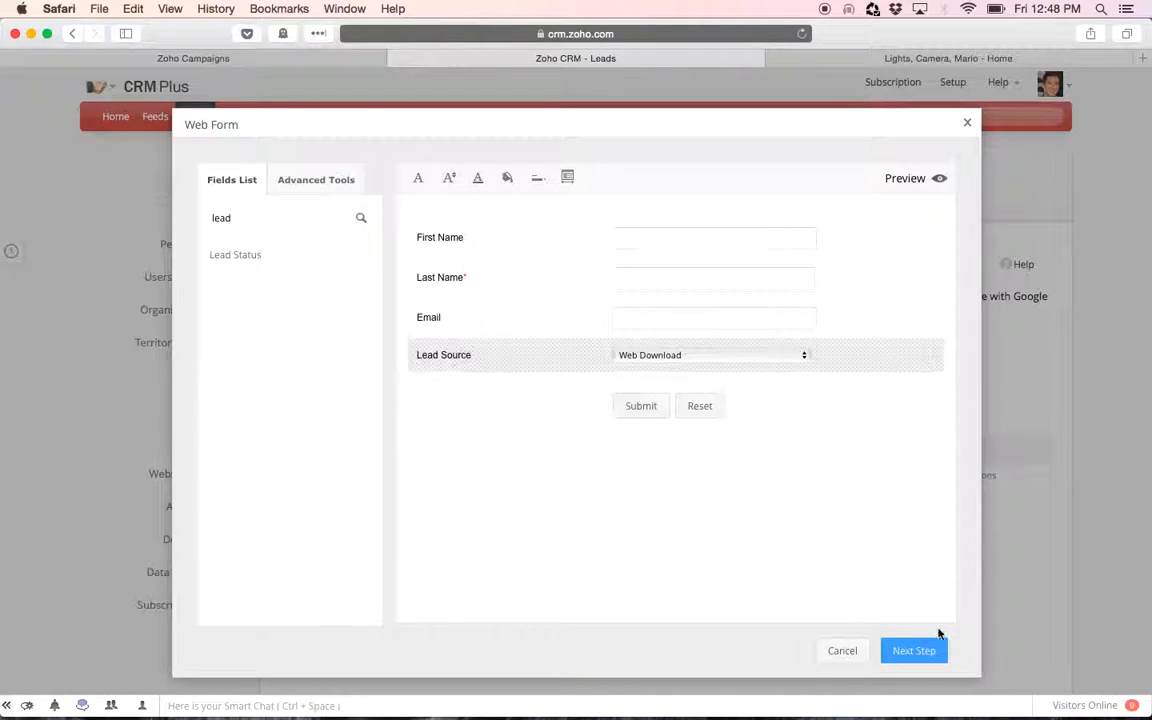
Proceed to the form details and save the web form
{"action": "left_click", "coordinate": [913, 651]}
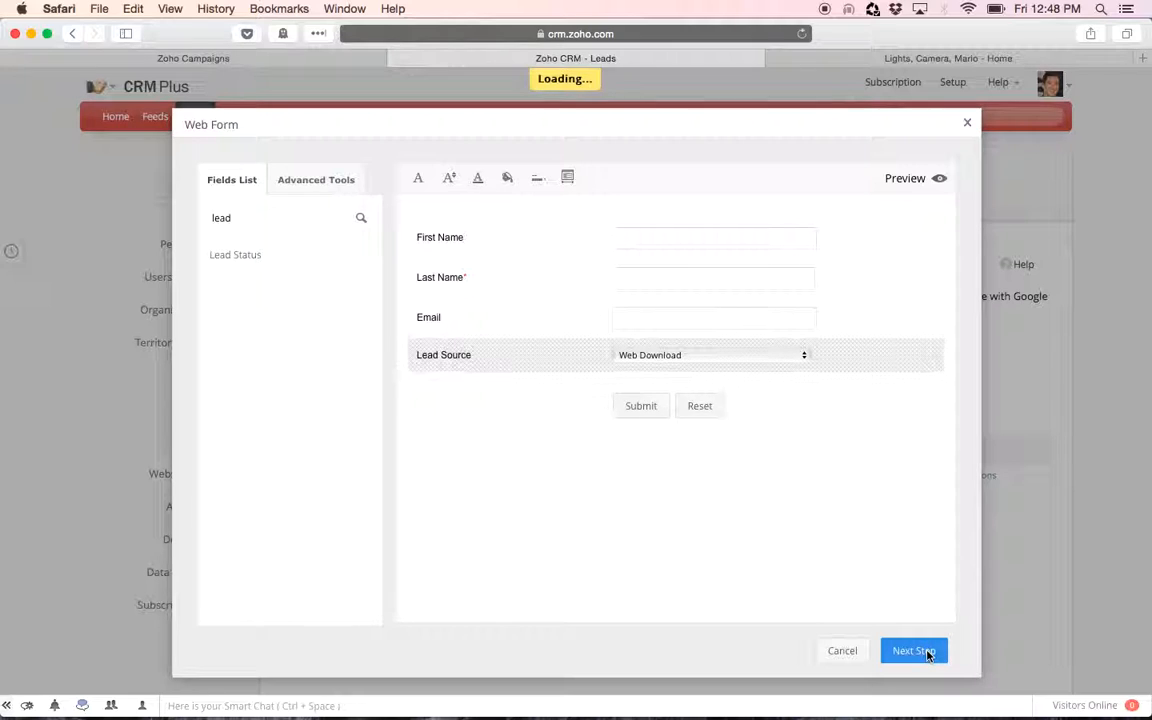
{"action": "scroll", "coordinate": [638, 404], "scroll_direction": "down", "scroll_amount": 3}
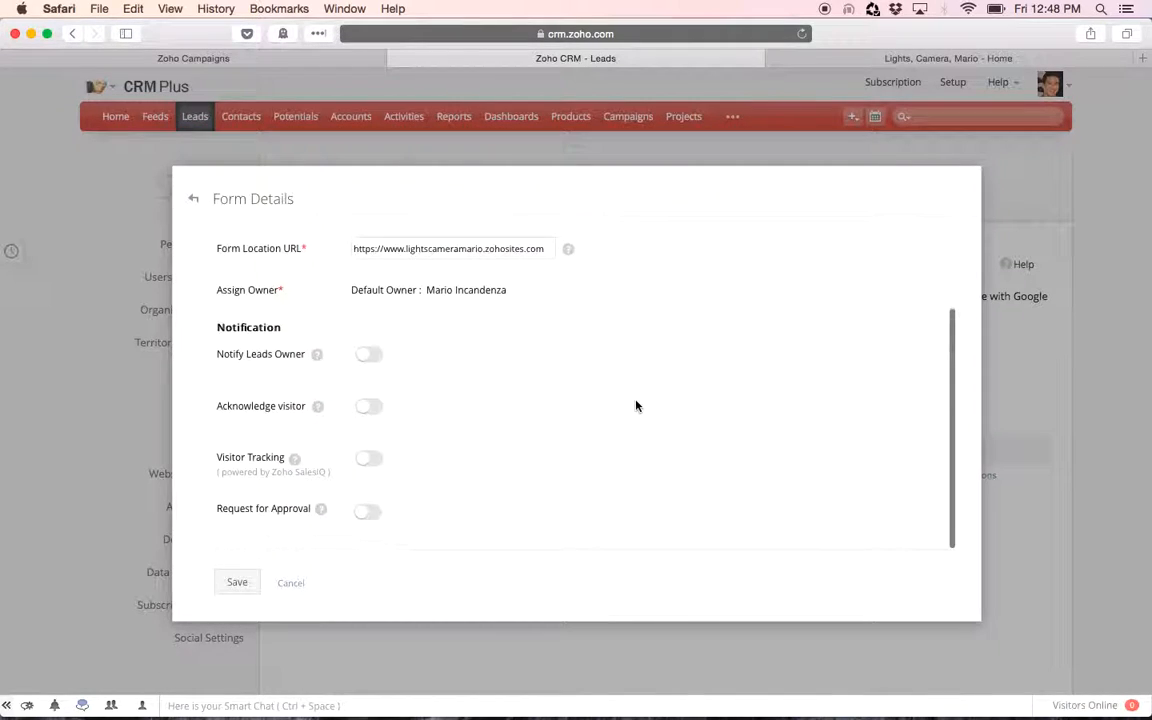
{"action": "scroll", "coordinate": [635, 404], "scroll_direction": "up", "scroll_amount": 3}
{"action": "scroll", "coordinate": [650, 501], "scroll_direction": "down", "scroll_amount": 3}
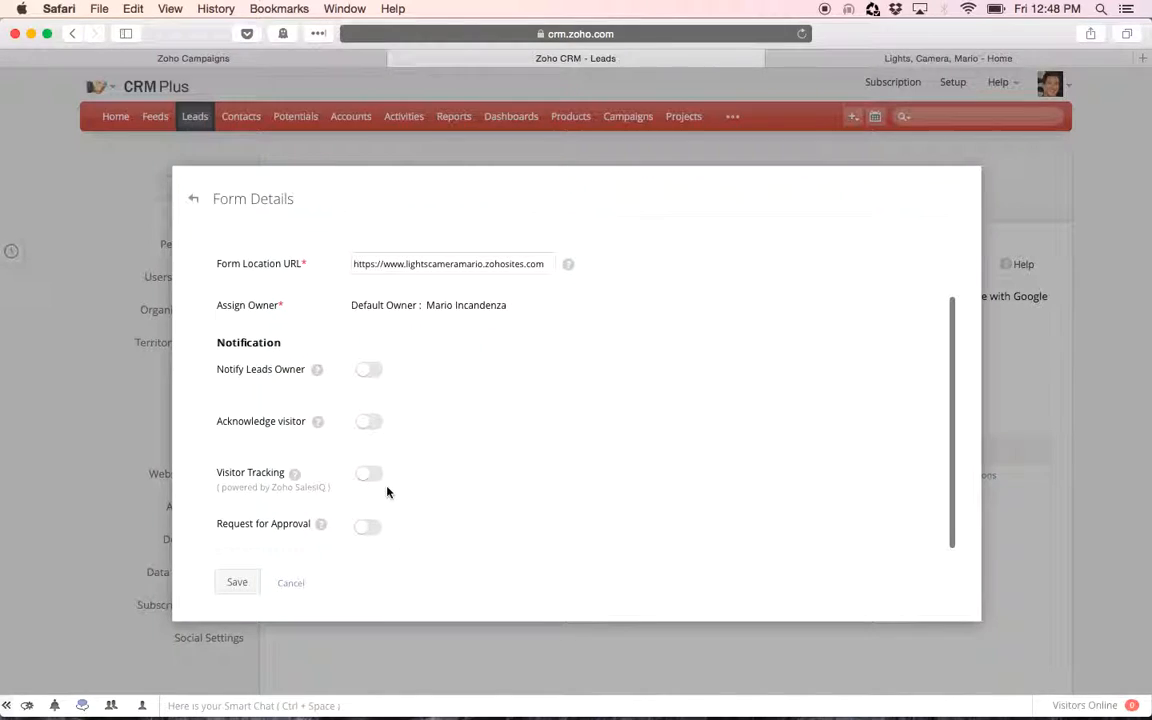
{"action": "left_click", "coordinate": [240, 584]}
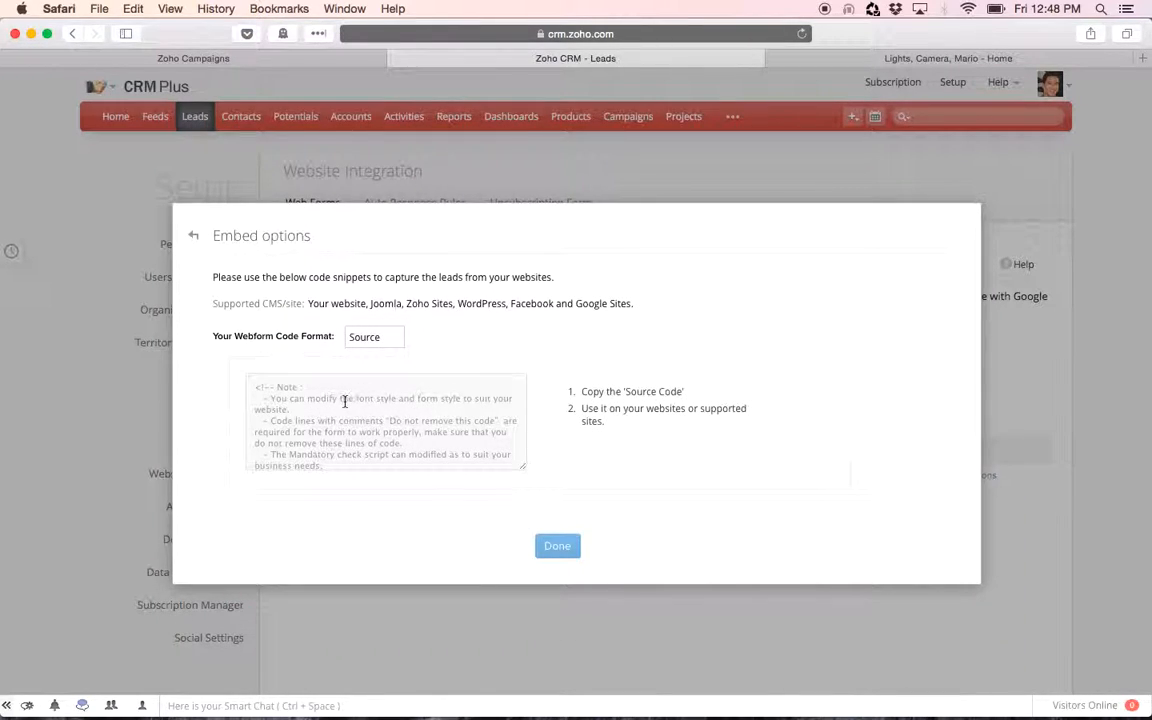
Review the webform code format options and close the embed options
{"action": "left_click", "coordinate": [378, 336]}
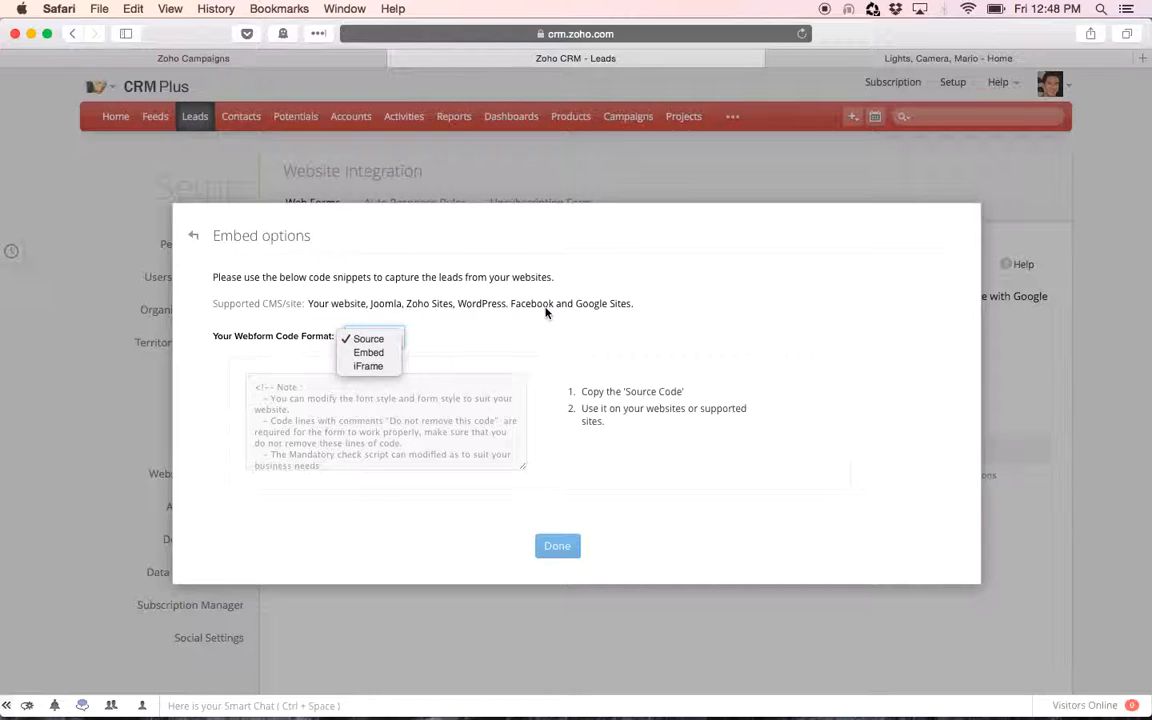
{"action": "left_click", "coordinate": [466, 277]}
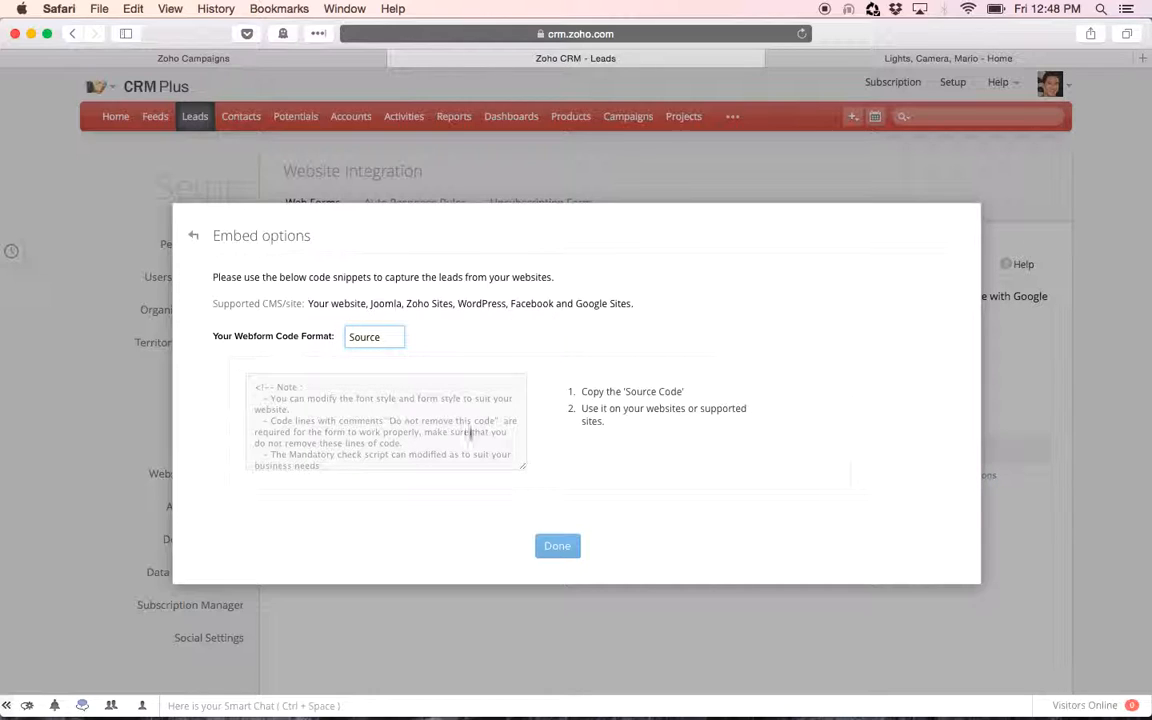
{"action": "left_click", "coordinate": [566, 548]}
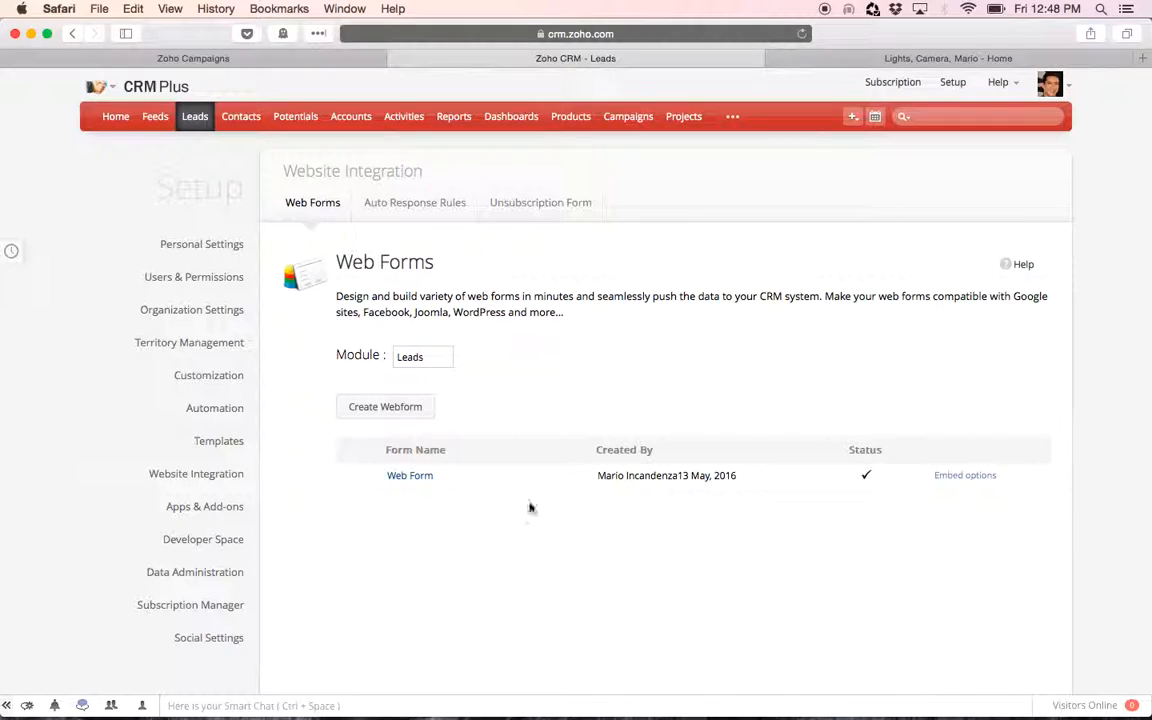
Switch to the website tab and submit its web form with a test lead's first name, last name and email
{"action": "left_click", "coordinate": [186, 117]}
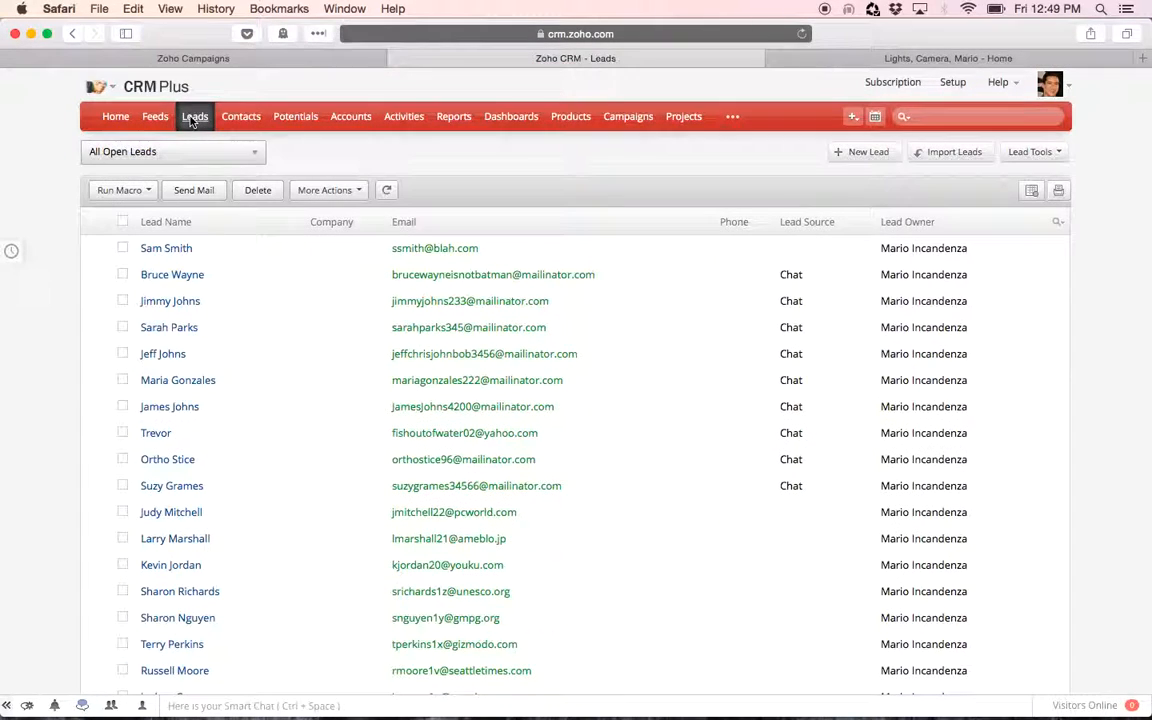
{"action": "left_click", "coordinate": [926, 60]}
{"action": "scroll", "coordinate": [1066, 303], "scroll_direction": "down", "scroll_amount": 5}
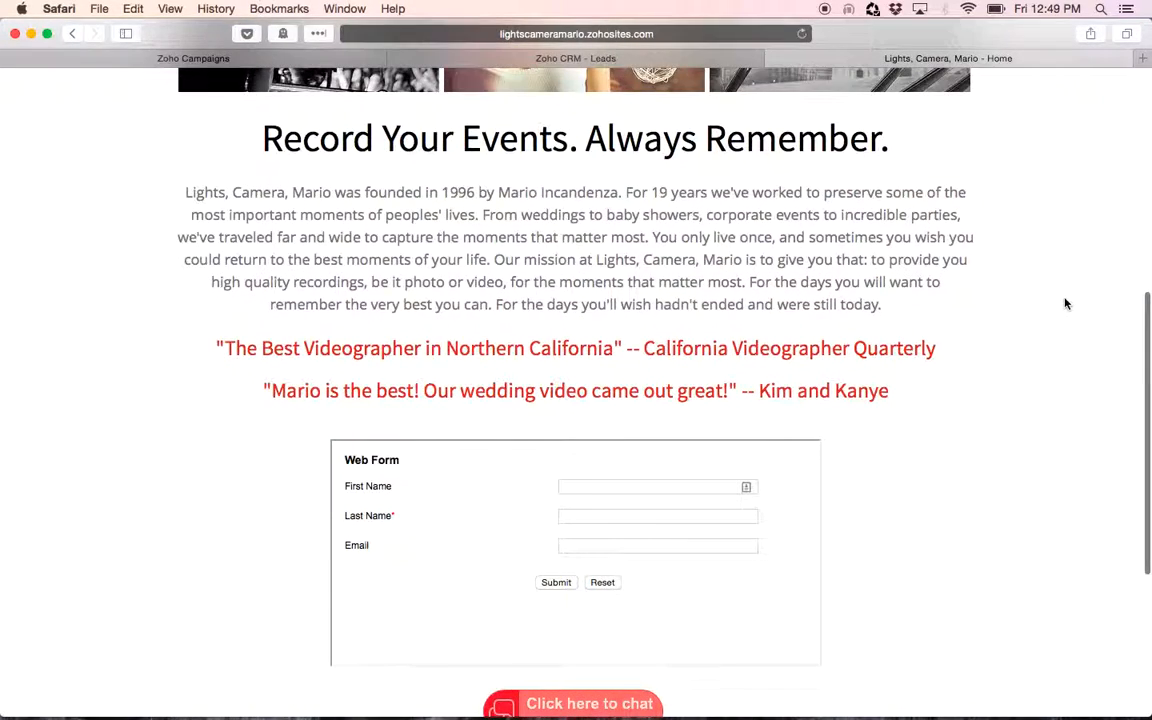
{"action": "scroll", "coordinate": [1000, 320], "scroll_direction": "down", "scroll_amount": 2}
{"action": "left_click", "coordinate": [643, 387]}
{"action": "key", "text": "Tab"}
{"action": "key", "text": "Tab"}
{"action": "left_click", "coordinate": [547, 484]}
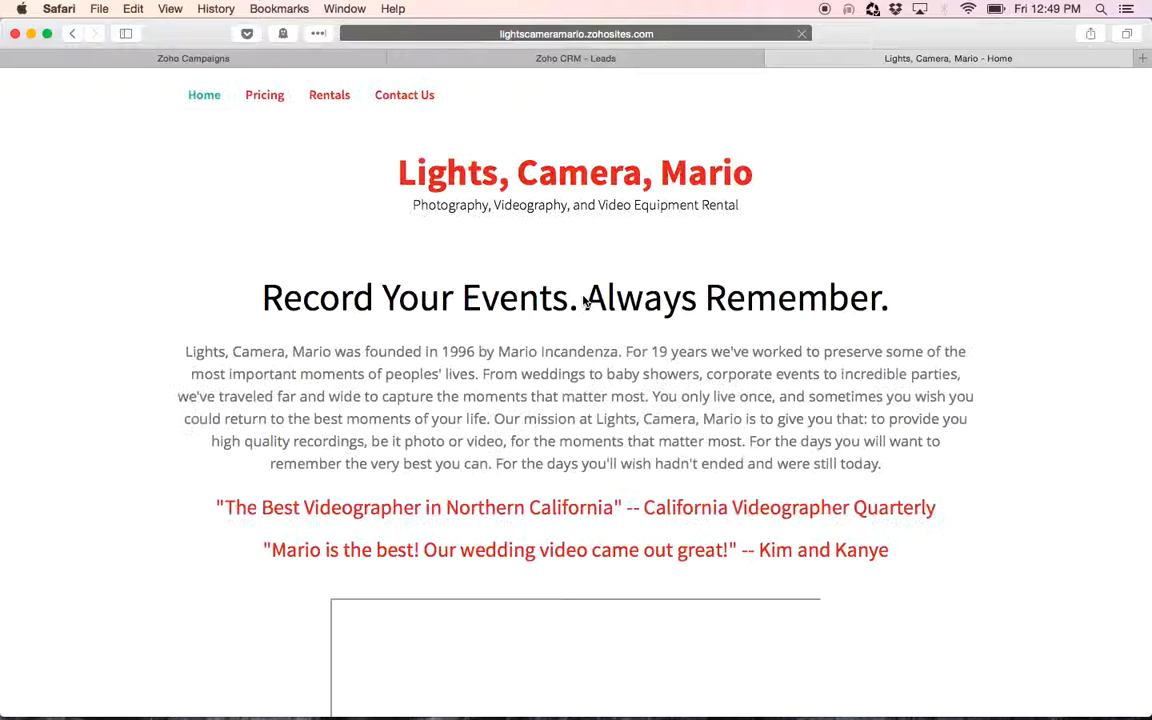
Return to the CRM leads tab, reload it, and browse the list of available lead views
{"action": "left_click", "coordinate": [573, 60]}
{"action": "key", "text": "super+r"}
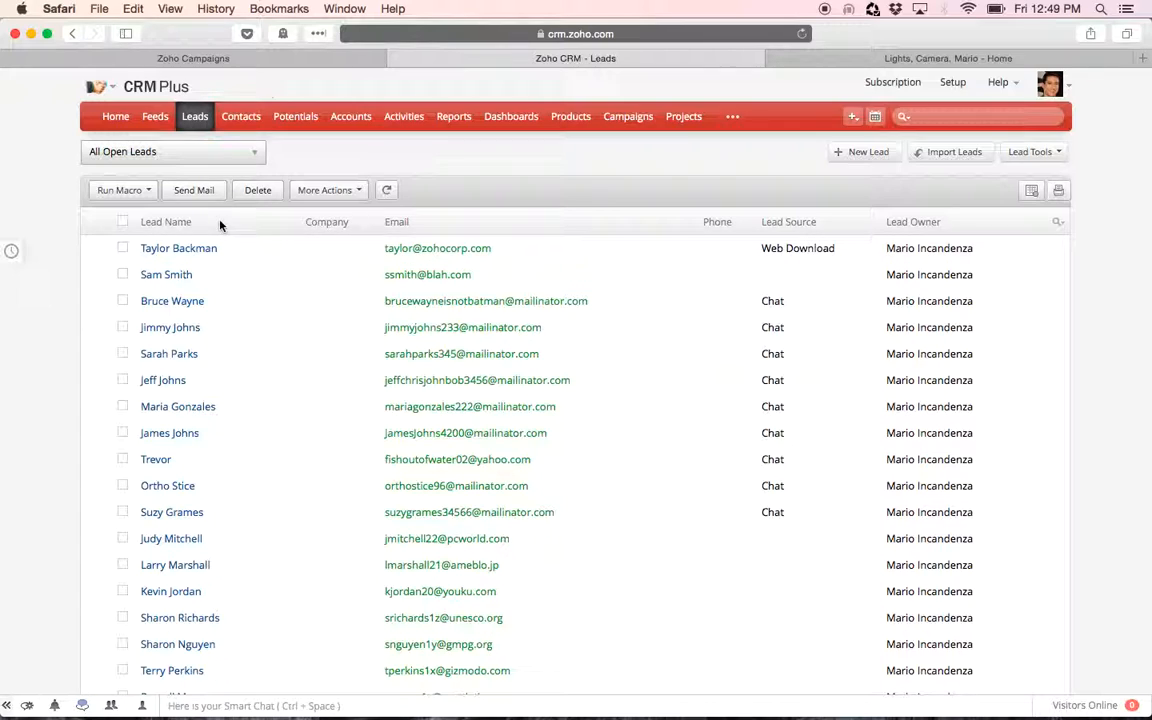
{"action": "left_click", "coordinate": [177, 157]}
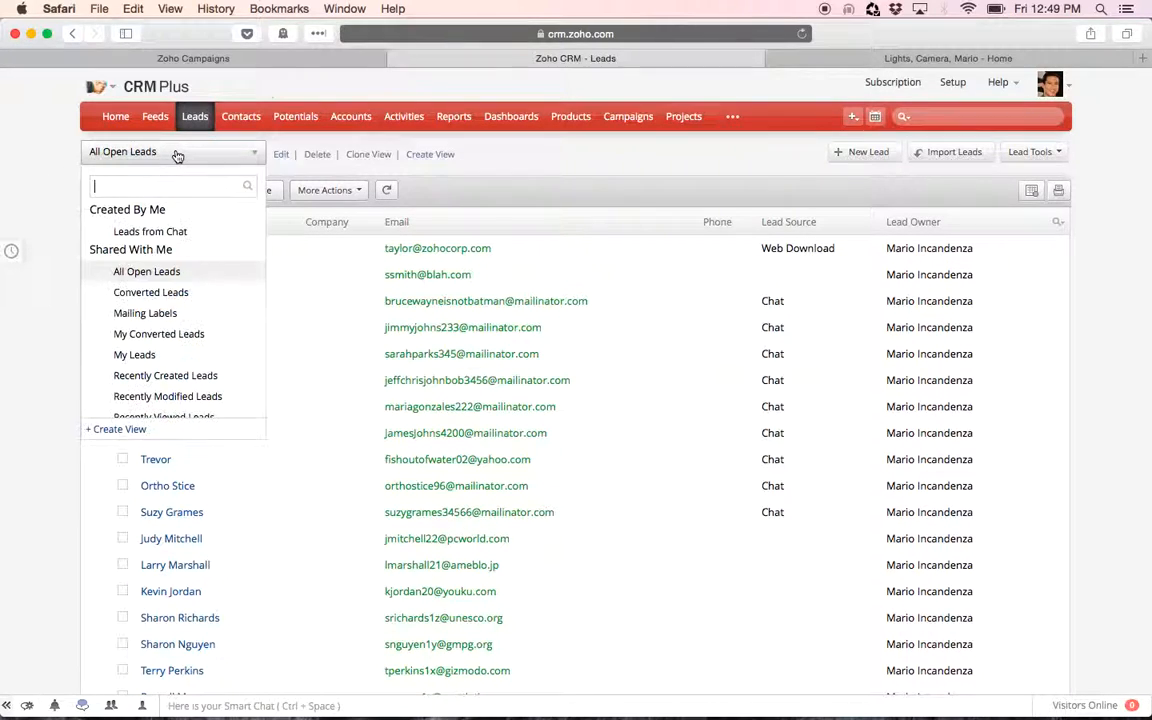
{"action": "scroll", "coordinate": [190, 350], "scroll_direction": "down", "scroll_amount": 1}
{"action": "scroll", "coordinate": [189, 350], "scroll_direction": "down", "scroll_amount": 1}
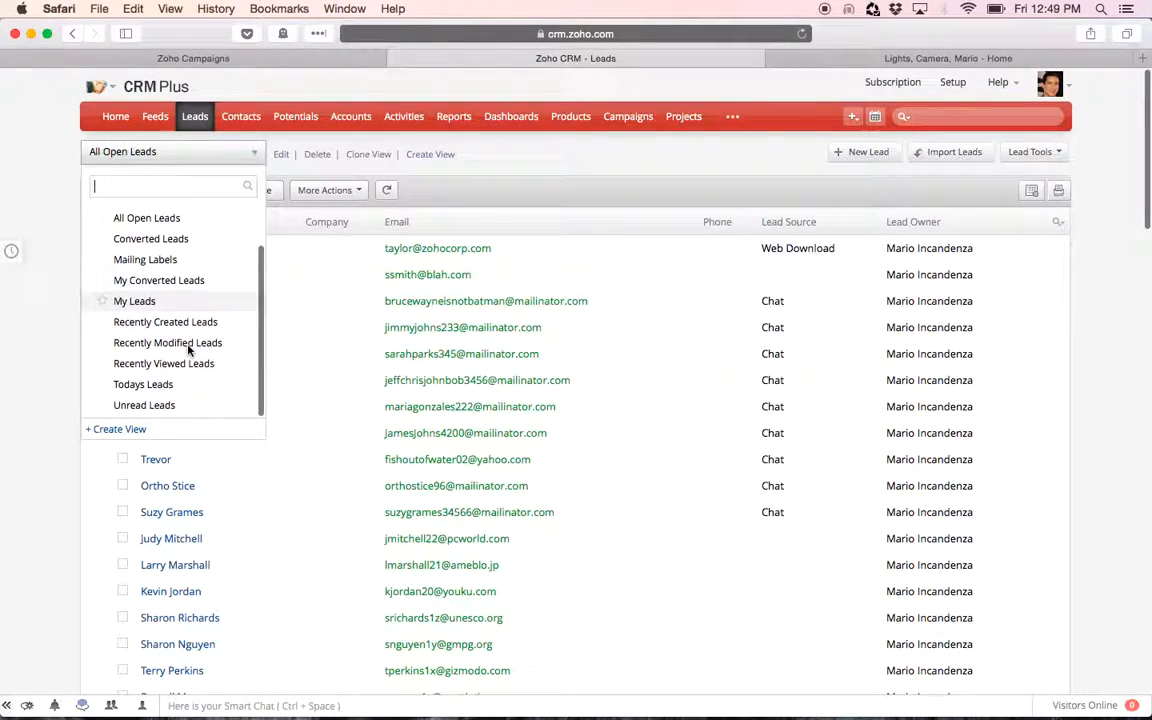
{"action": "left_click", "coordinate": [38, 293]}
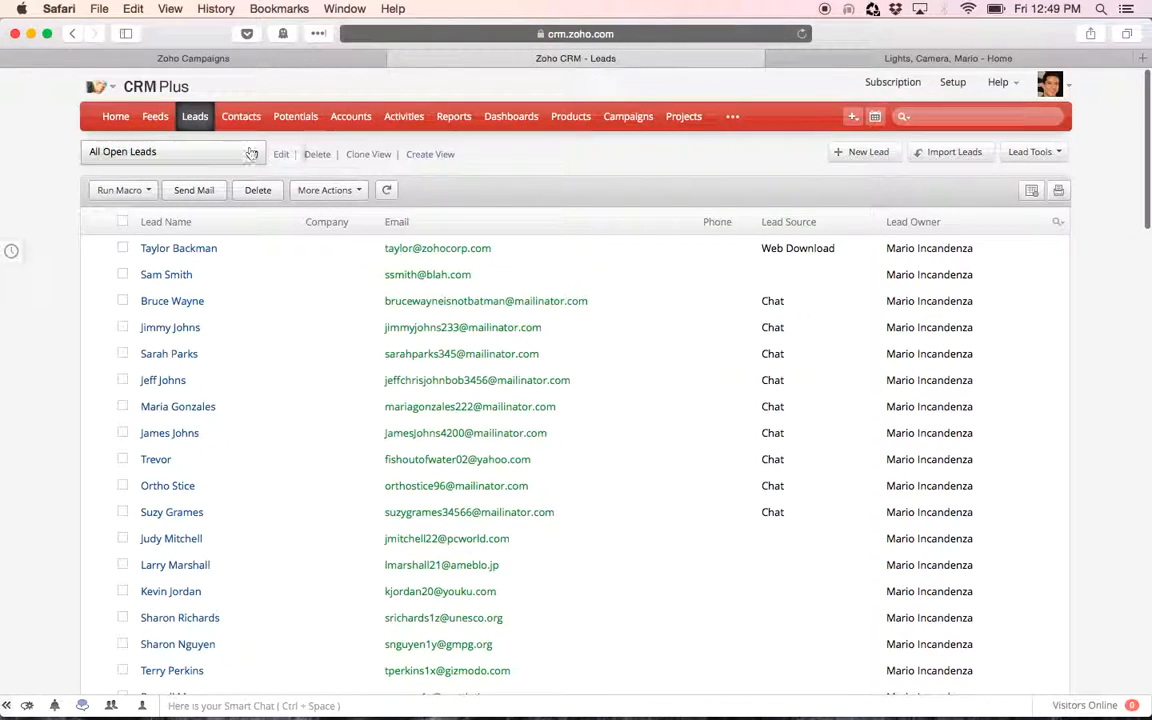
Create a new lead view named Web Download View
{"action": "left_click", "coordinate": [425, 156]}
{"action": "left_click", "coordinate": [294, 237]}
{"action": "type", "text": "Web Downl"}
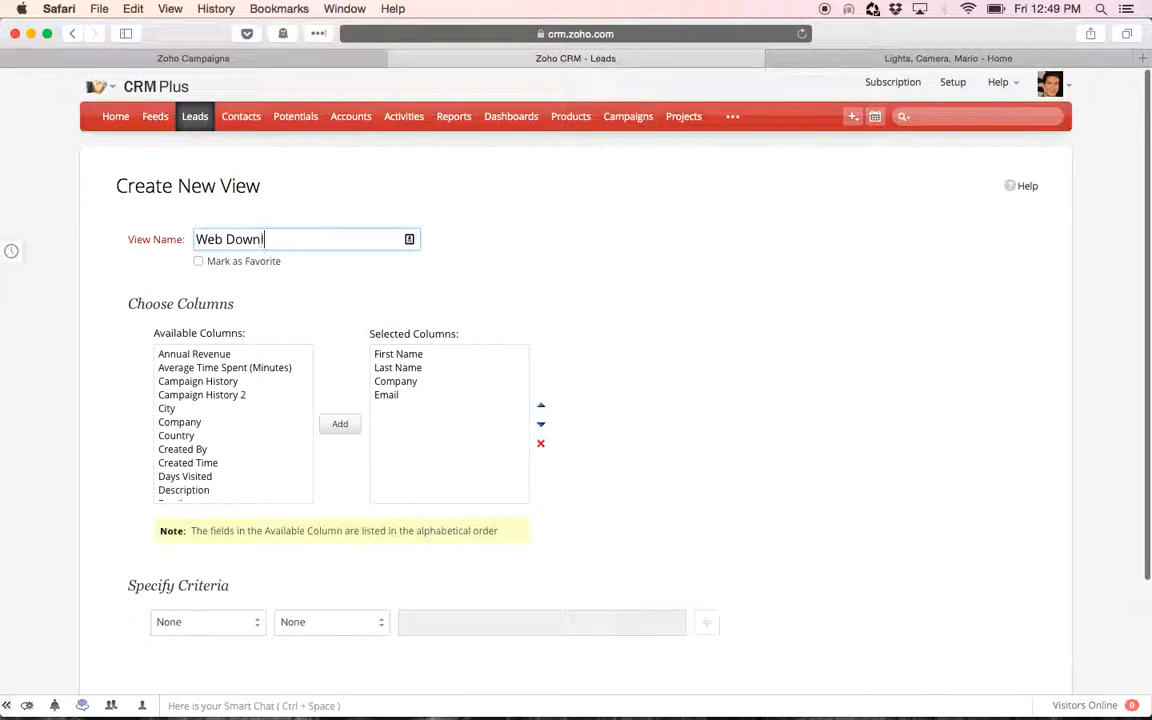
{"action": "type", "text": "oad viewView"}
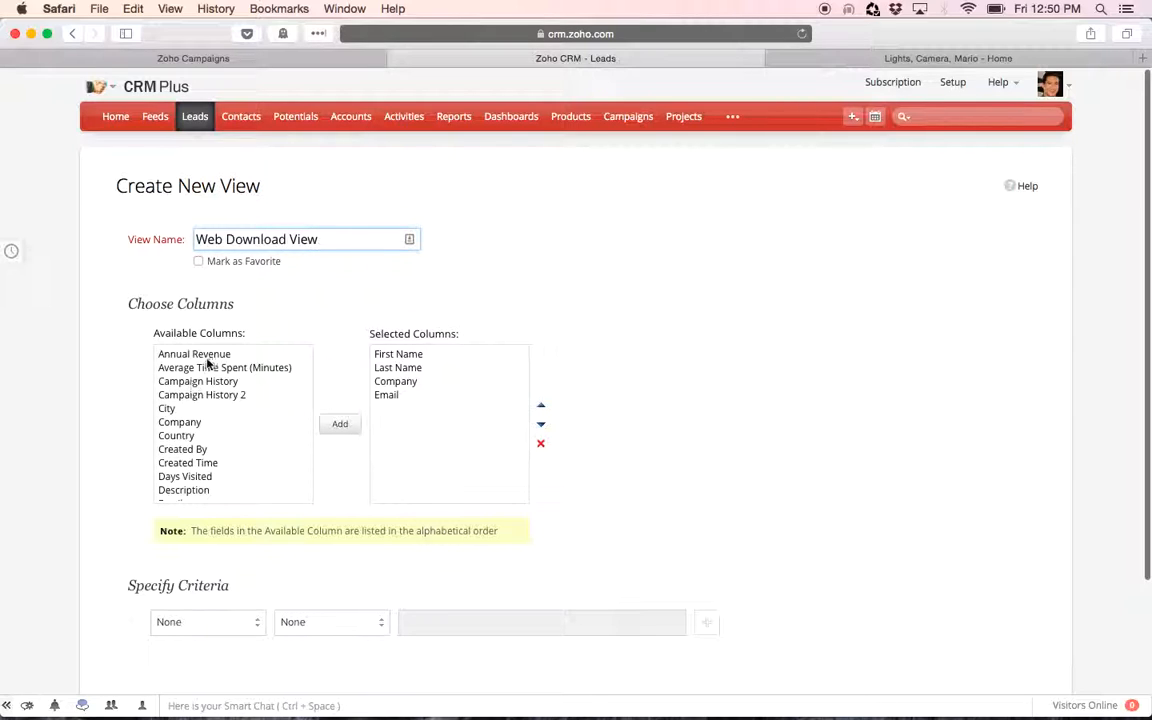
Add the Lead Source column to the view's selected columns
{"action": "left_click", "coordinate": [200, 356]}
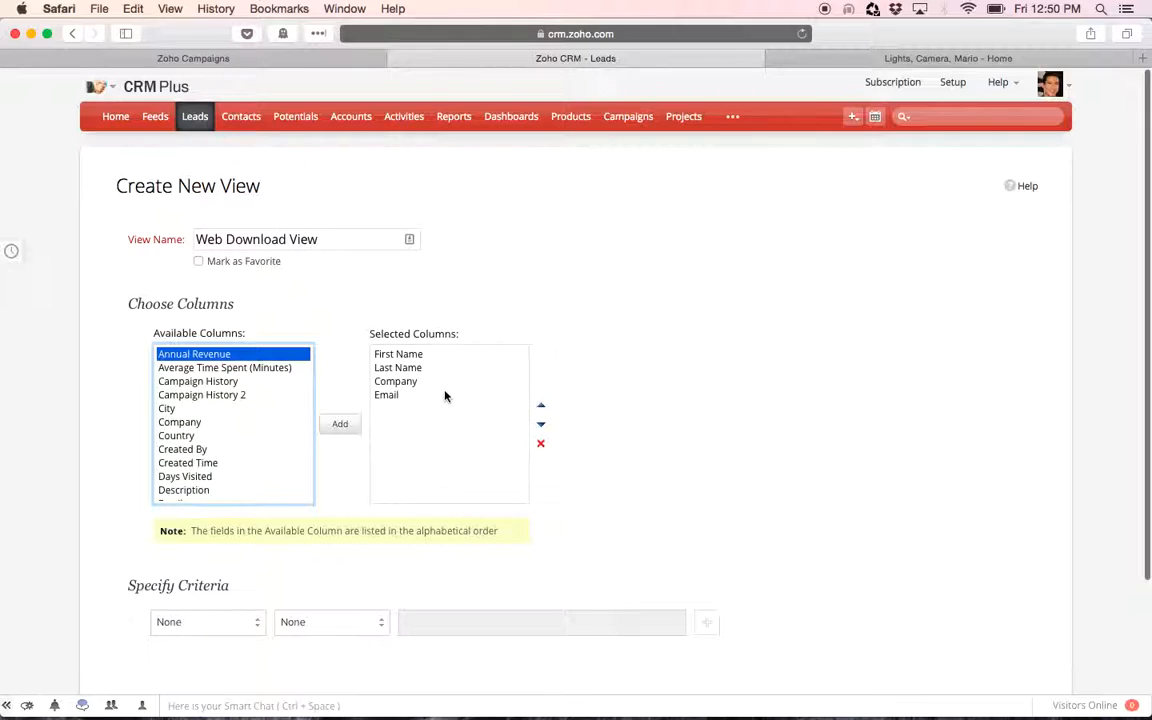
{"action": "left_click", "coordinate": [198, 422]}
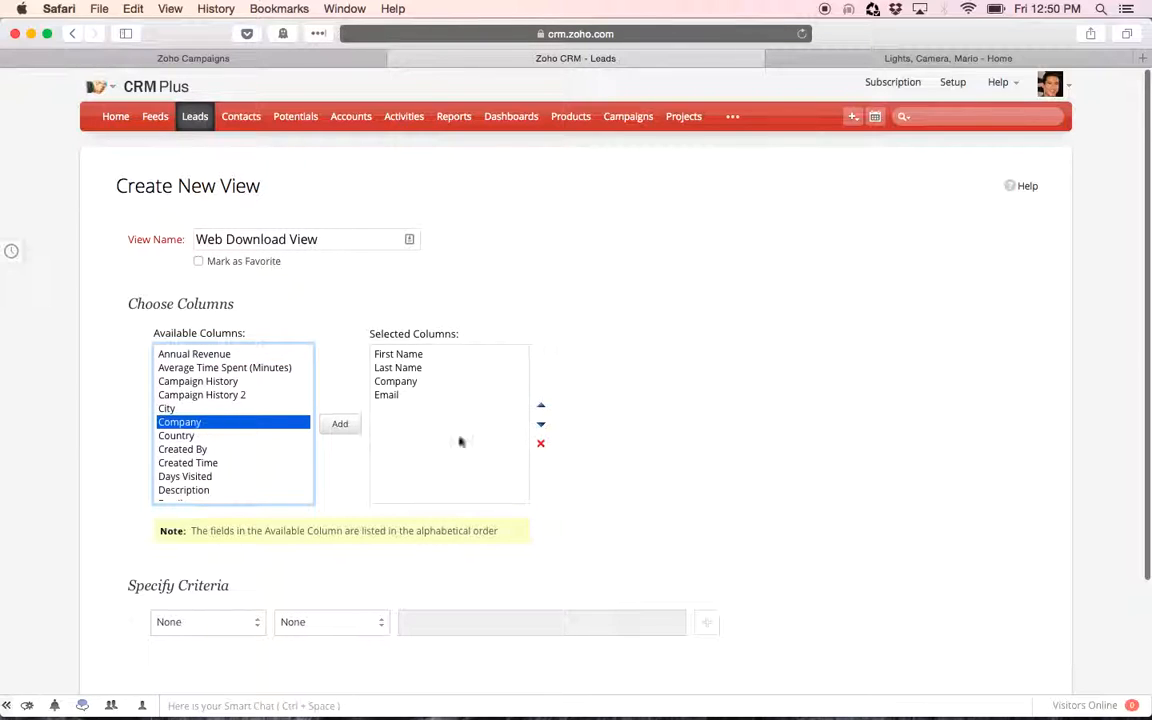
{"action": "scroll", "coordinate": [225, 469], "scroll_direction": "down", "scroll_amount": 5}
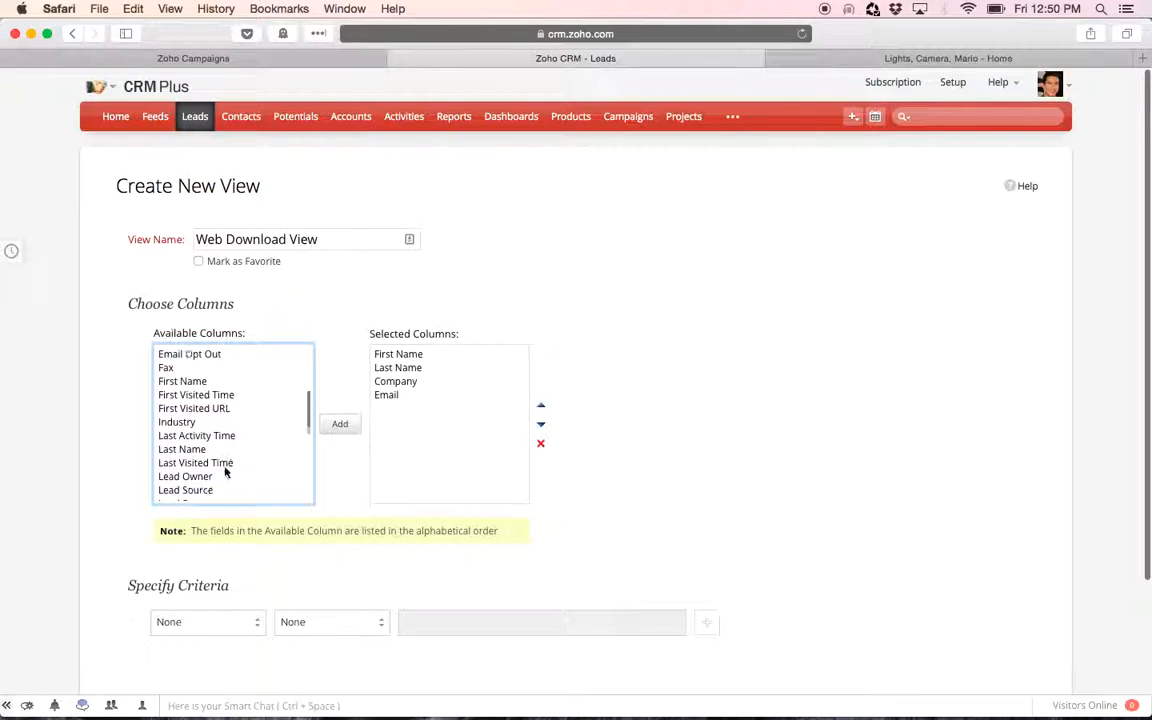
{"action": "left_click", "coordinate": [205, 450]}
{"action": "left_click", "coordinate": [340, 424]}
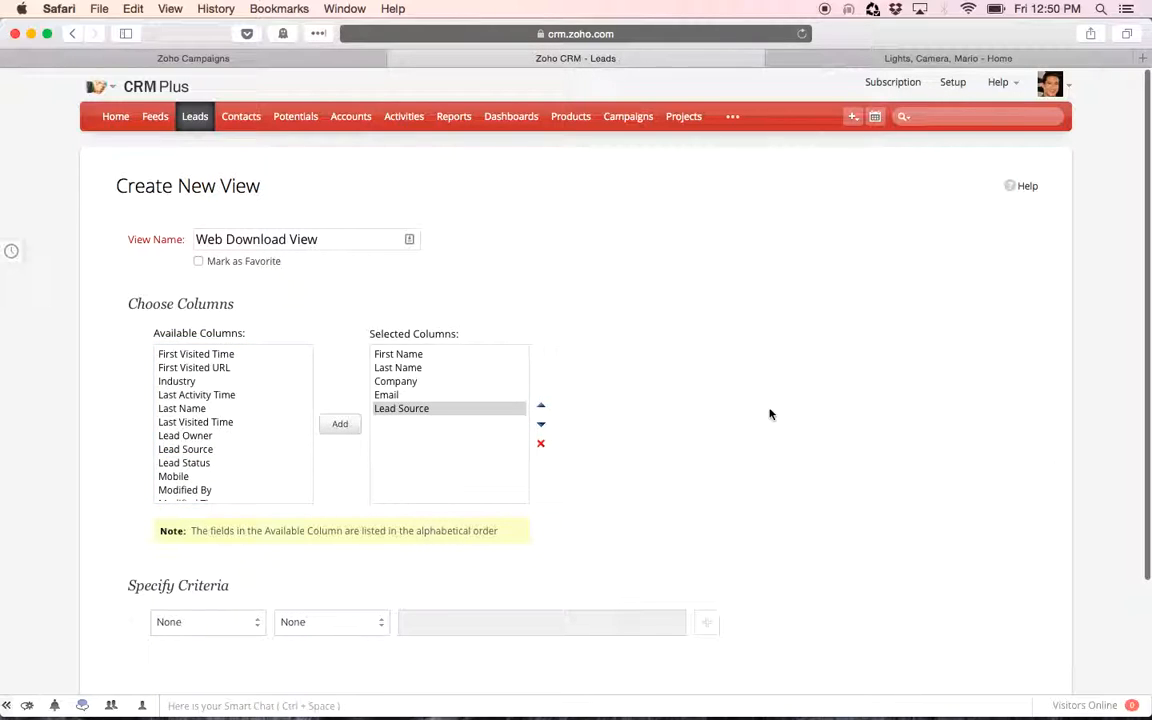
{"action": "scroll", "coordinate": [769, 411], "scroll_direction": "down", "scroll_amount": 3}
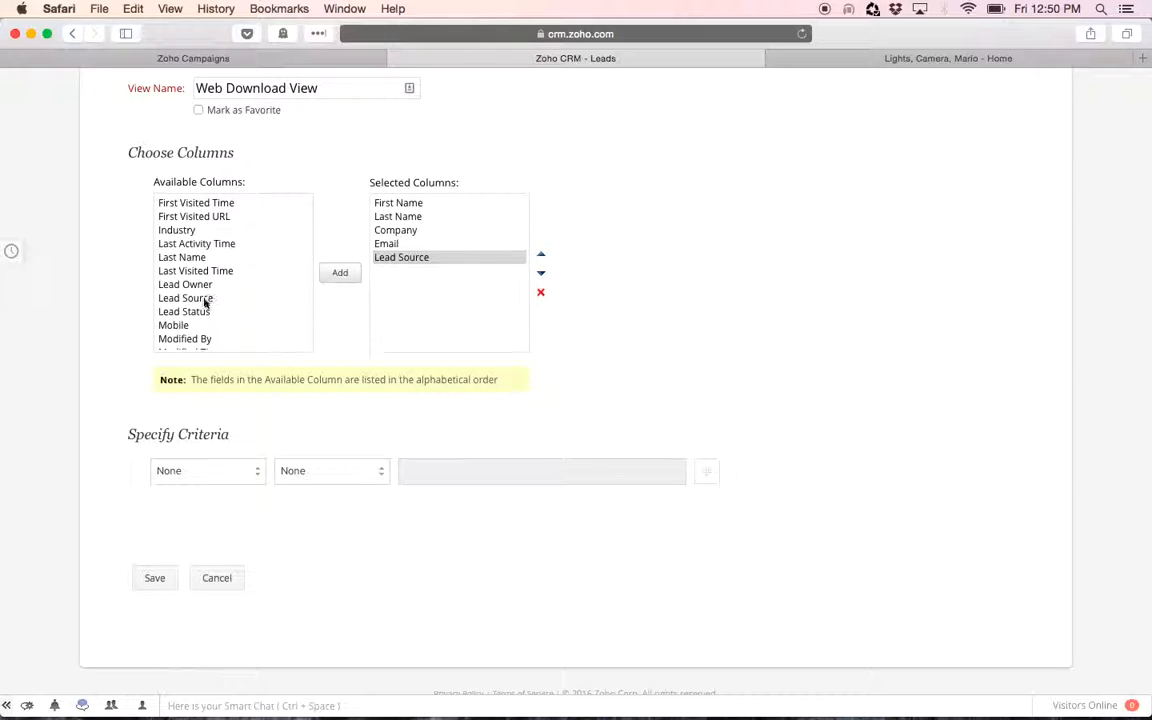
Add a criterion filtering the view to leads whose Lead Source is Web Download, and save the view
{"action": "scroll", "coordinate": [205, 302], "scroll_direction": "up", "scroll_amount": 2}
{"action": "scroll", "coordinate": [204, 302], "scroll_direction": "down", "scroll_amount": 1}
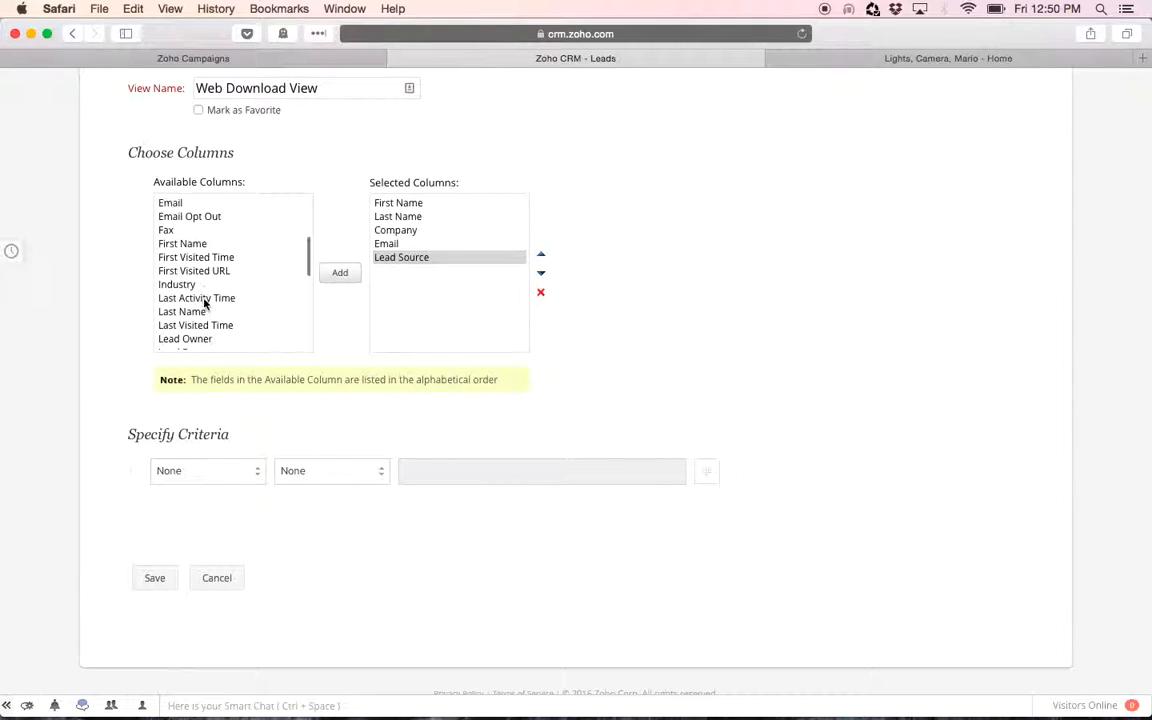
{"action": "left_click", "coordinate": [206, 472]}
{"action": "scroll", "coordinate": [211, 544], "scroll_direction": "down", "scroll_amount": 5}
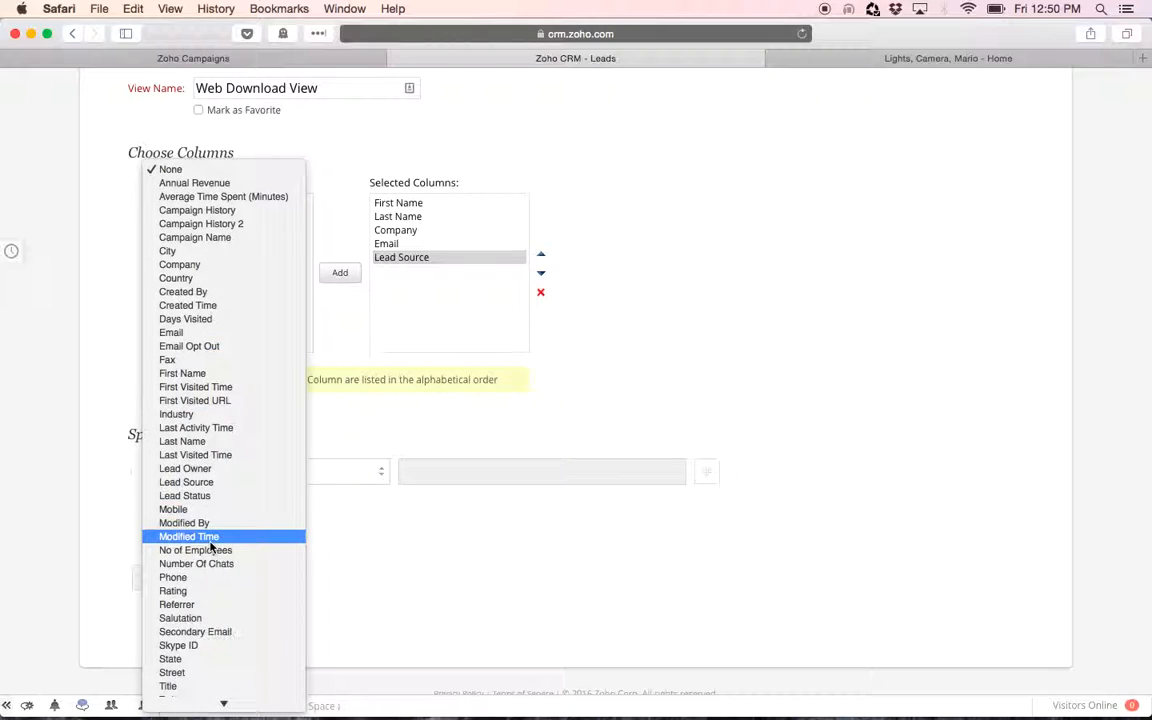
{"action": "left_click", "coordinate": [213, 483]}
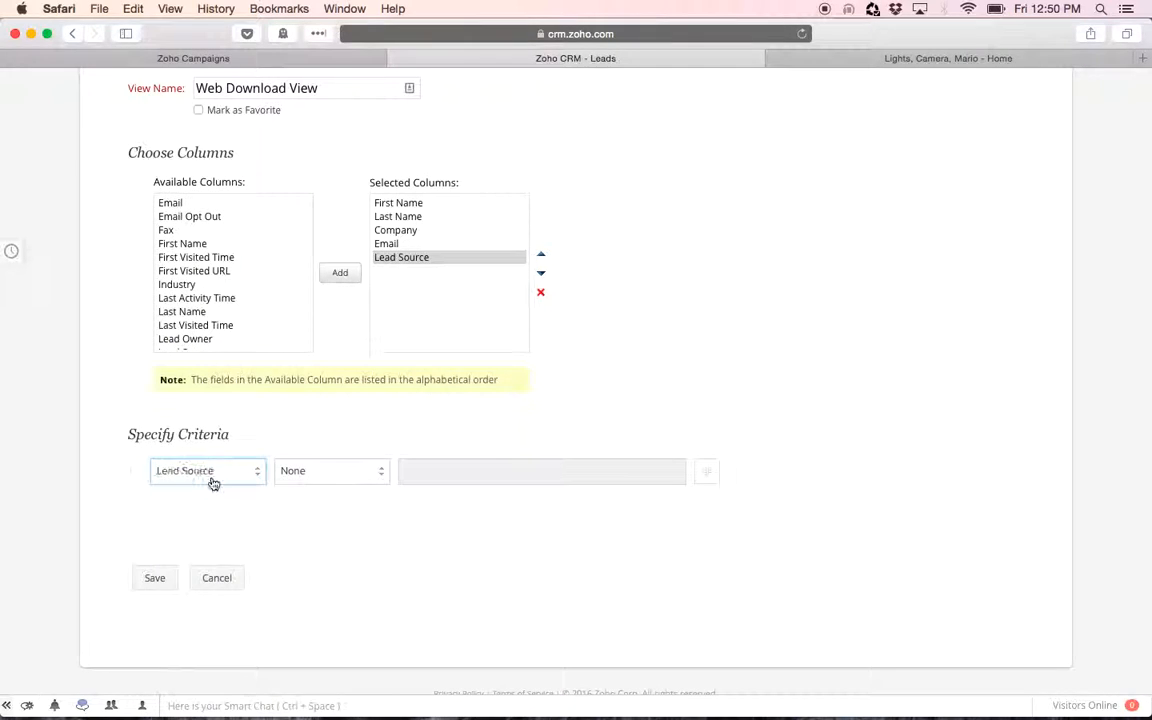
{"action": "left_click", "coordinate": [354, 484]}
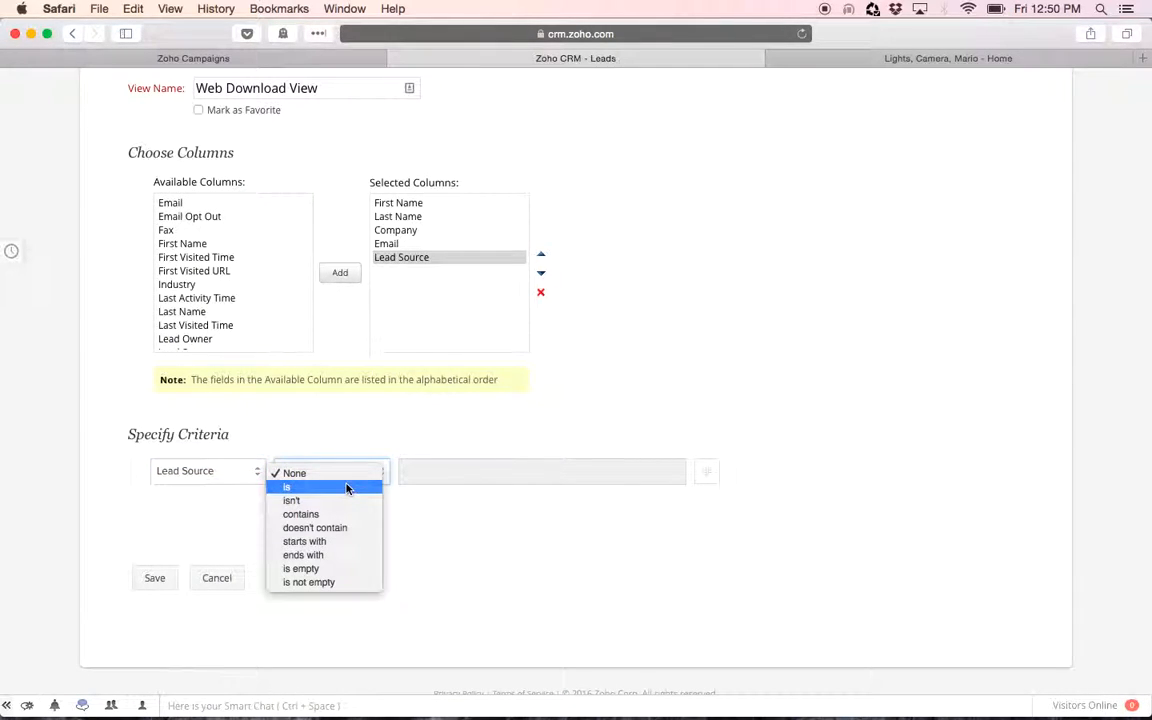
{"action": "left_click", "coordinate": [432, 477]}
{"action": "left_click", "coordinate": [445, 470]}
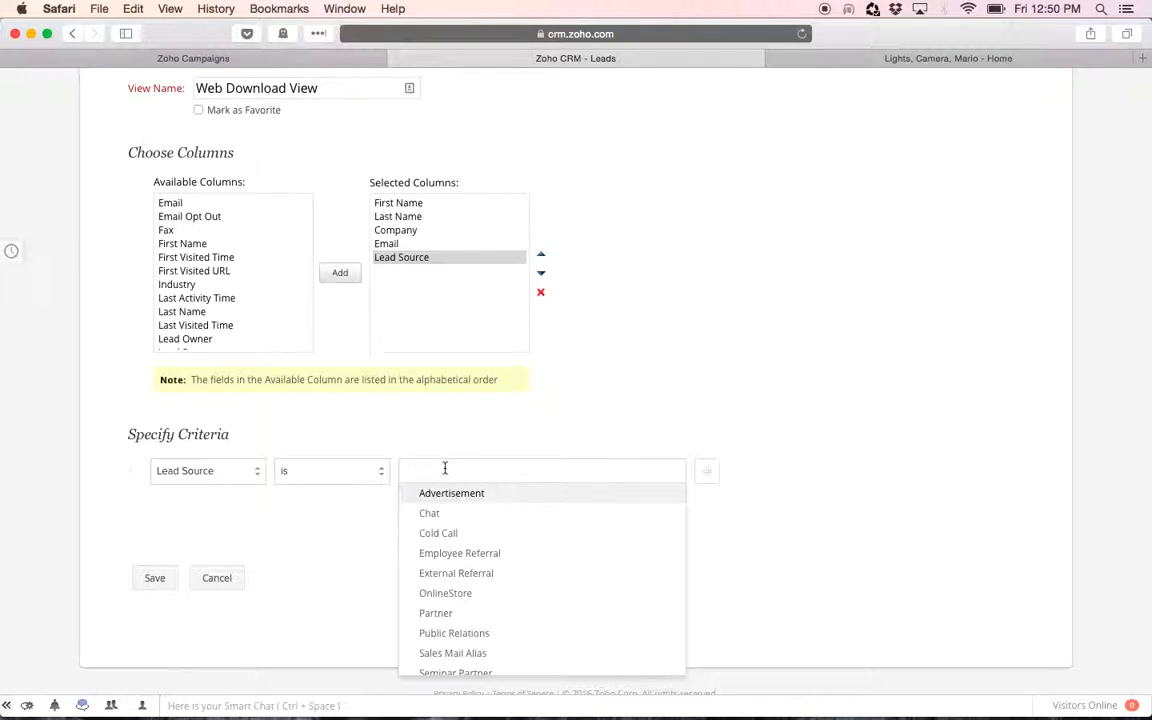
{"action": "type", "text": "Web"}
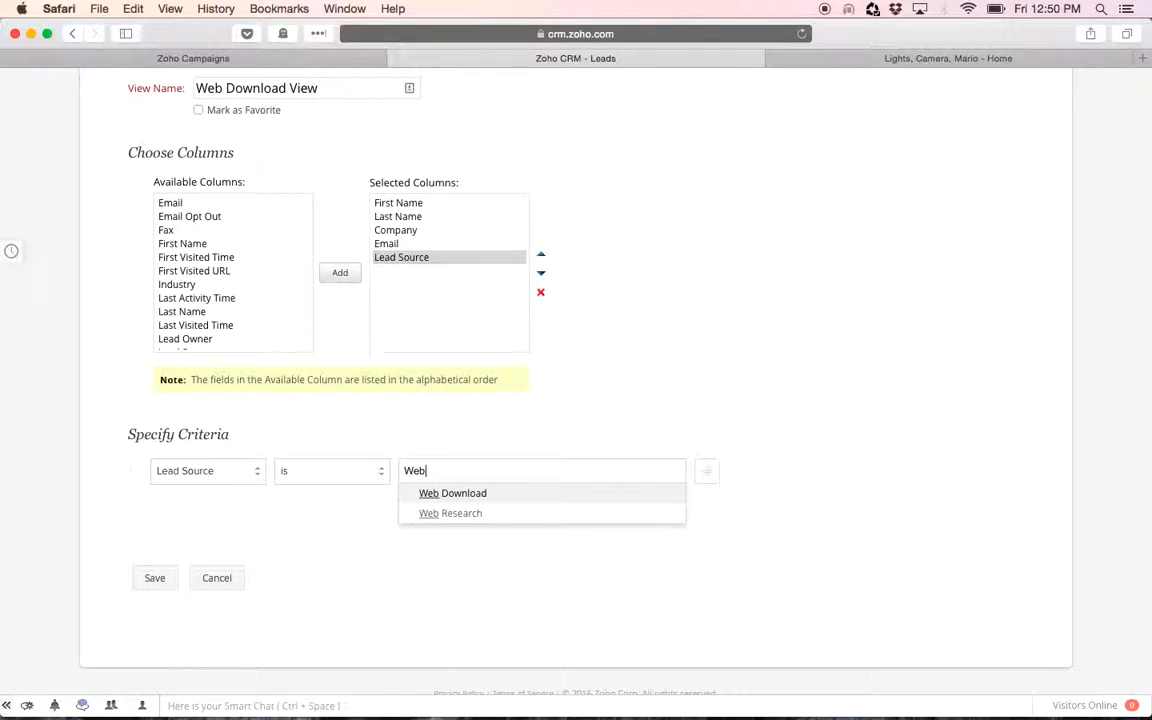
{"action": "left_click", "coordinate": [478, 494]}
{"action": "left_click", "coordinate": [155, 578]}
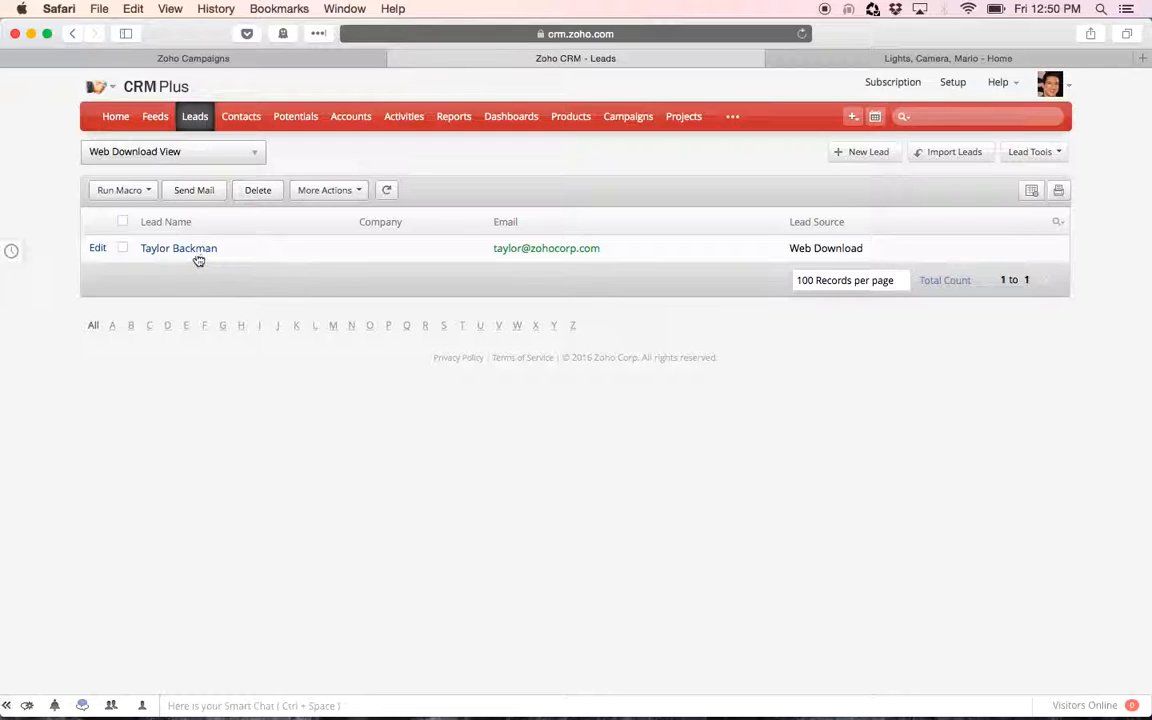
Compare the All Open Leads view with the new Web Download View
{"action": "left_click", "coordinate": [190, 150]}
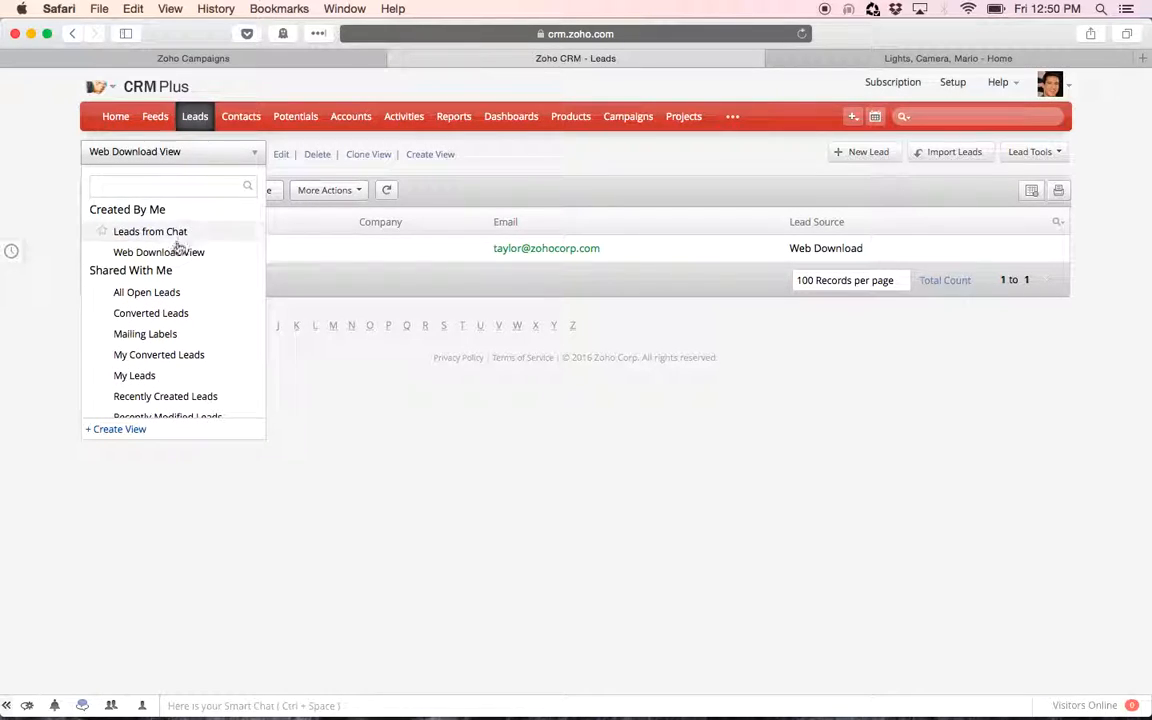
{"action": "left_click", "coordinate": [160, 294]}
{"action": "scroll", "coordinate": [210, 420], "scroll_direction": "down", "scroll_amount": 10}
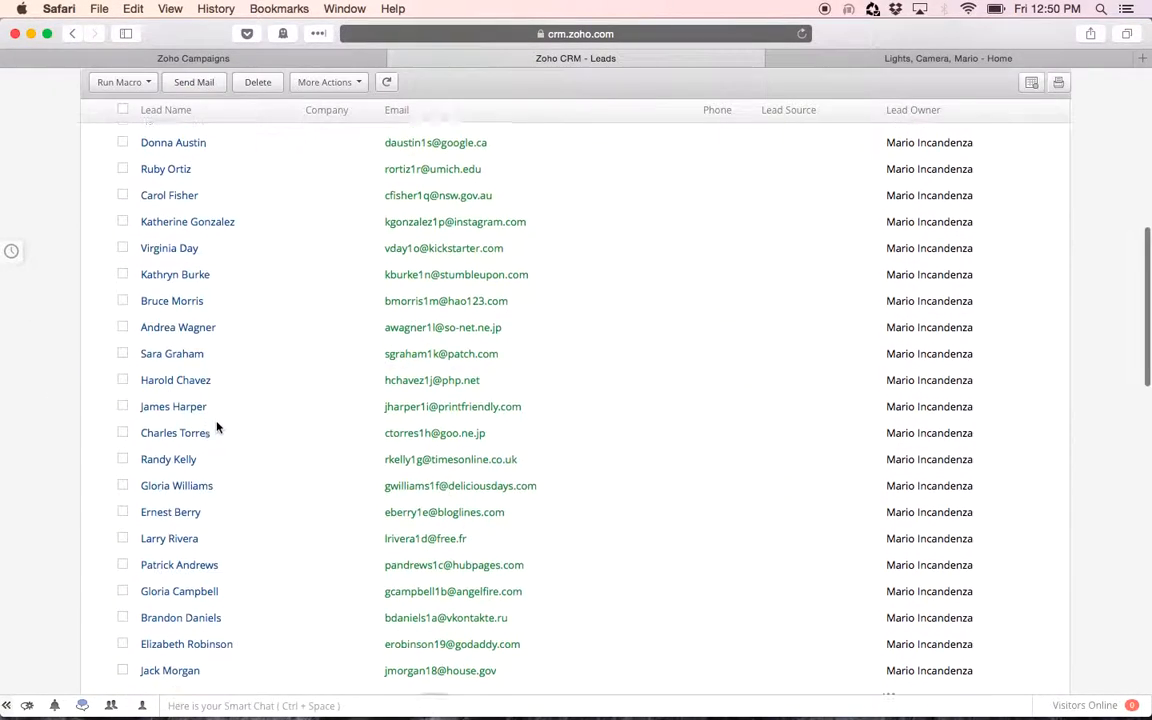
{"action": "scroll", "coordinate": [216, 427], "scroll_direction": "up", "scroll_amount": 10}
{"action": "left_click", "coordinate": [222, 160]}
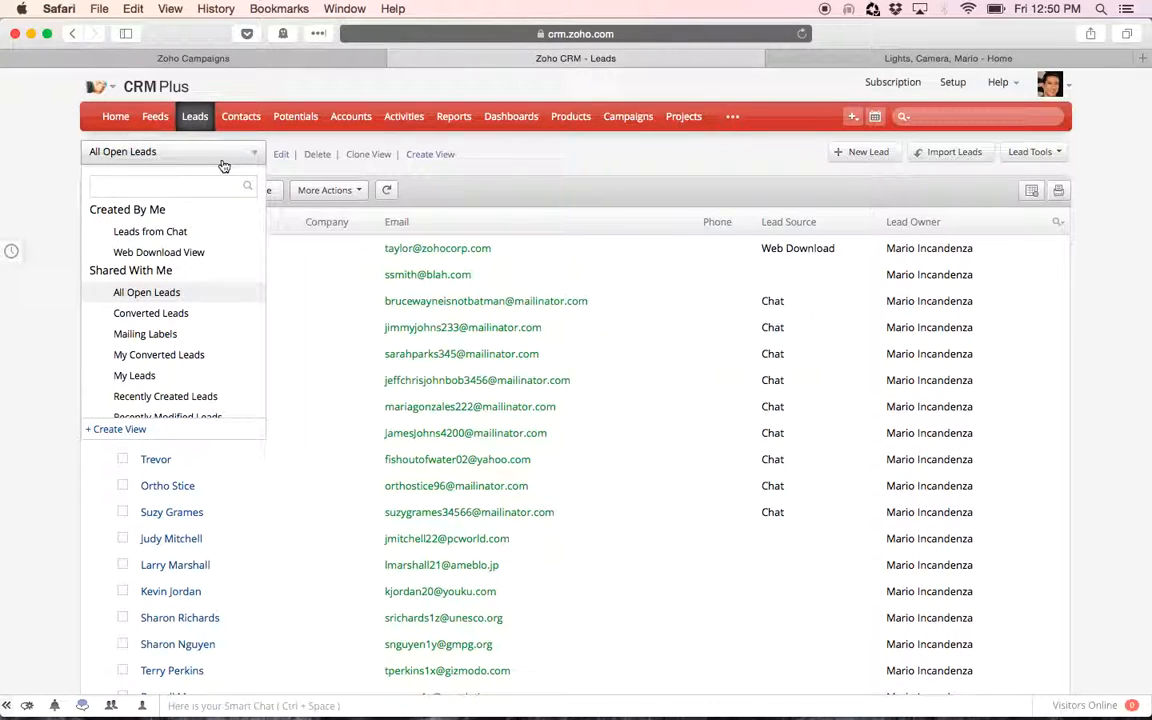
{"action": "left_click", "coordinate": [160, 252]}
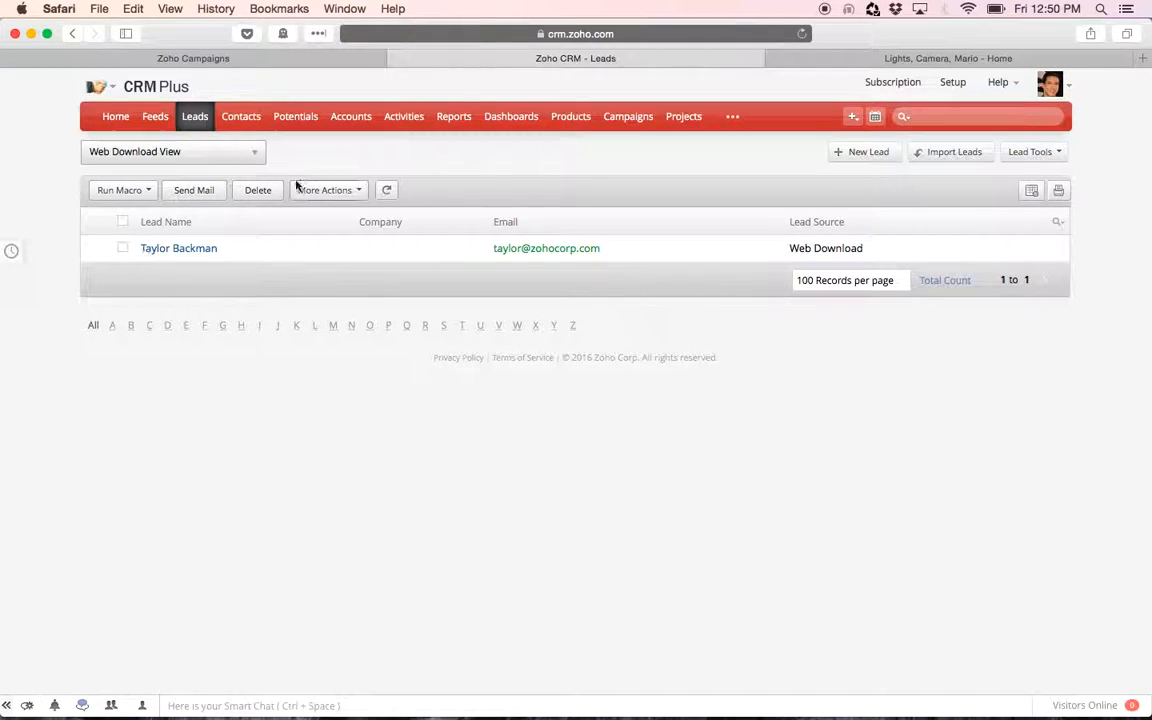
Switch to the Zoho Campaigns tab and start adding a new CRM sync under Sync Contacts
{"action": "left_click", "coordinate": [212, 60]}
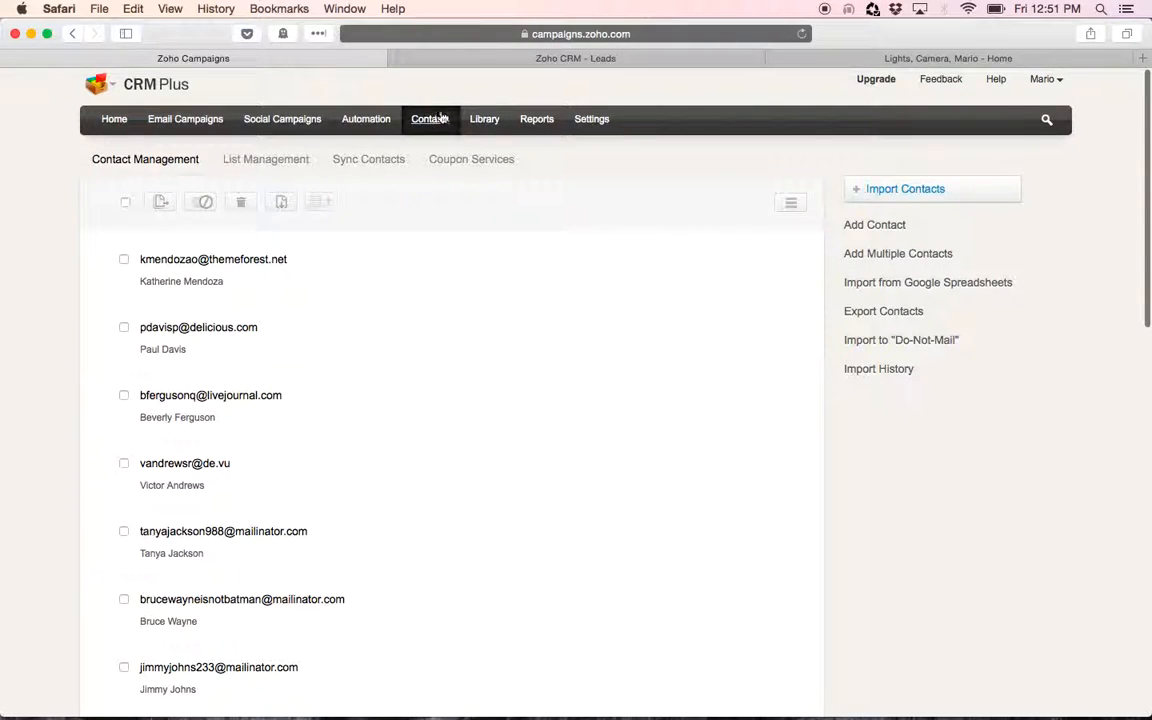
{"action": "left_click", "coordinate": [368, 161]}
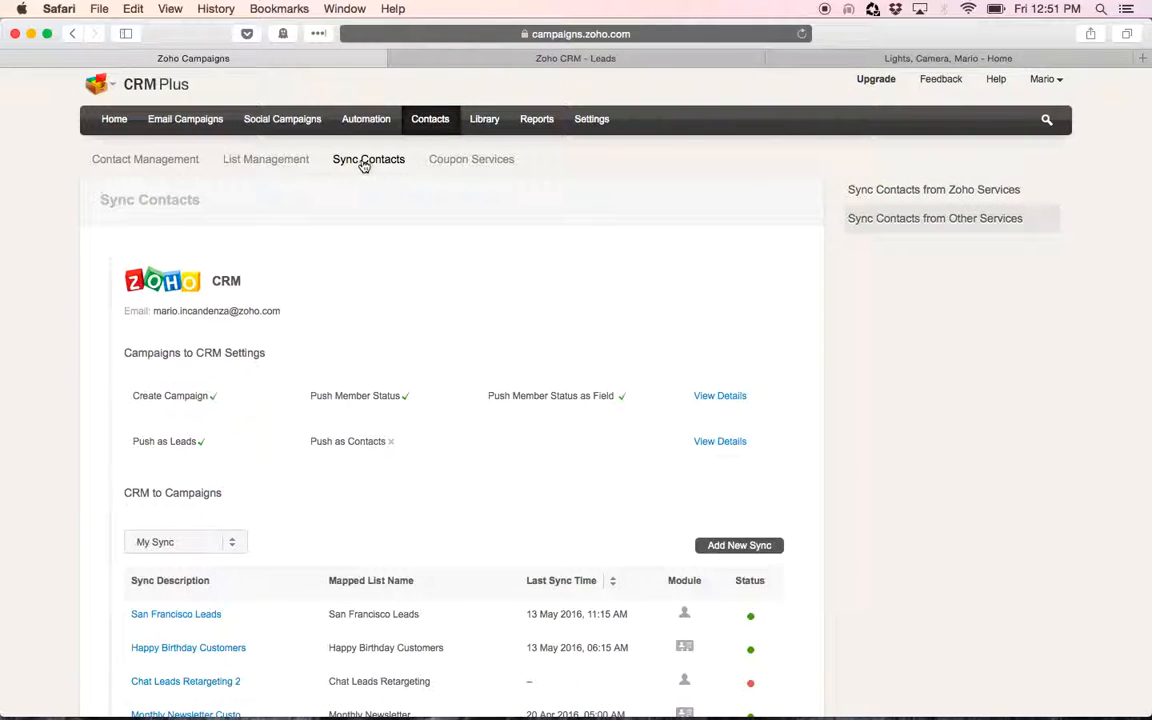
{"action": "scroll", "coordinate": [409, 288], "scroll_direction": "down", "scroll_amount": 2}
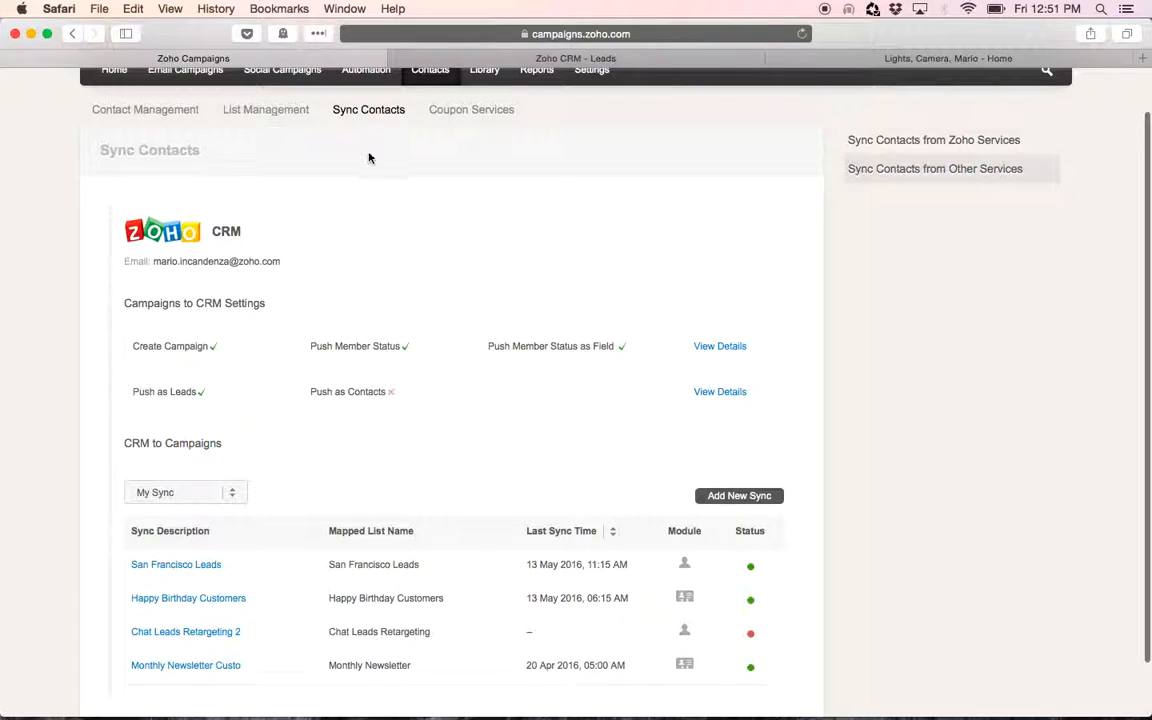
{"action": "scroll", "coordinate": [552, 172], "scroll_direction": "down", "scroll_amount": 1}
{"action": "left_click", "coordinate": [737, 461]}
Set the sync description to Web Download Leads (Web Form) and choose Leads as the module to sync
{"action": "left_click", "coordinate": [299, 400]}
{"action": "type", "text": "Web Do"}
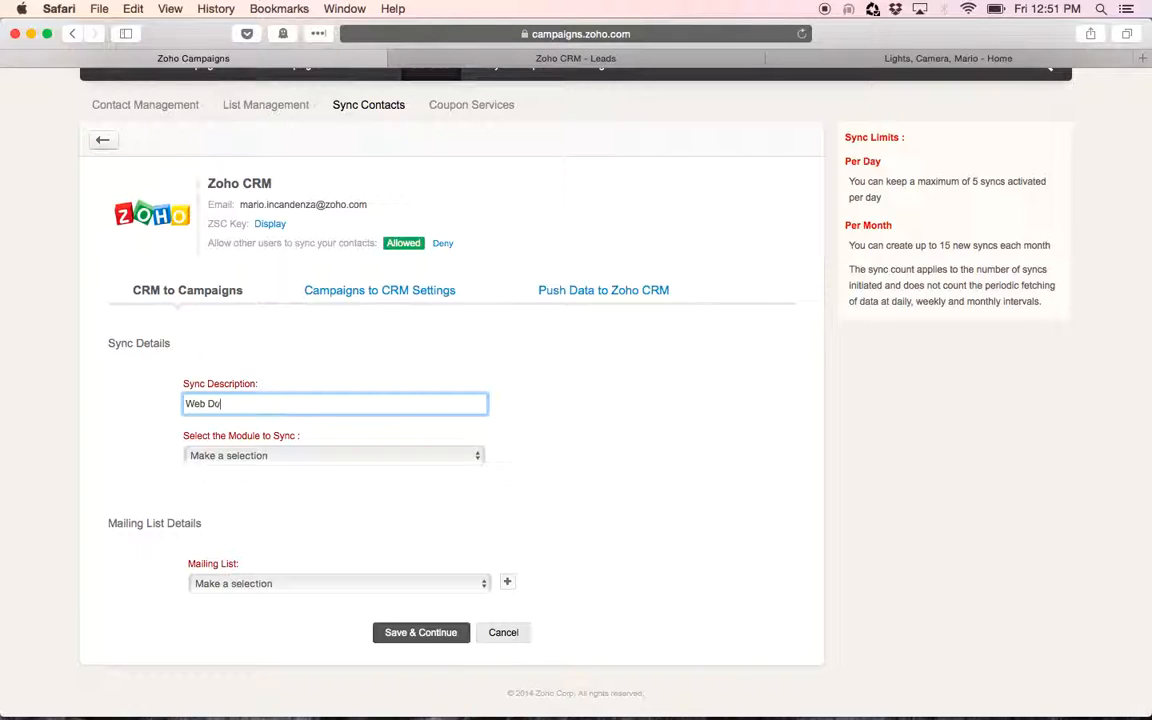
{"action": "type", "text": "wnloads"}
{"action": "key", "text": "BackSpace"}
{"action": "type", "text": "Leads (Web Form"}
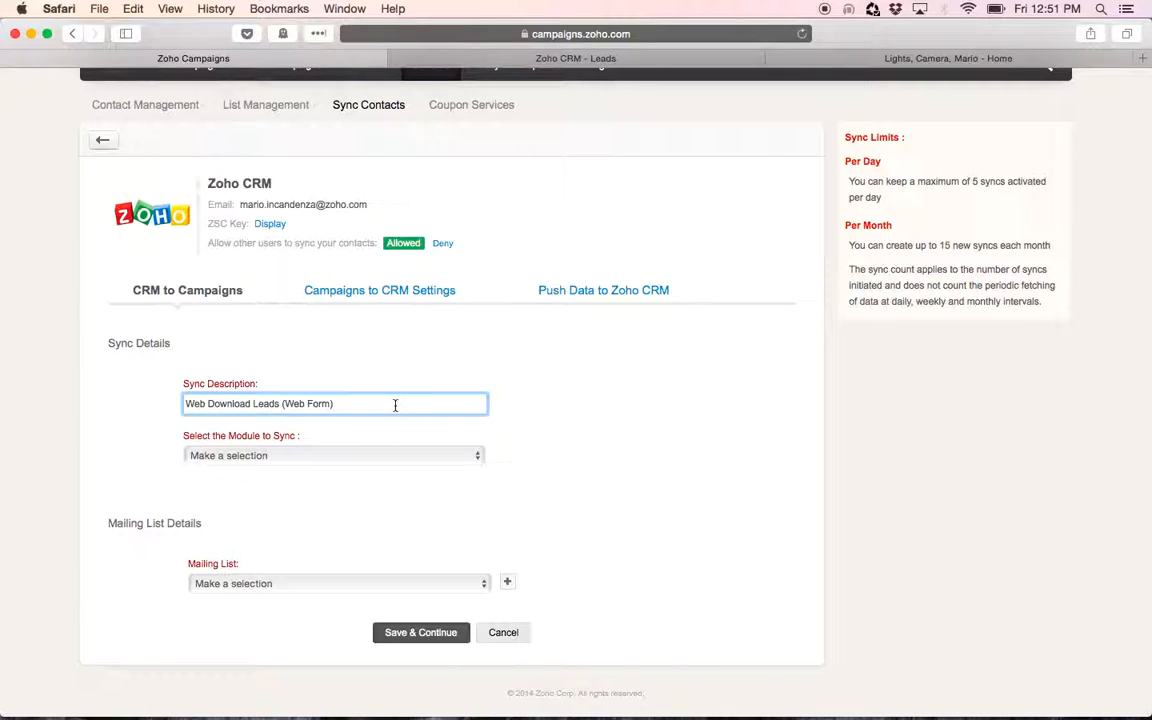
{"action": "left_click", "coordinate": [311, 456]}
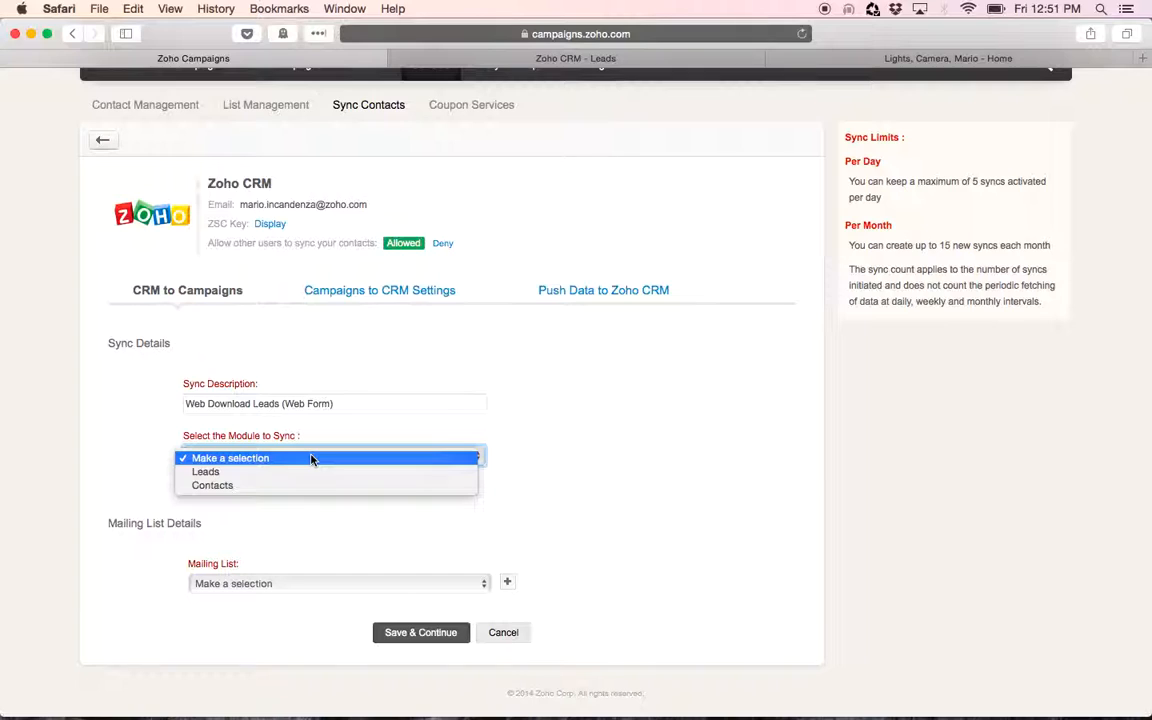
{"action": "left_click", "coordinate": [248, 478]}
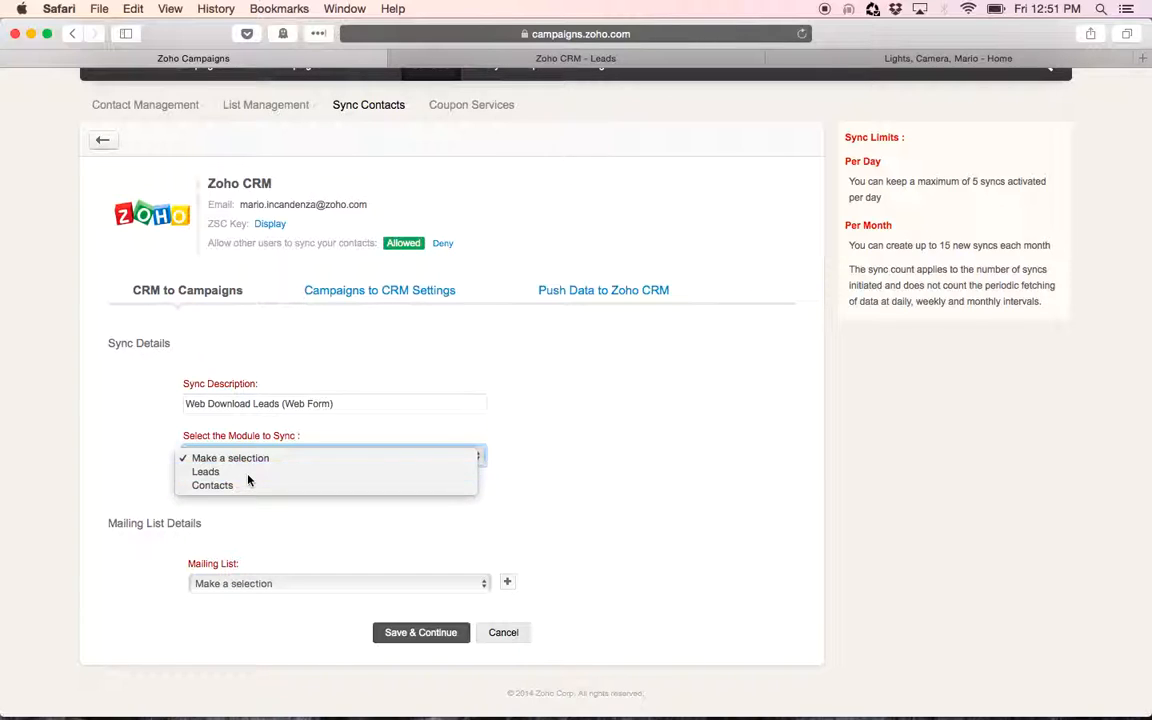
Sync leads from a custom view and try to choose Web Download View
{"action": "scroll", "coordinate": [614, 459], "scroll_direction": "down", "scroll_amount": 2}
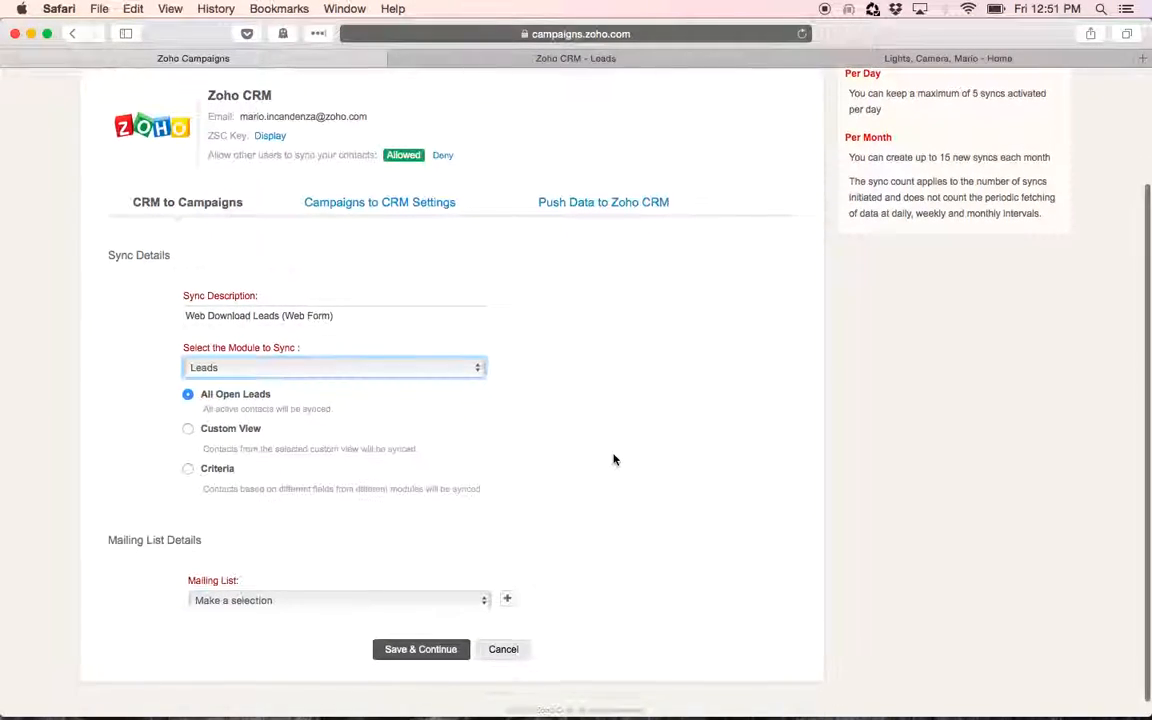
{"action": "left_click", "coordinate": [188, 429]}
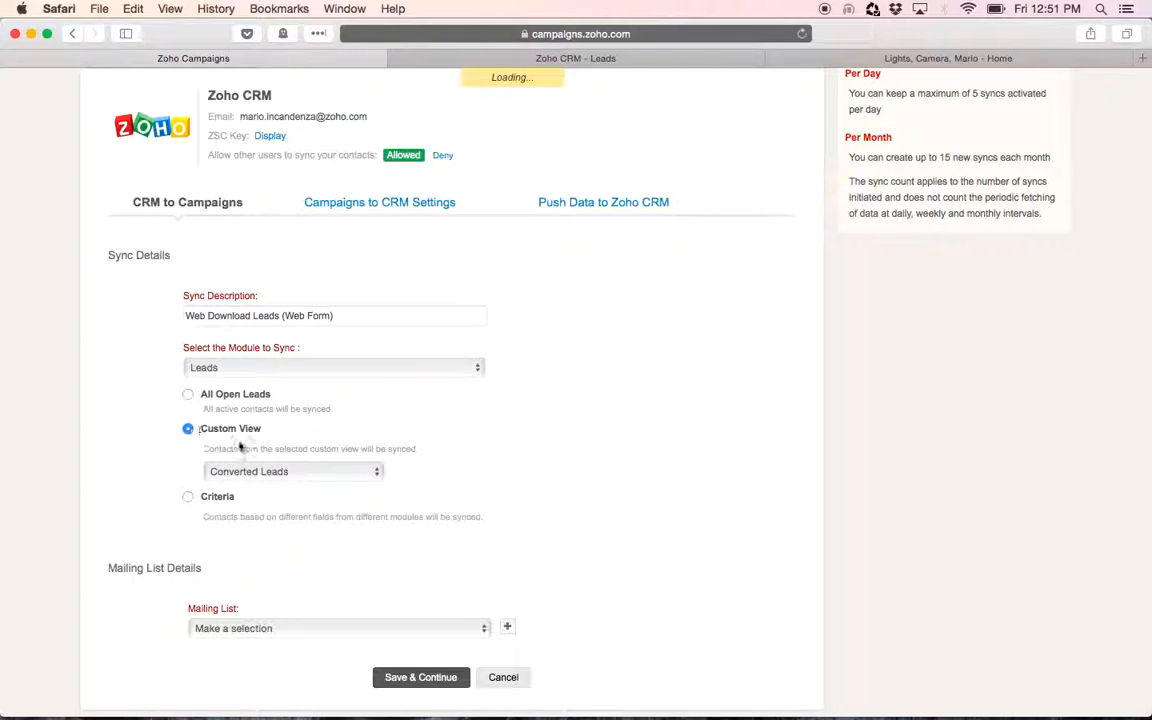
{"action": "left_click", "coordinate": [270, 472]}
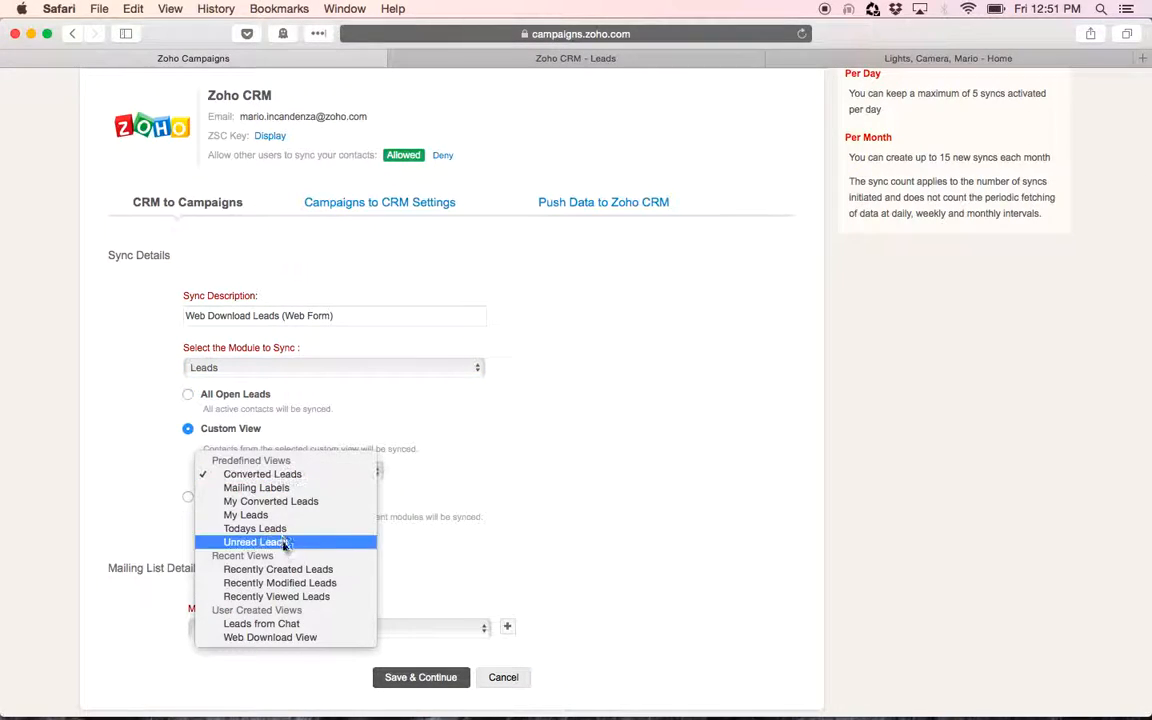
{"action": "left_click", "coordinate": [254, 640]}
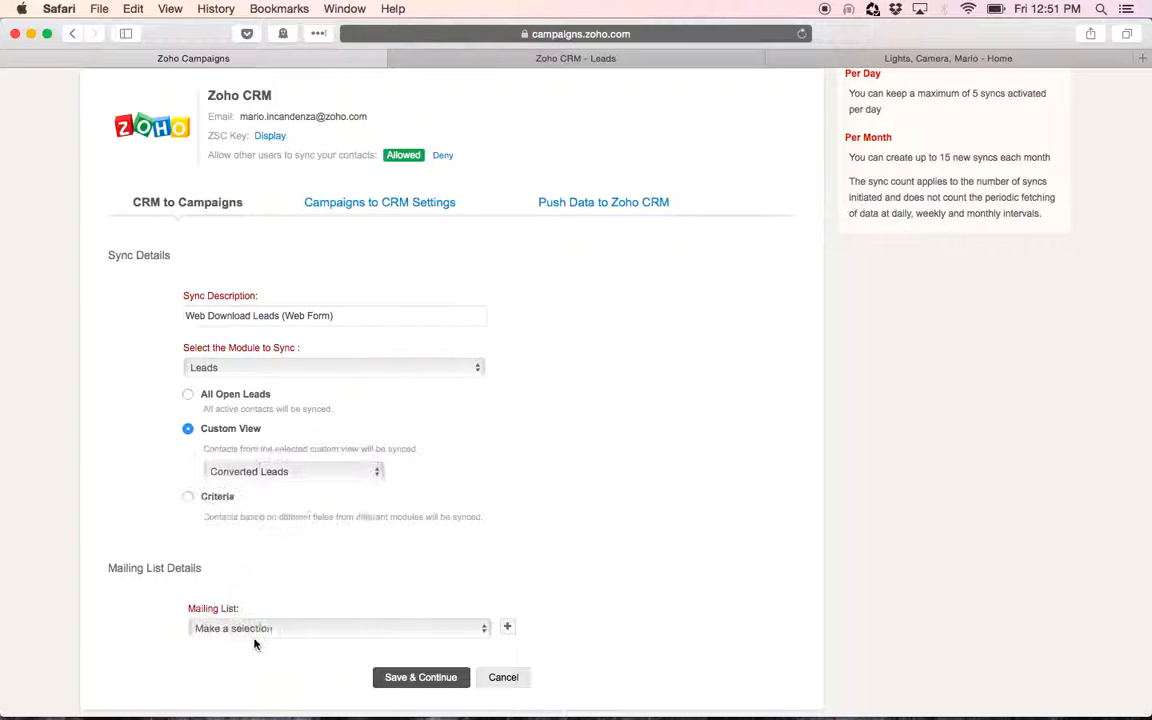
{"action": "scroll", "coordinate": [618, 472], "scroll_direction": "down", "scroll_amount": 2}
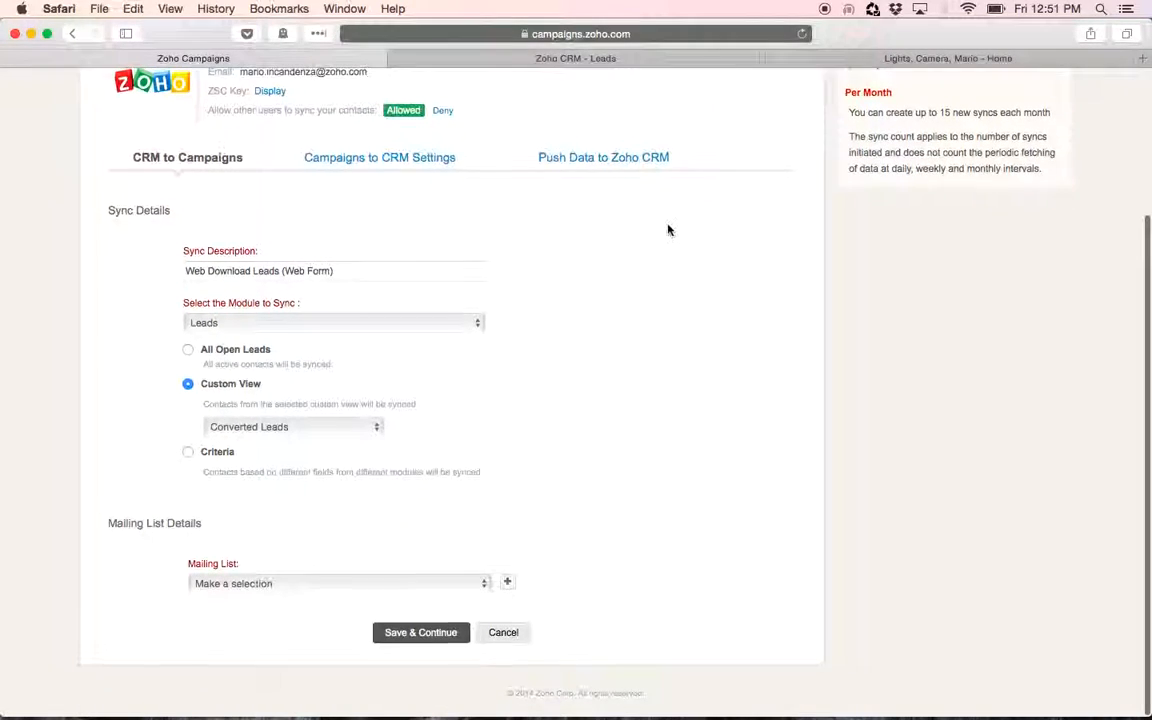
Glance back at the CRM leads tab and browse the existing mailing lists for the sync
{"action": "left_click", "coordinate": [601, 62]}
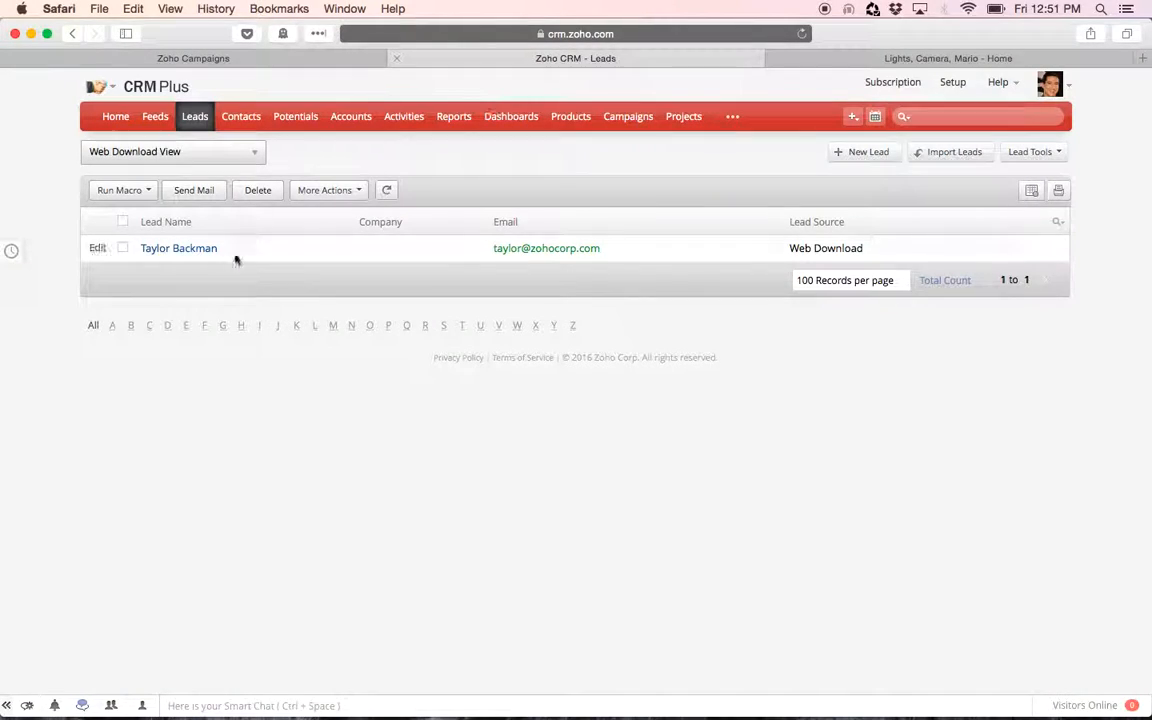
{"action": "left_click", "coordinate": [188, 62]}
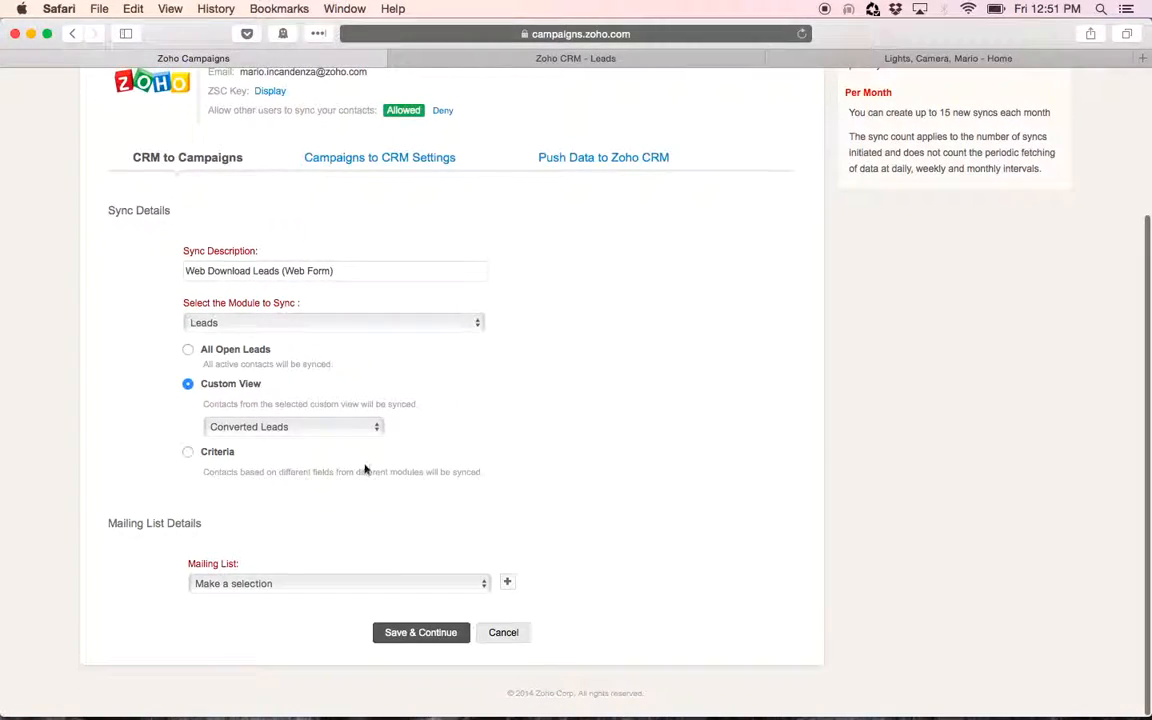
{"action": "left_click", "coordinate": [293, 588]}
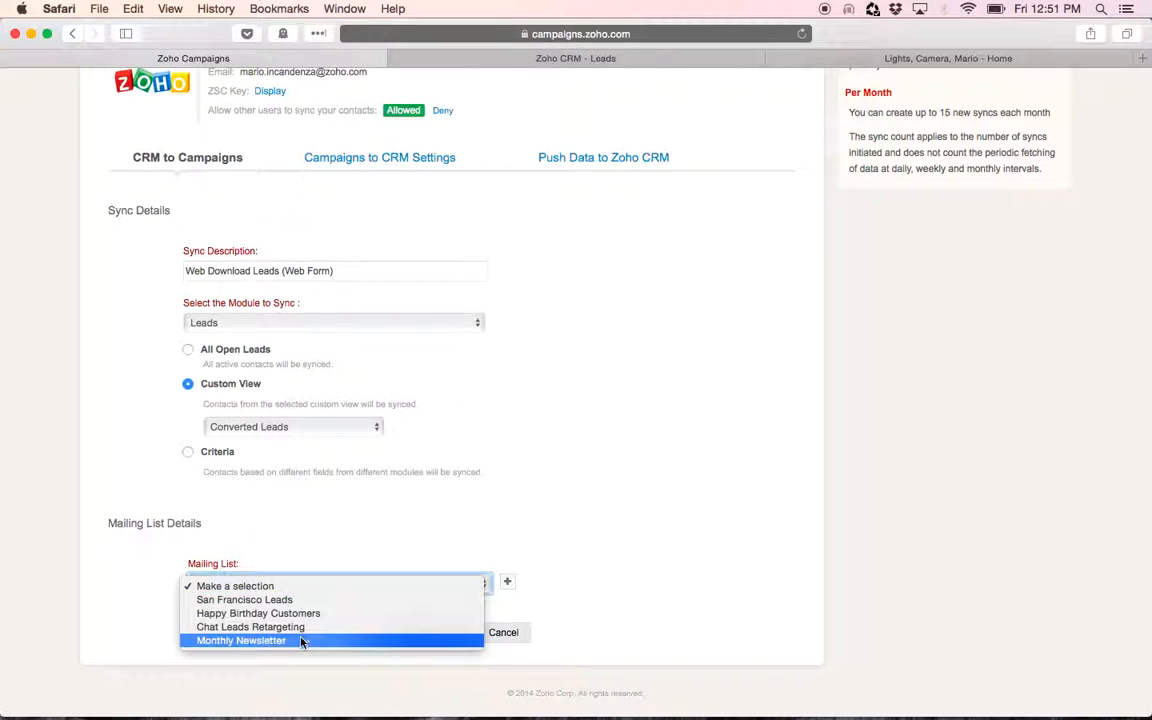
{"action": "left_click", "coordinate": [505, 514]}
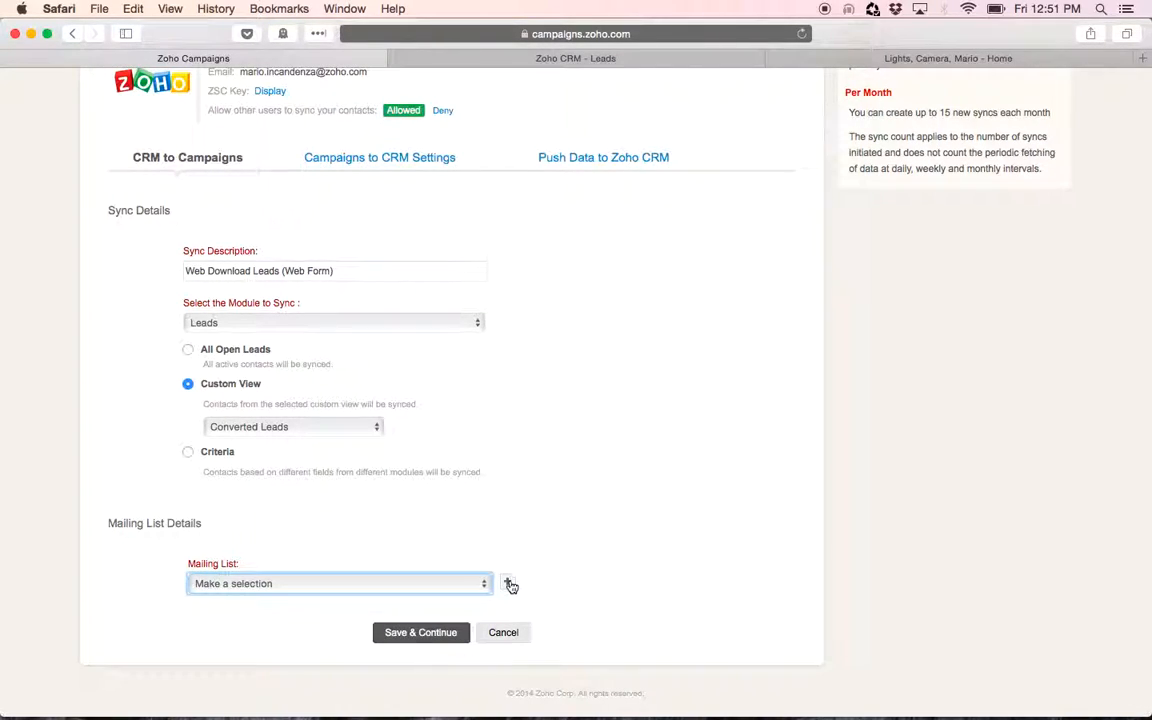
Try to create a mailing list named Web Download Leads (Web Form) with sign-up form subscription Not Allowed
{"action": "left_click", "coordinate": [507, 582]}
{"action": "left_click", "coordinate": [428, 214]}
{"action": "type", "text": "Web "}
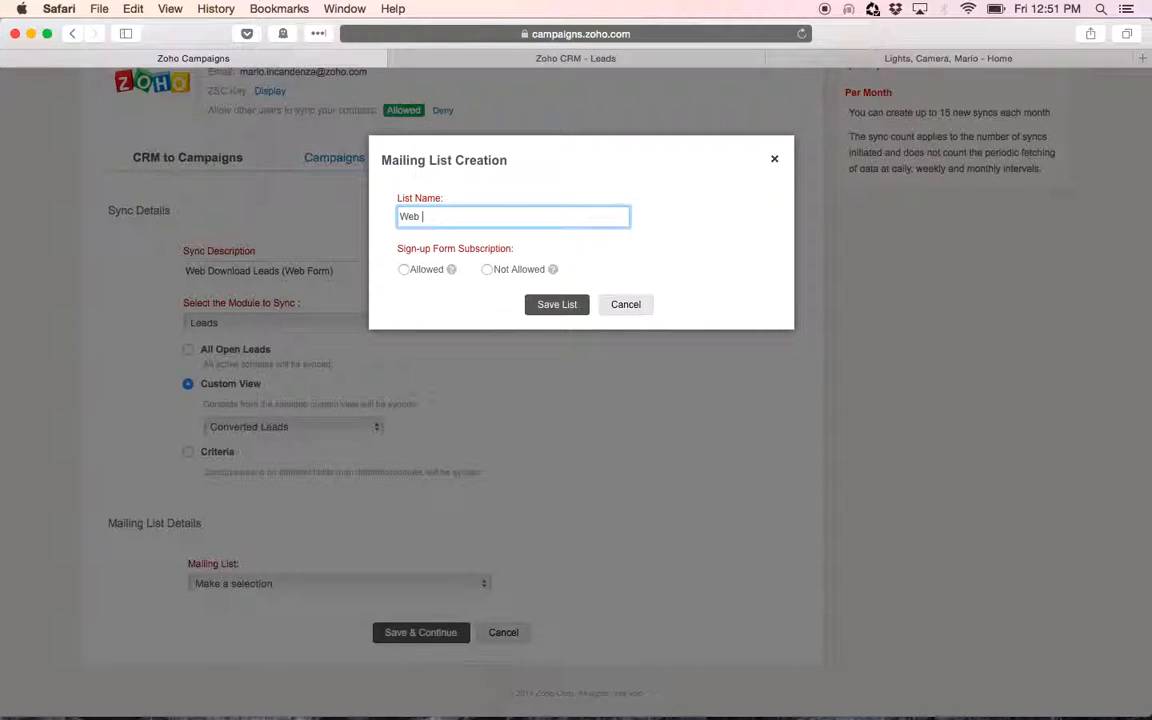
{"action": "type", "text": "Download View"}
{"action": "type", "text": "ads (Web Form"}
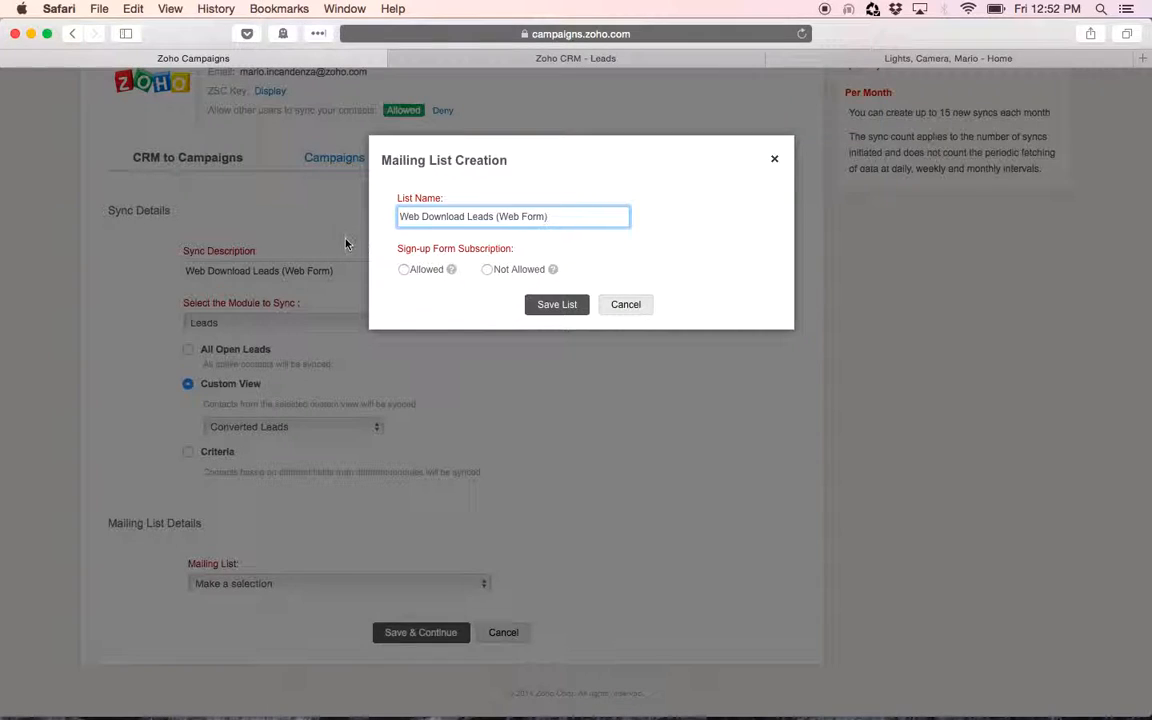
{"action": "left_click", "coordinate": [488, 270]}
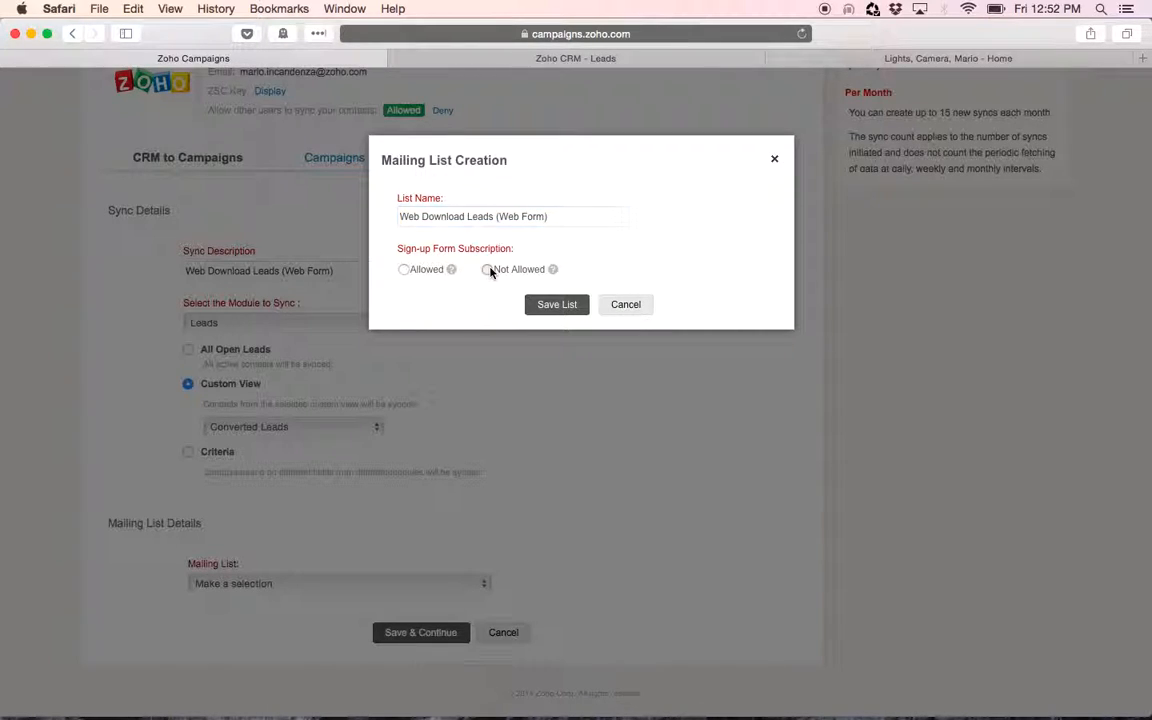
{"action": "left_click", "coordinate": [568, 308]}
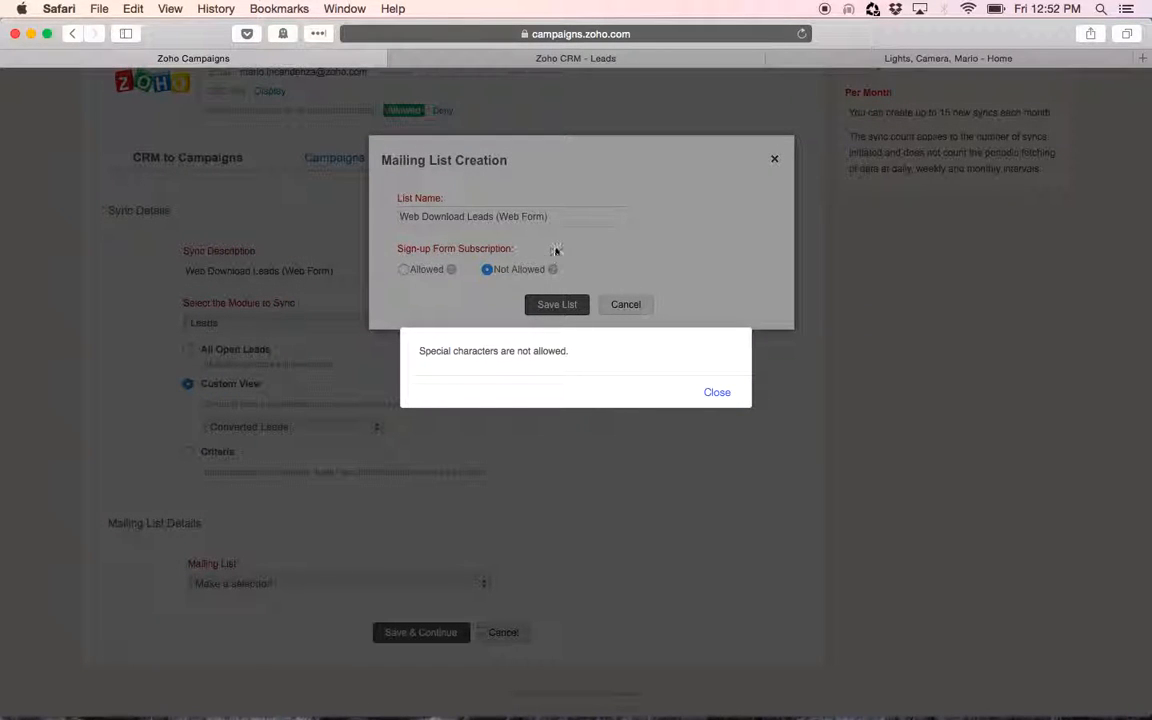
{"action": "left_click", "coordinate": [718, 392]}
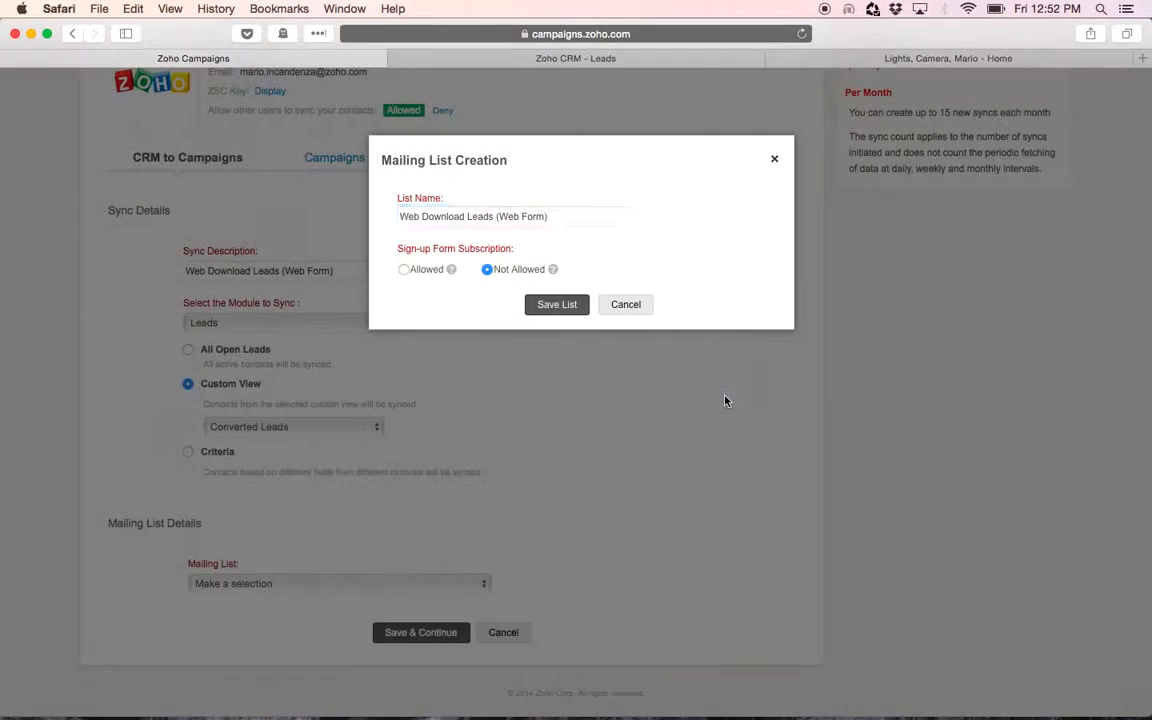
Shorten the new list's name to Web Download Leads, save it, and use it as the sync's mailing list
{"action": "left_click", "coordinate": [500, 216]}
{"action": "key", "text": "BackSpace"}
{"action": "key", "text": "BackSpace"}
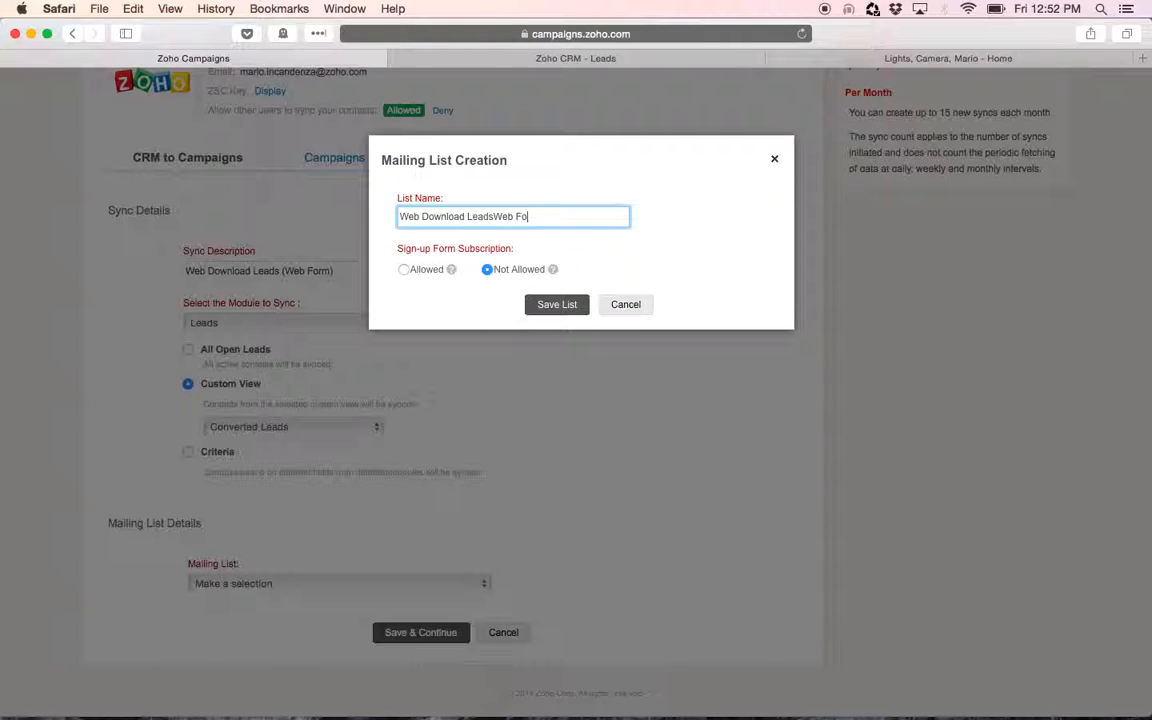
{"action": "left_click", "coordinate": [561, 308]}
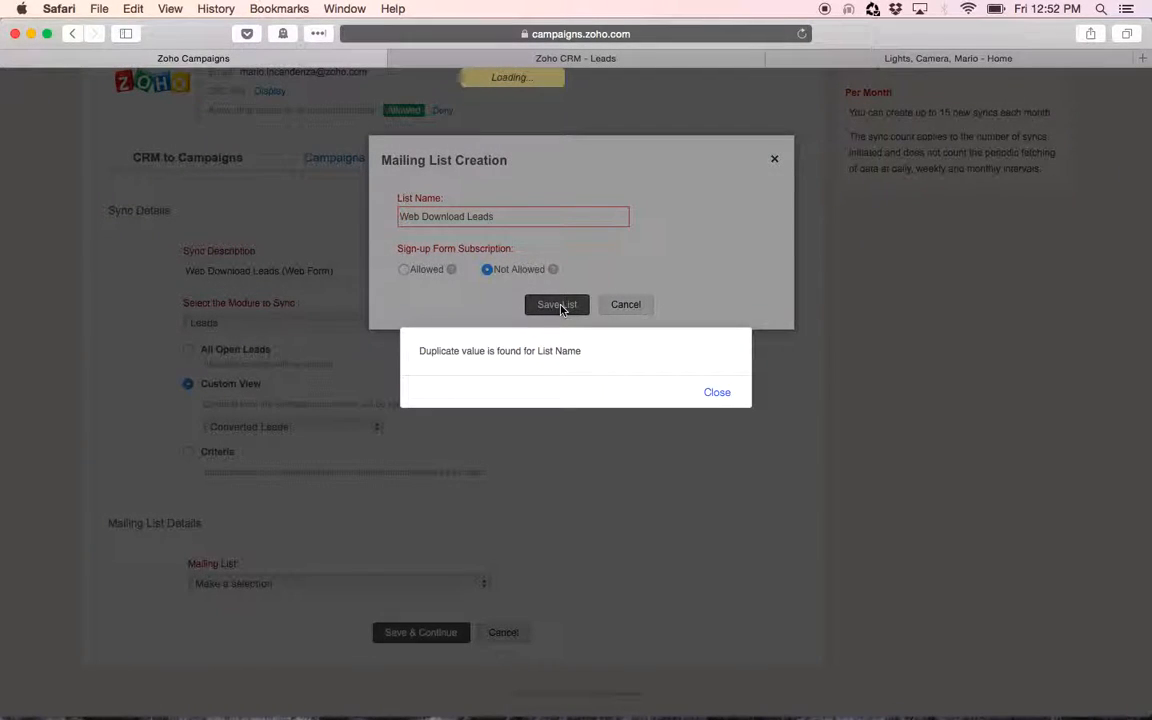
{"action": "left_click", "coordinate": [716, 393]}
{"action": "left_click", "coordinate": [311, 589]}
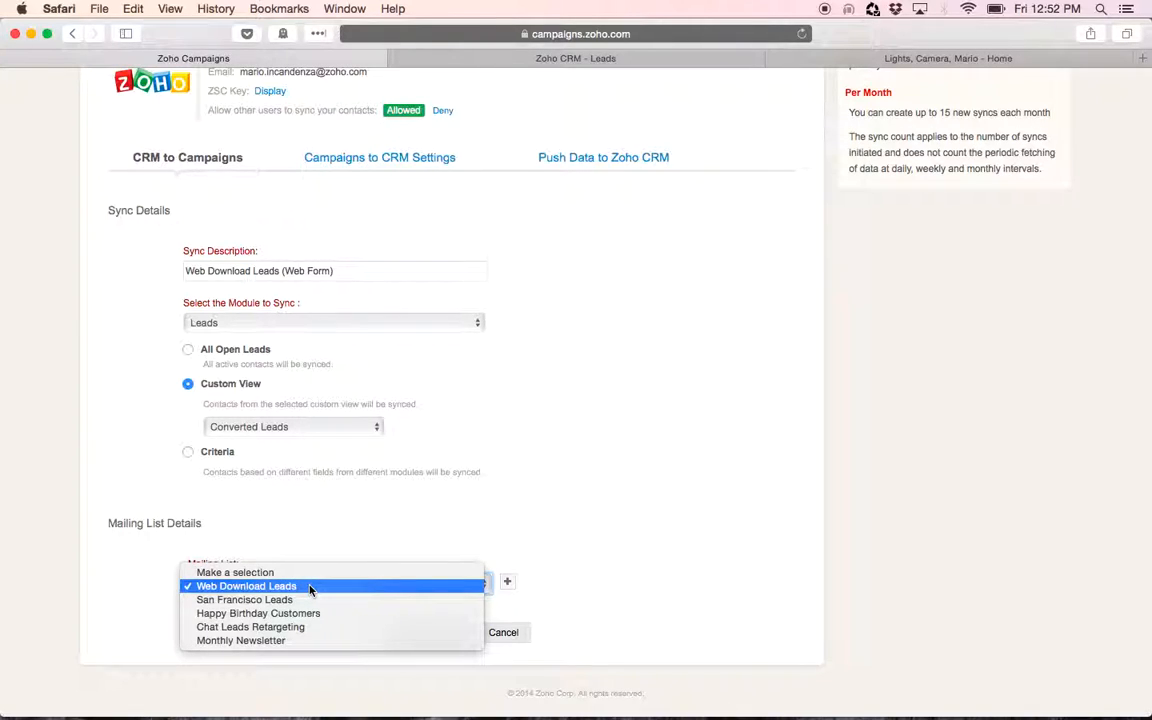
Leave the unsaved sync form and return to the sync contacts overview
{"action": "left_click", "coordinate": [601, 443]}
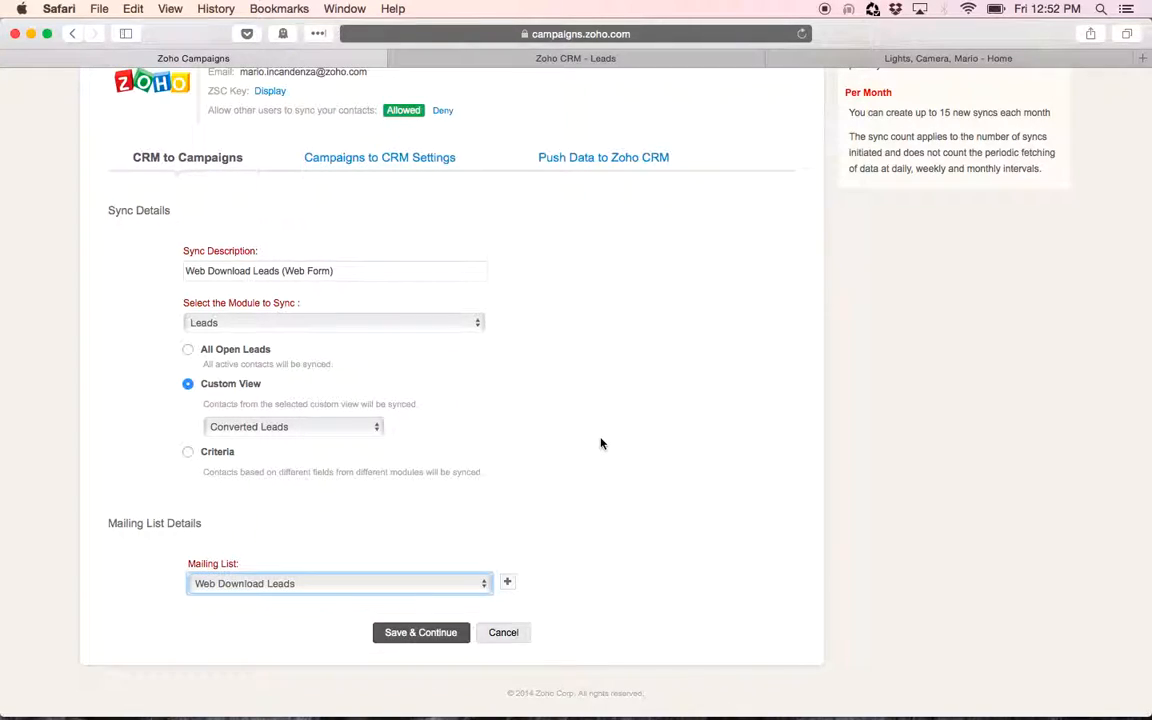
{"action": "scroll", "coordinate": [672, 427], "scroll_direction": "up", "scroll_amount": 3}
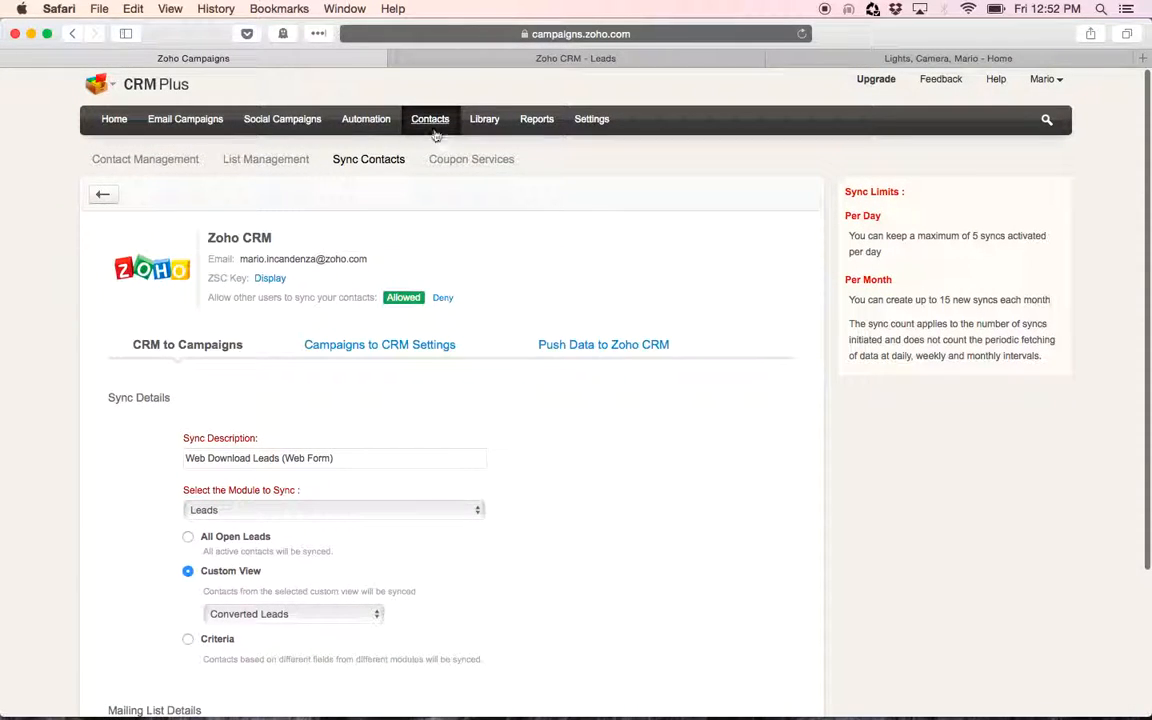
{"action": "left_click", "coordinate": [369, 158]}
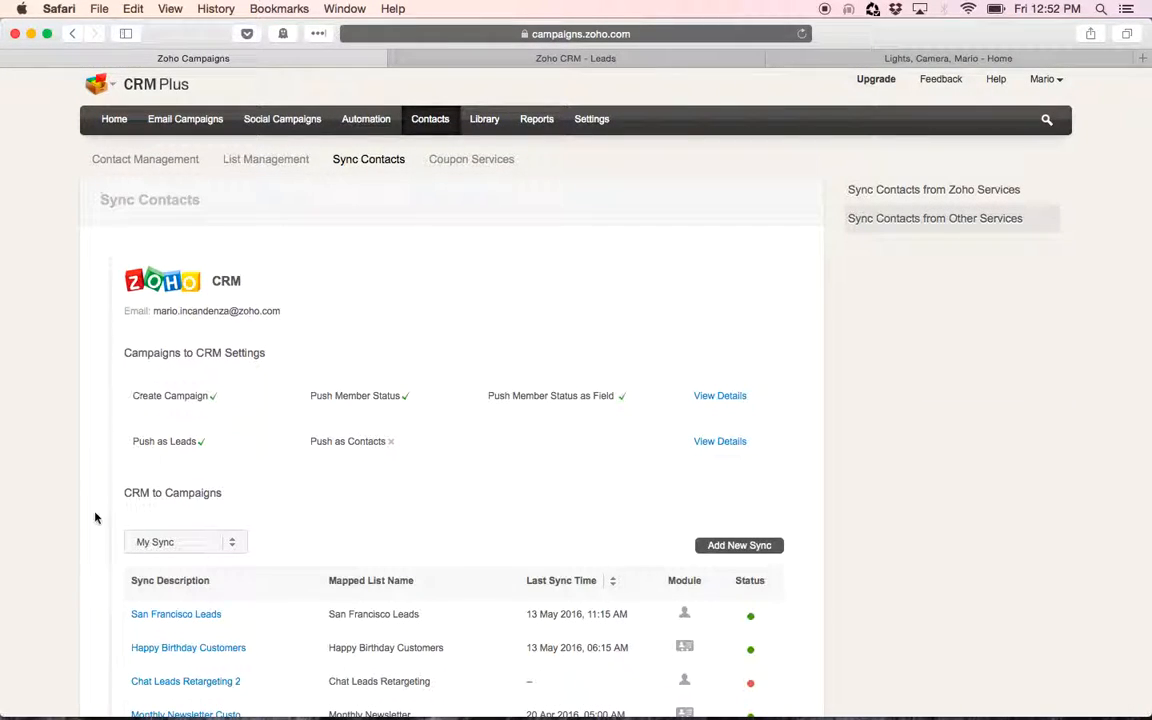
Browse the campaigns list, the mailing lists and the existing CRM-to-Campaigns syncs
{"action": "scroll", "coordinate": [88, 526], "scroll_direction": "down", "scroll_amount": 2}
{"action": "scroll", "coordinate": [88, 526], "scroll_direction": "down", "scroll_amount": 1}
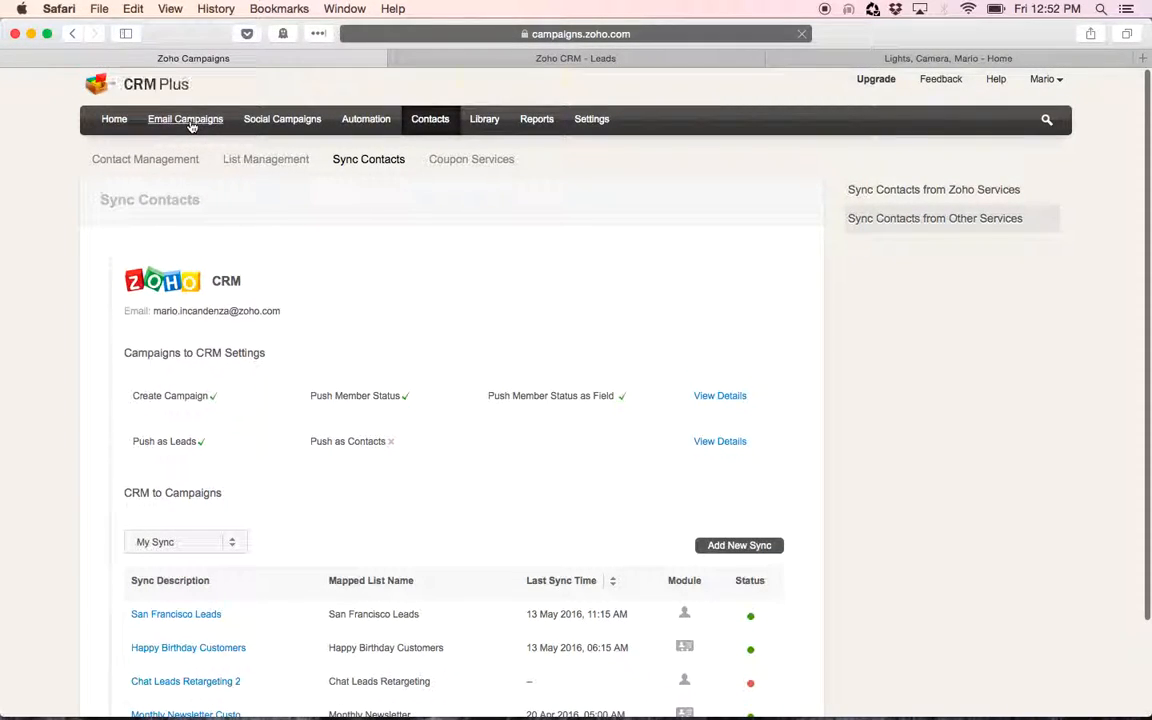
{"action": "left_click", "coordinate": [191, 122]}
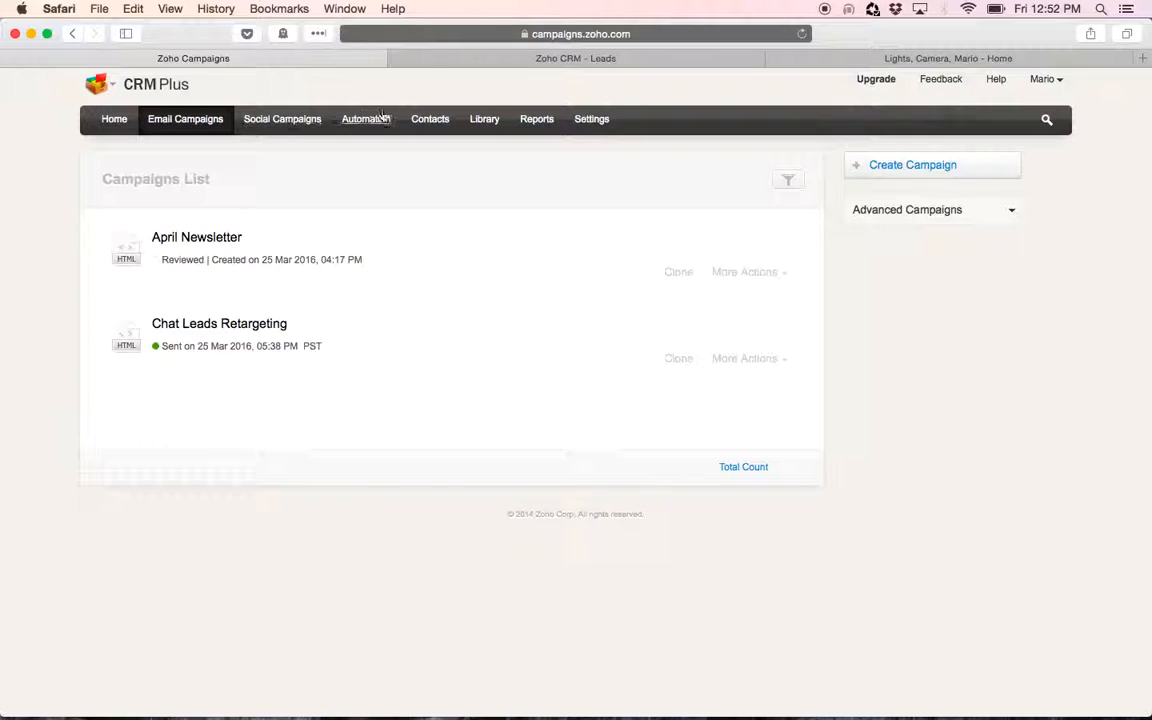
{"action": "left_click", "coordinate": [428, 122]}
{"action": "left_click", "coordinate": [224, 164]}
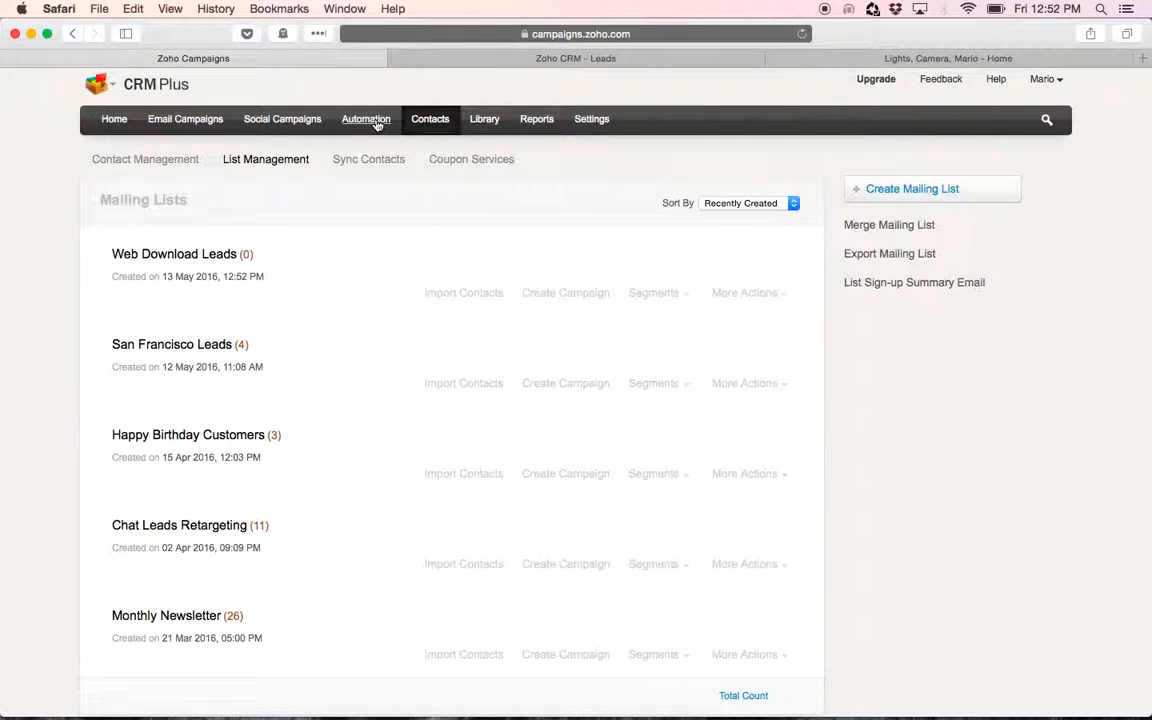
{"action": "left_click", "coordinate": [360, 152]}
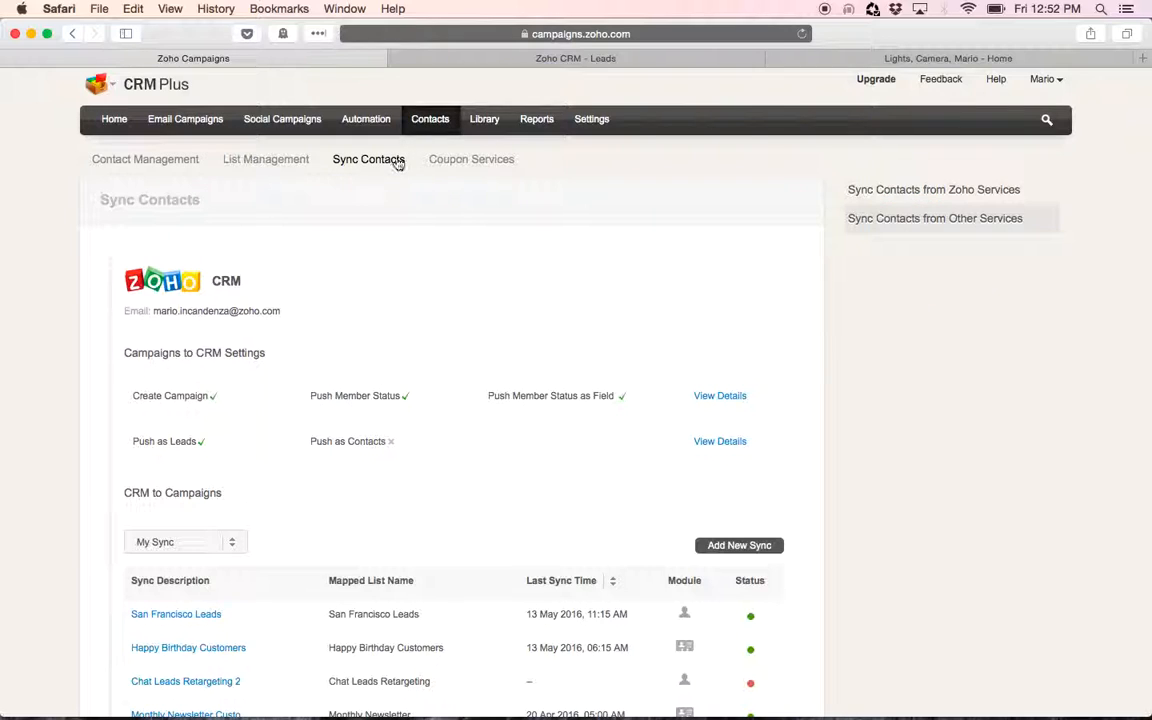
{"action": "scroll", "coordinate": [405, 483], "scroll_direction": "down", "scroll_amount": 2}
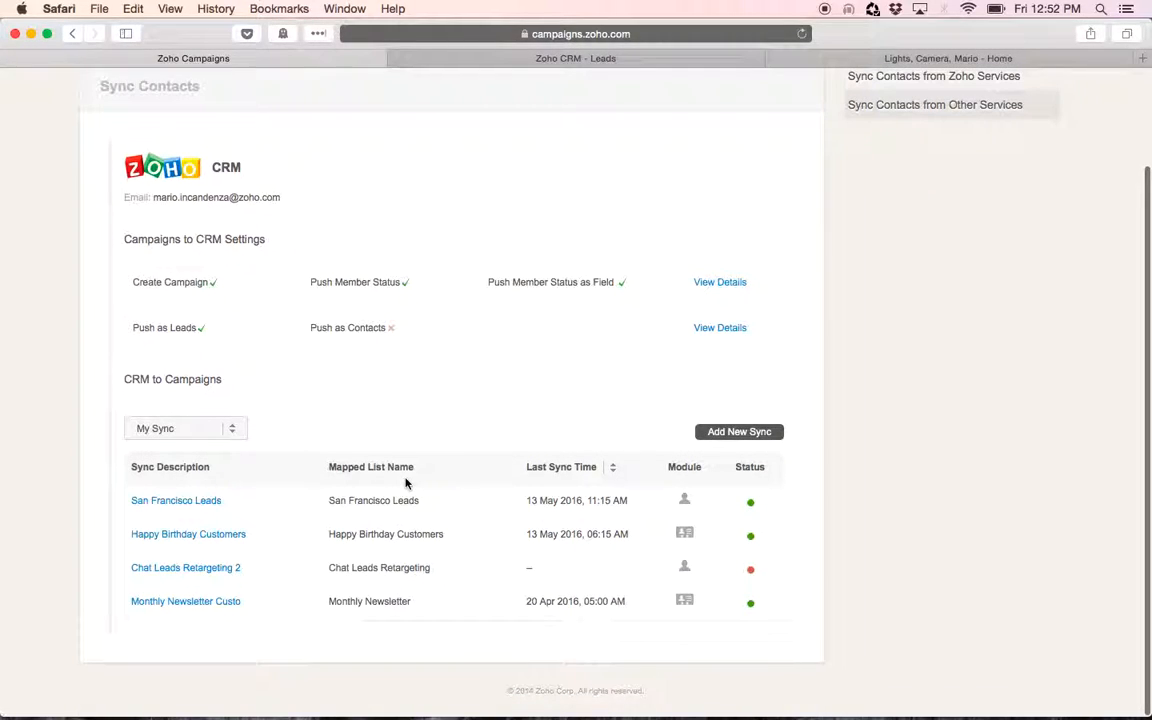
{"action": "scroll", "coordinate": [405, 483], "scroll_direction": "up", "scroll_amount": 2}
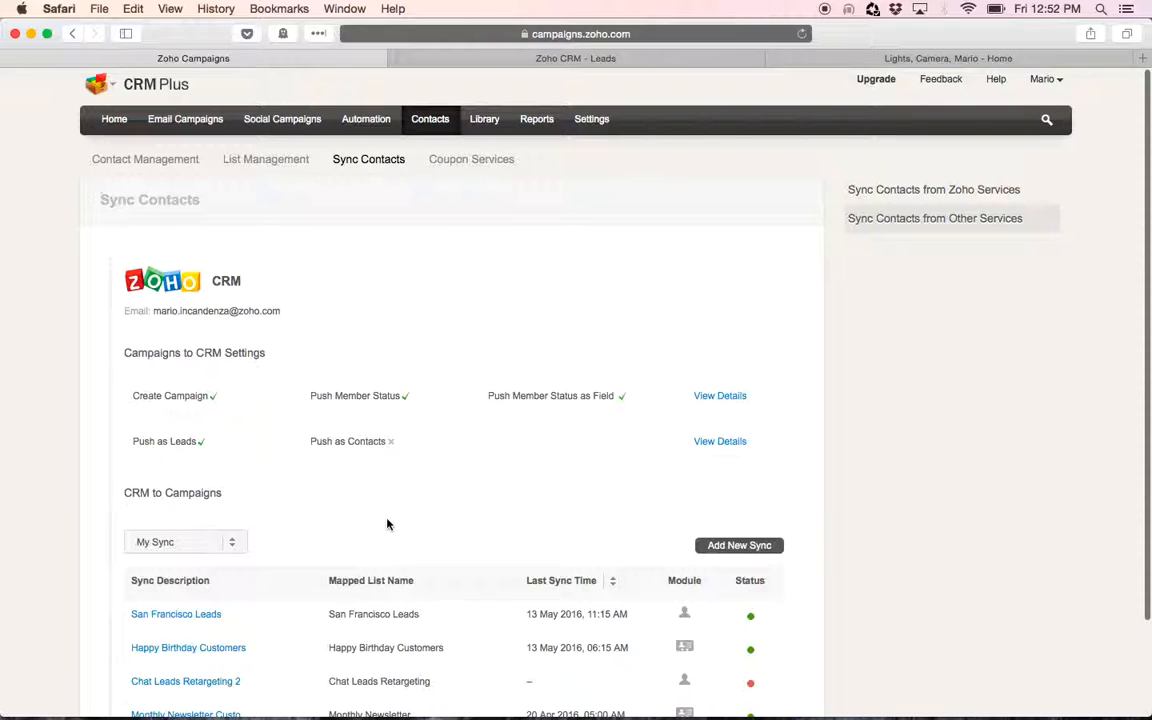
{"action": "scroll", "coordinate": [388, 525], "scroll_direction": "down", "scroll_amount": 2}
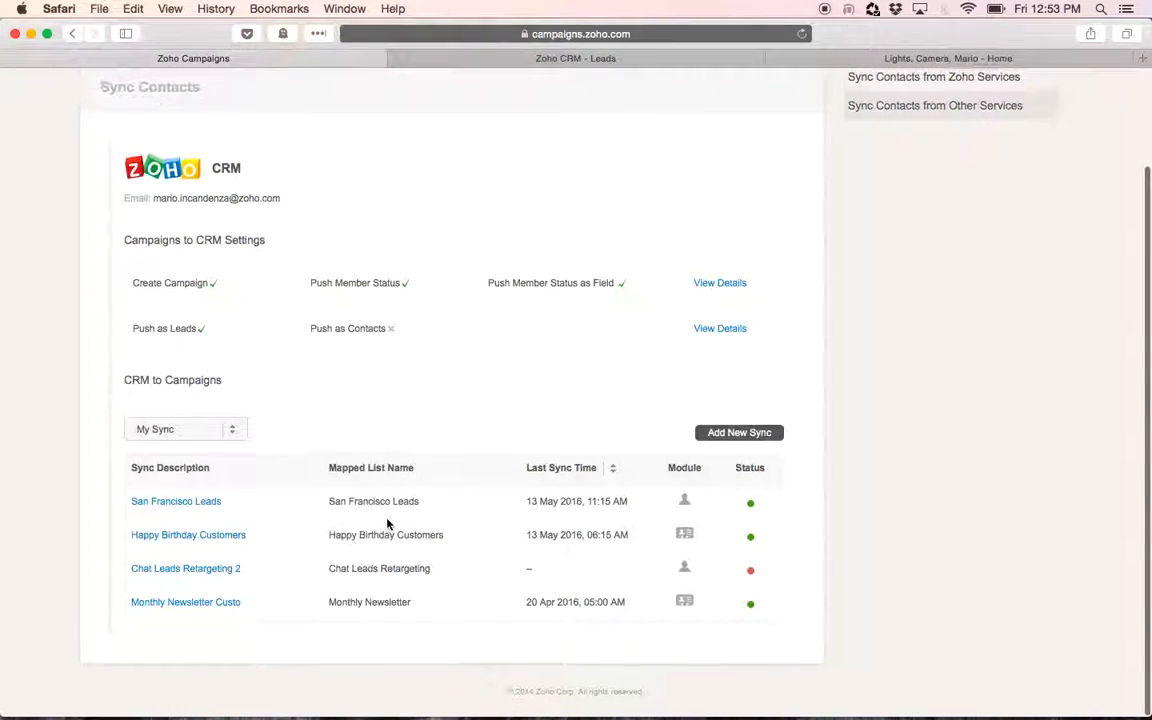
Add a new sync and enter the sync description Web Download Leads
{"action": "left_click", "coordinate": [739, 436]}
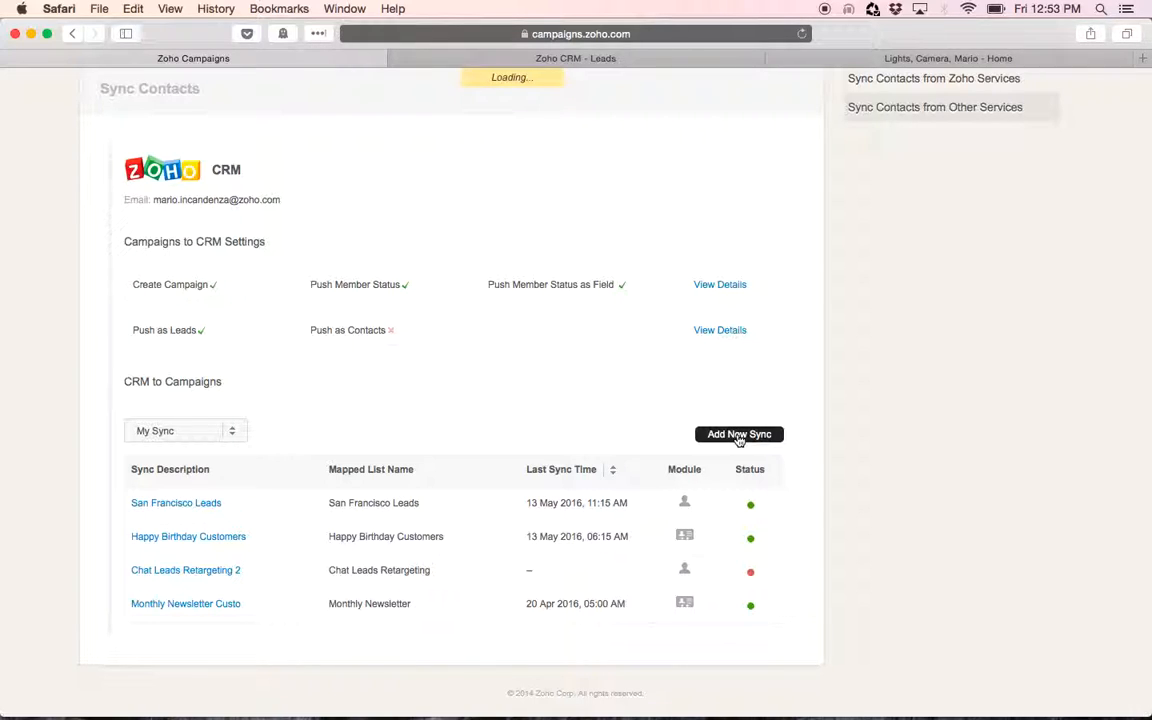
{"action": "left_click", "coordinate": [261, 409]}
{"action": "type", "text": "Web Dow"}
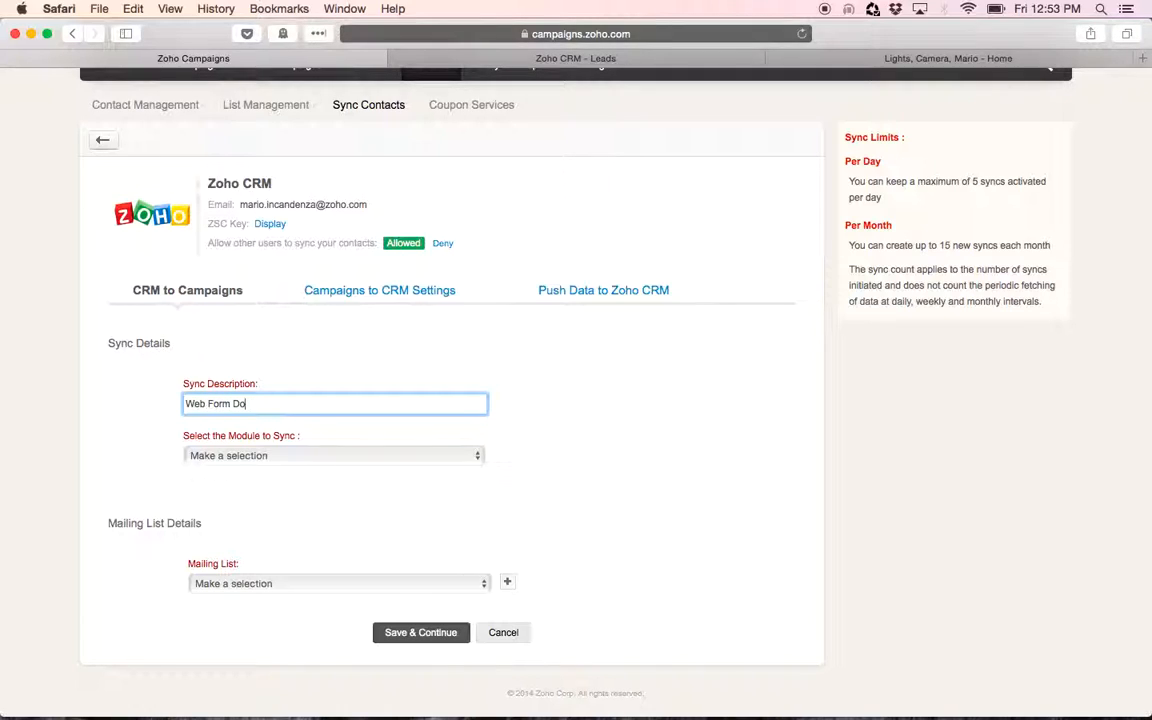
{"action": "key", "text": "BackSpace"}
{"action": "key", "text": "BackSpace"}
{"action": "key", "text": "BackSpace"}
{"action": "key", "text": "BackSpace"}
{"action": "type", "text": "ownloads"}
{"action": "key", "text": "BackSpace"}
{"action": "key", "text": "BackSpace"}
{"action": "type", "text": "Leads"}
Set the sync module to Leads and choose the custom view Web Download View
{"action": "left_click", "coordinate": [254, 455]}
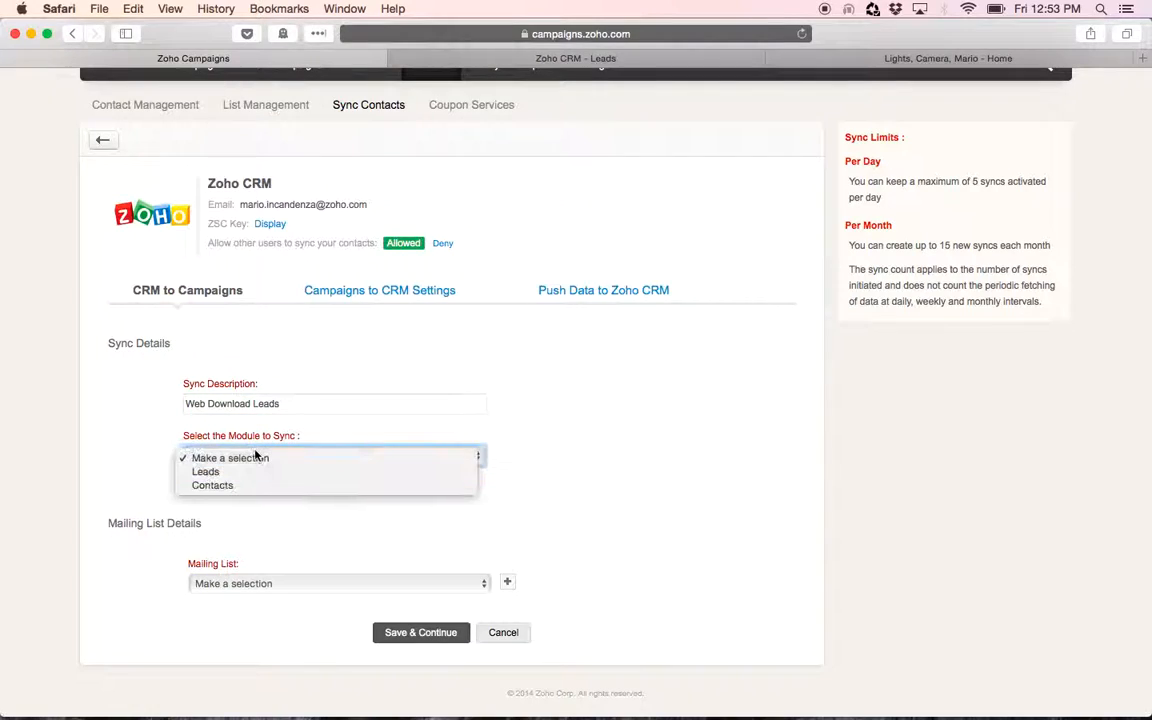
{"action": "left_click", "coordinate": [249, 474]}
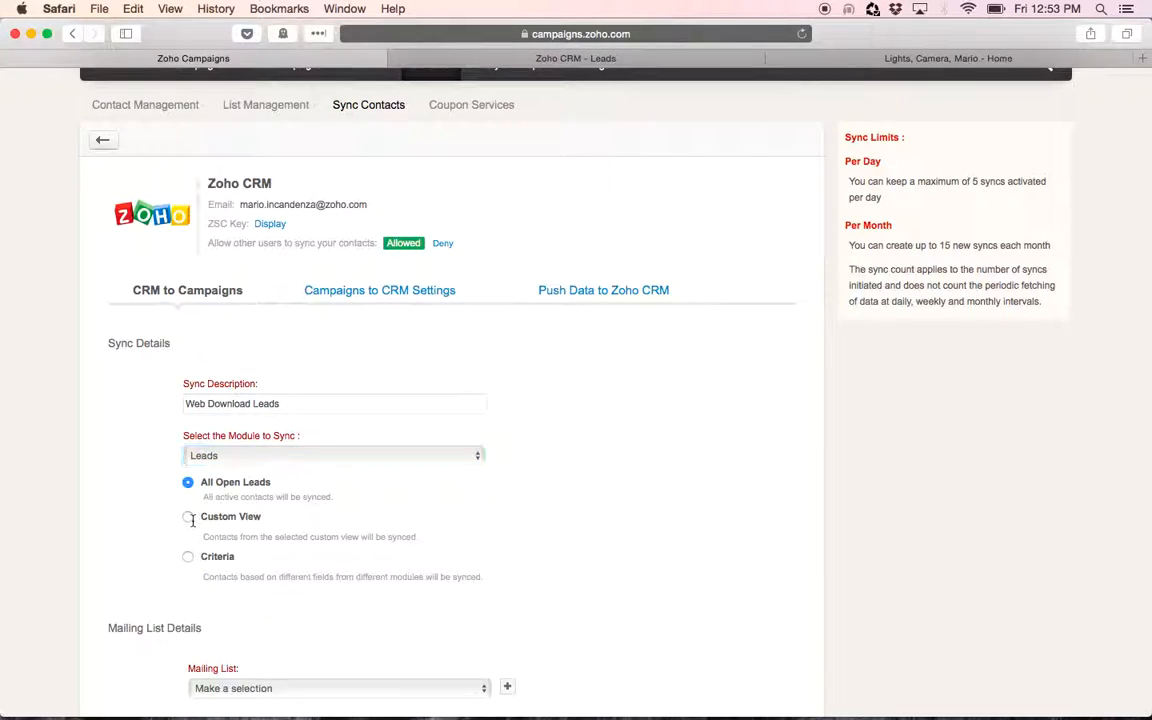
{"action": "left_click", "coordinate": [188, 517]}
{"action": "left_click", "coordinate": [260, 559]}
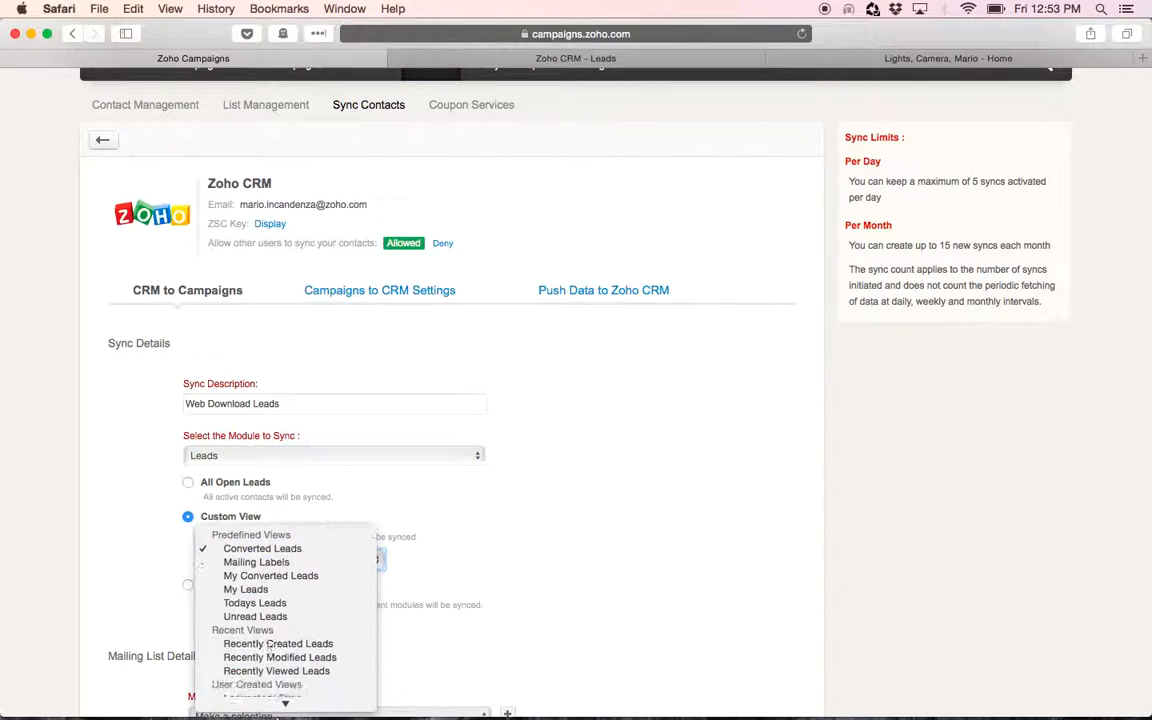
{"action": "left_click", "coordinate": [286, 704]}
{"action": "scroll", "coordinate": [658, 560], "scroll_direction": "down", "scroll_amount": 3}
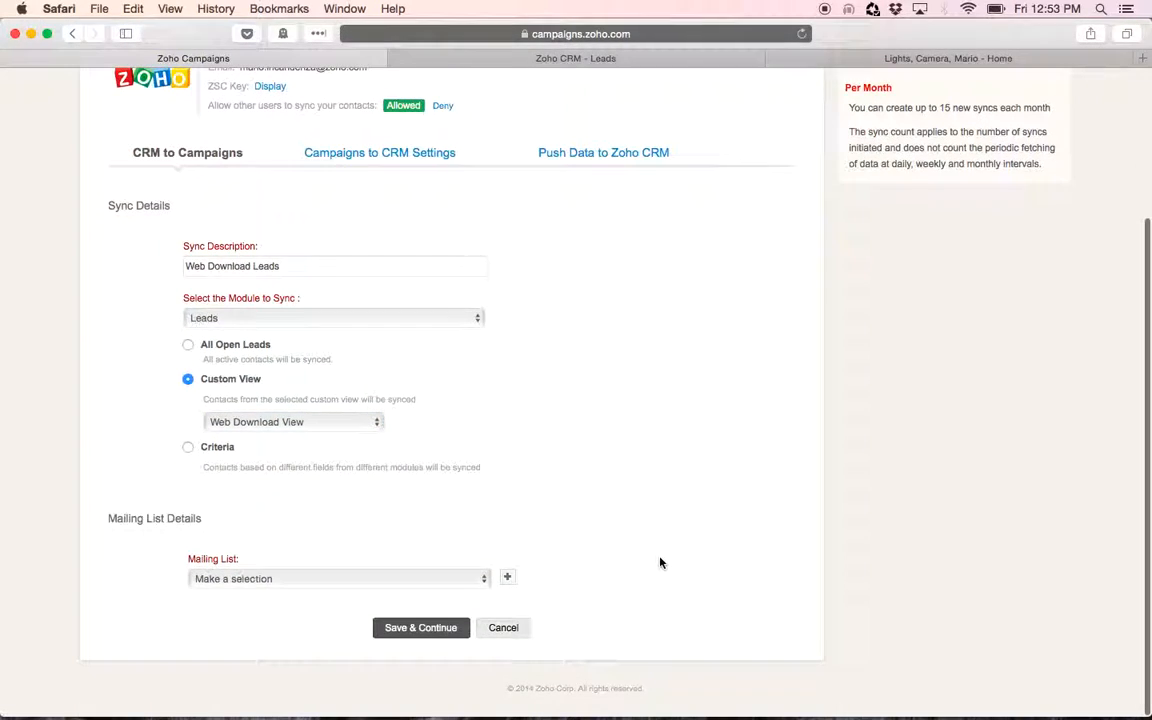
Select the Web Download Leads mailing list and save the sync details
{"action": "left_click", "coordinate": [265, 583]}
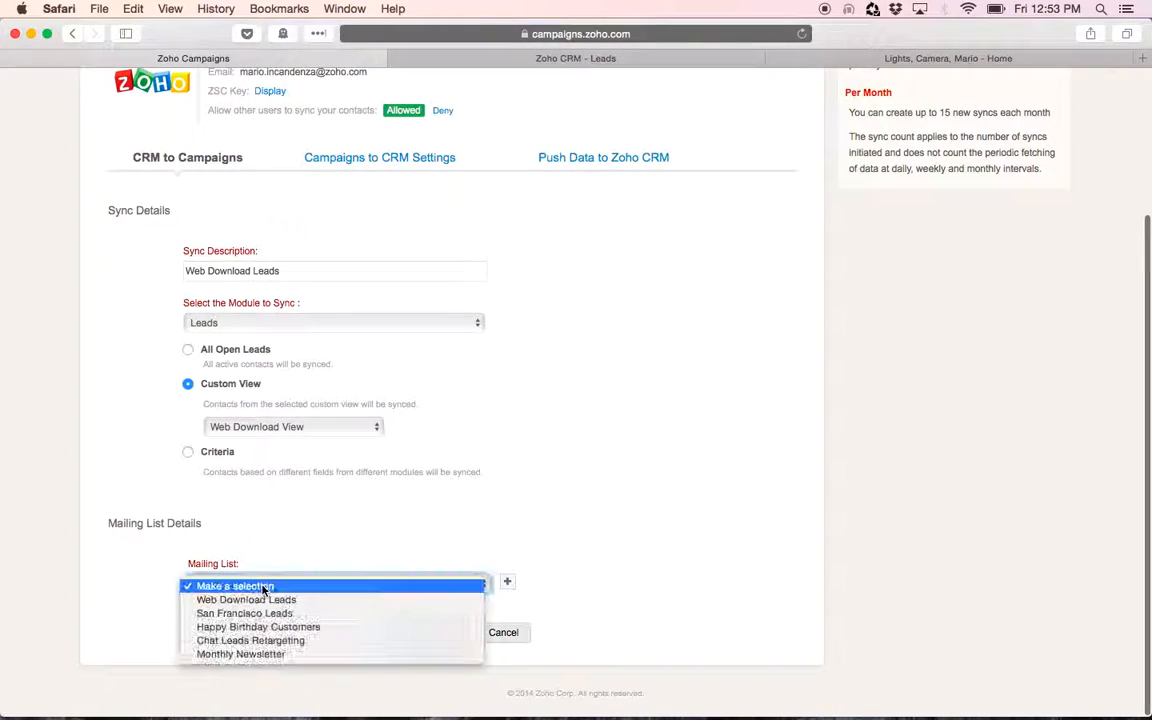
{"action": "left_click", "coordinate": [262, 600]}
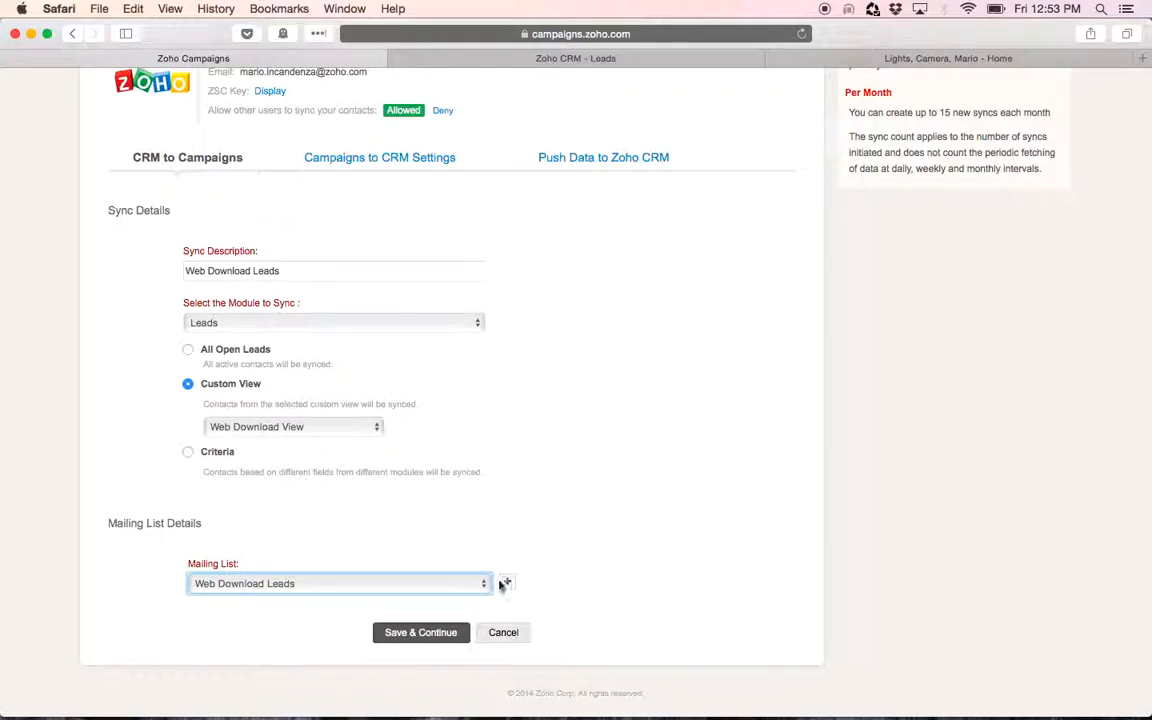
{"action": "left_click", "coordinate": [414, 630]}
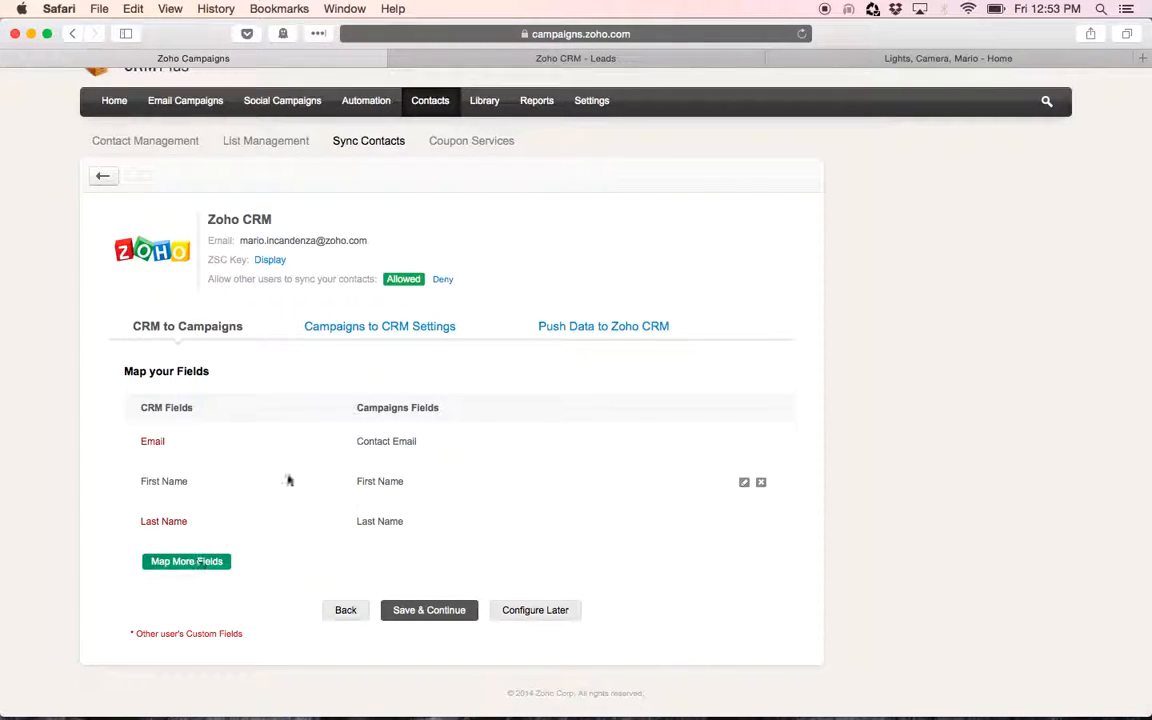
Map the CRM field Lead Source to a new Campaigns field named Lead Source and save the mapping
{"action": "left_click", "coordinate": [198, 563]}
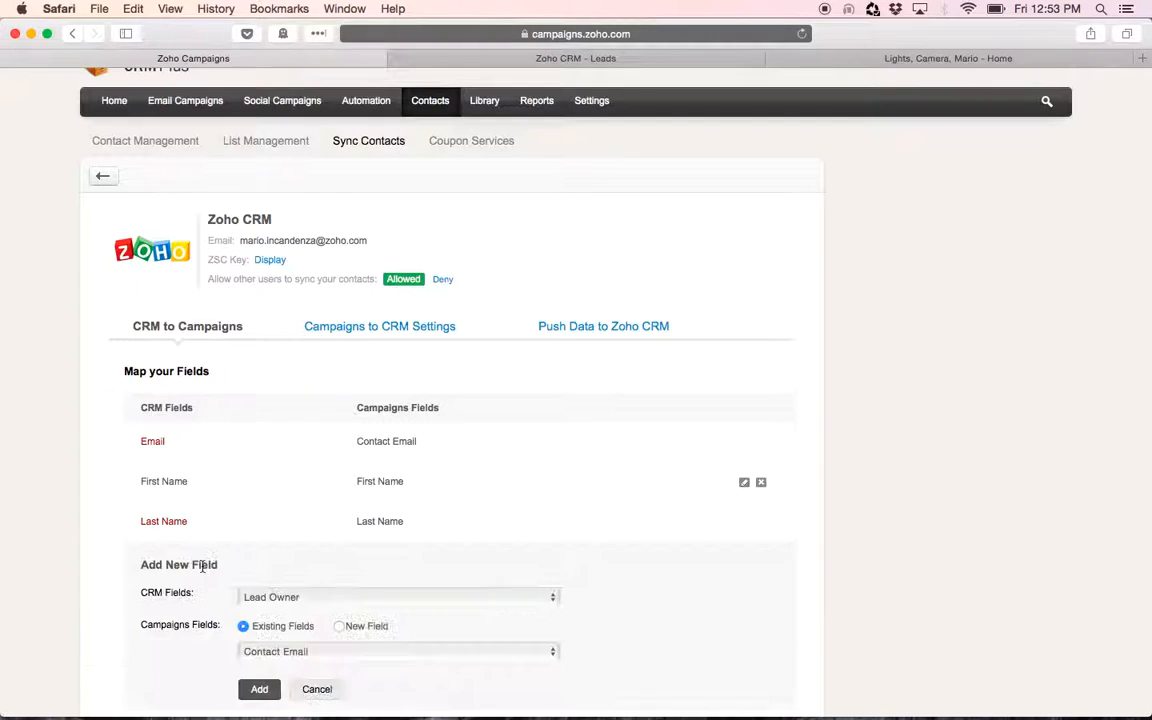
{"action": "scroll", "coordinate": [394, 569], "scroll_direction": "down", "scroll_amount": 2}
{"action": "left_click", "coordinate": [429, 532]}
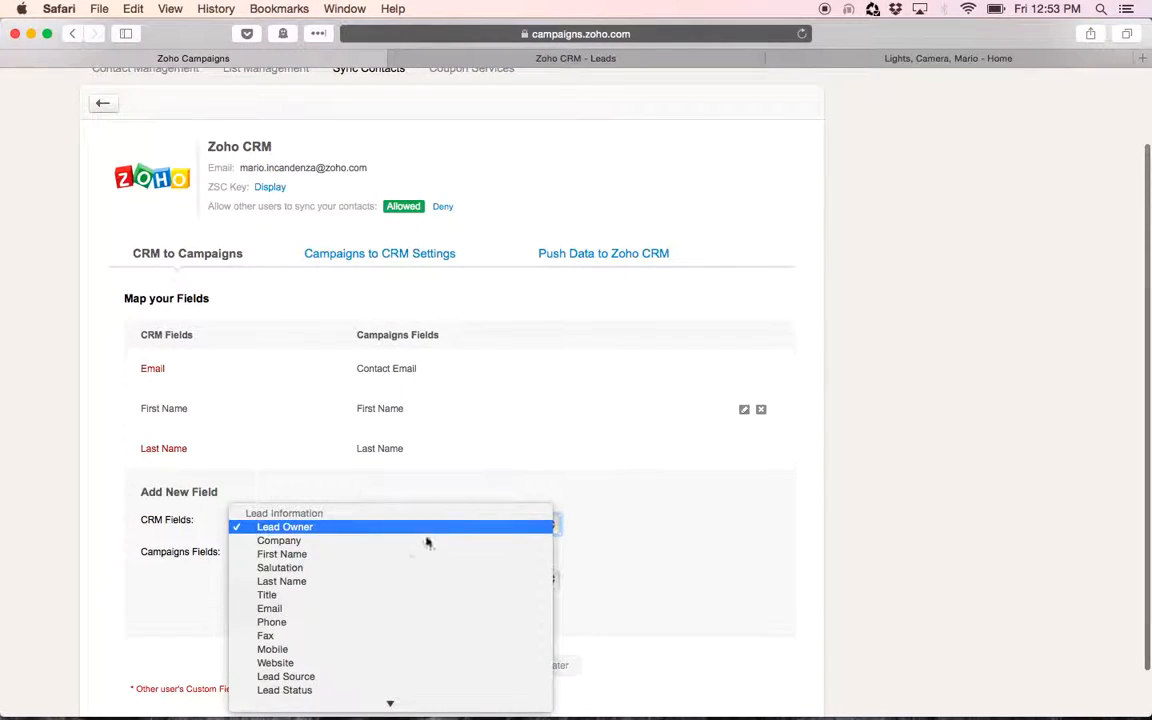
{"action": "left_click", "coordinate": [380, 586]}
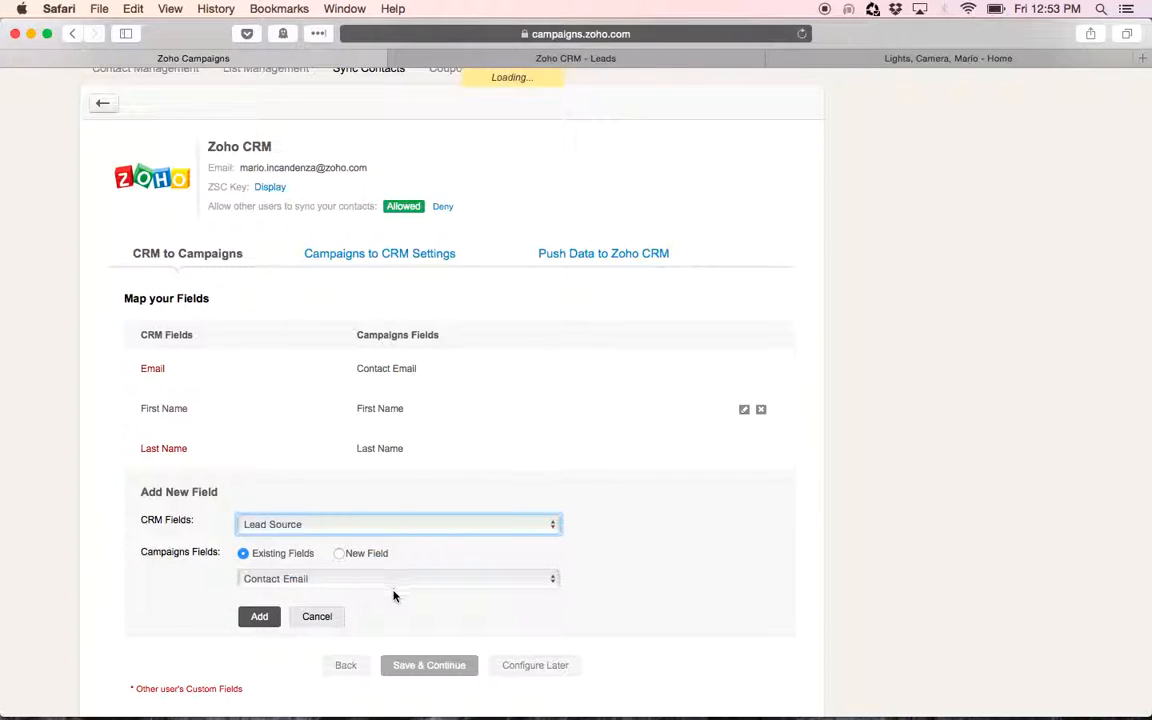
{"action": "left_click", "coordinate": [398, 585]}
{"action": "scroll", "coordinate": [399, 586], "scroll_direction": "down", "scroll_amount": 5}
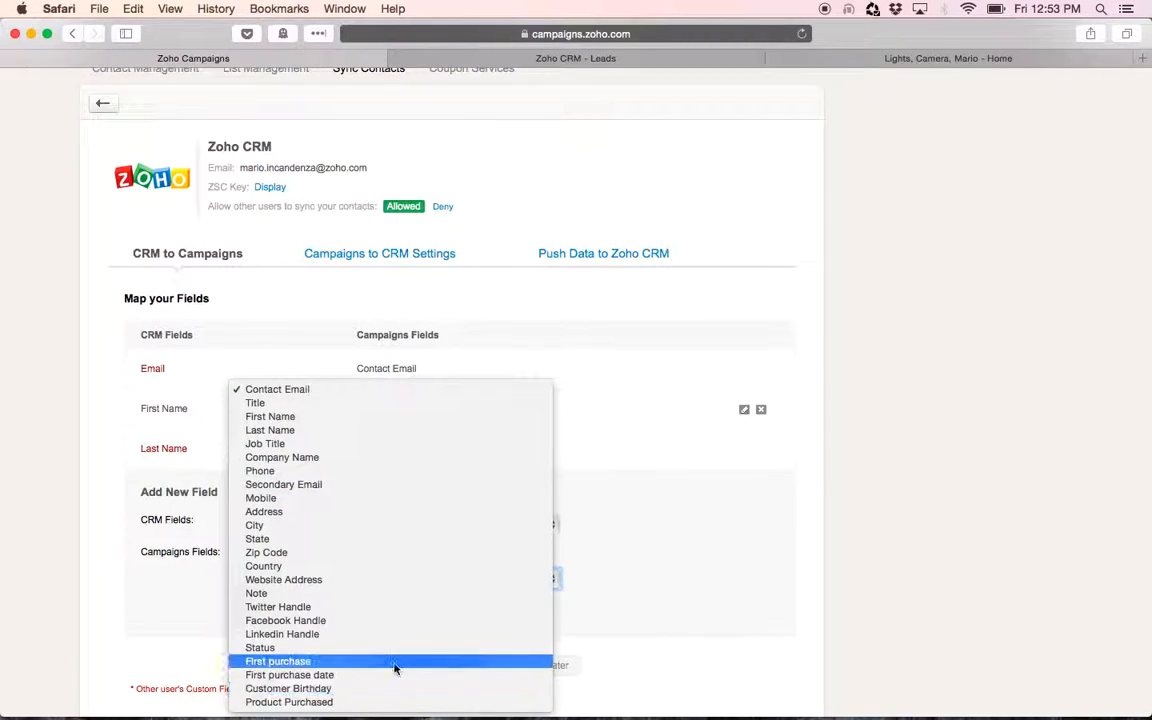
{"action": "left_click", "coordinate": [710, 463]}
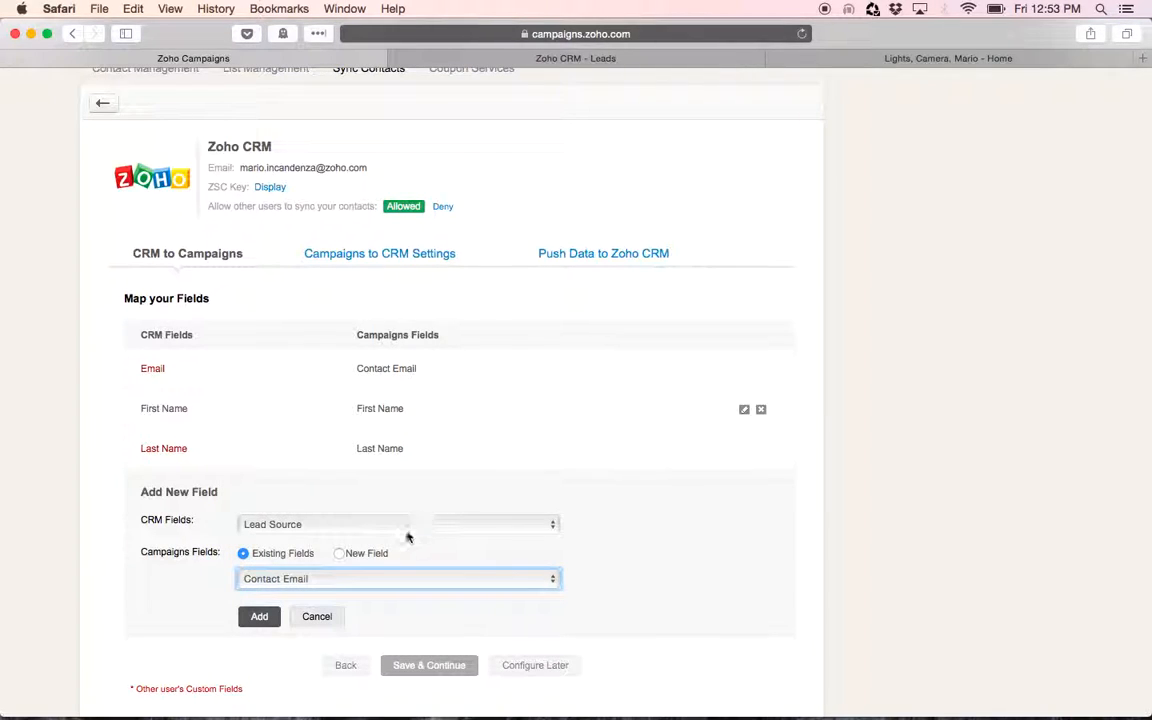
{"action": "left_click", "coordinate": [405, 525]}
{"action": "left_click", "coordinate": [699, 483]}
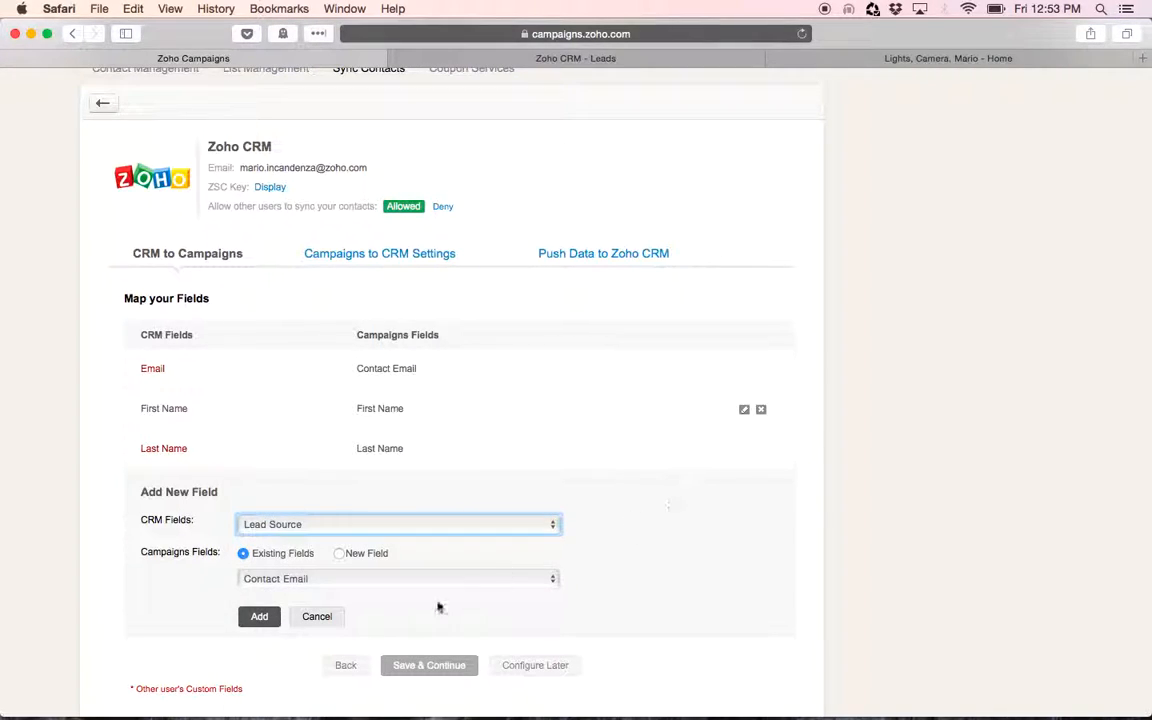
{"action": "left_click", "coordinate": [339, 555]}
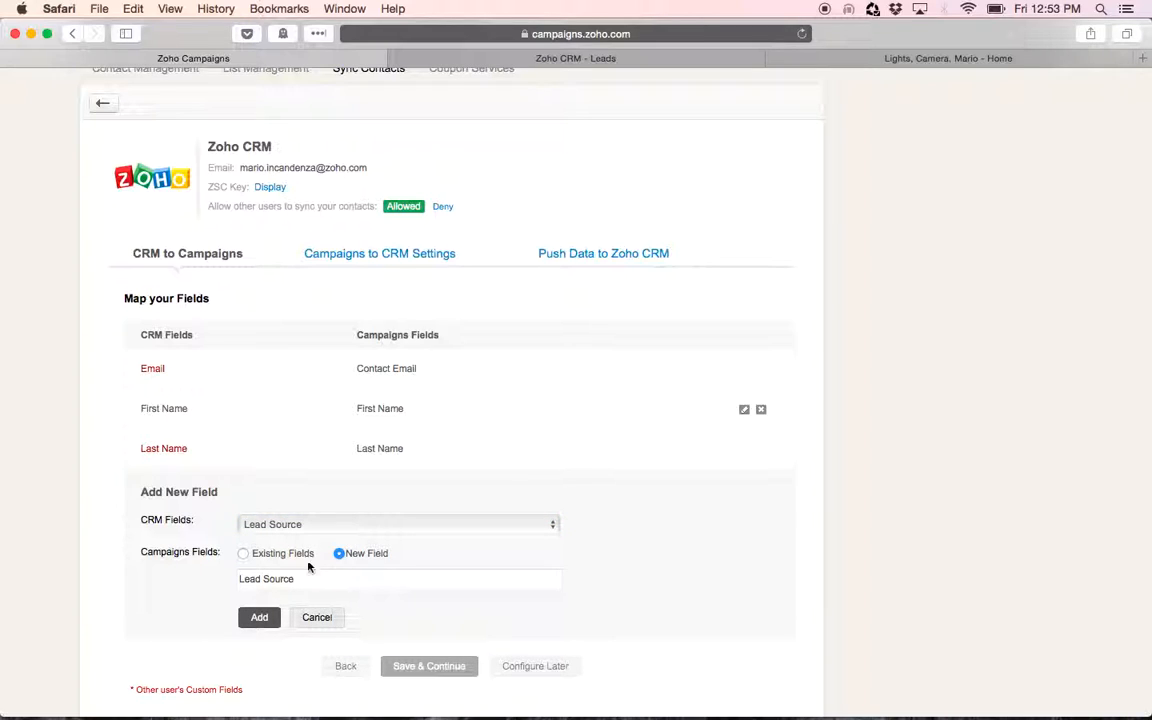
{"action": "left_click", "coordinate": [254, 620]}
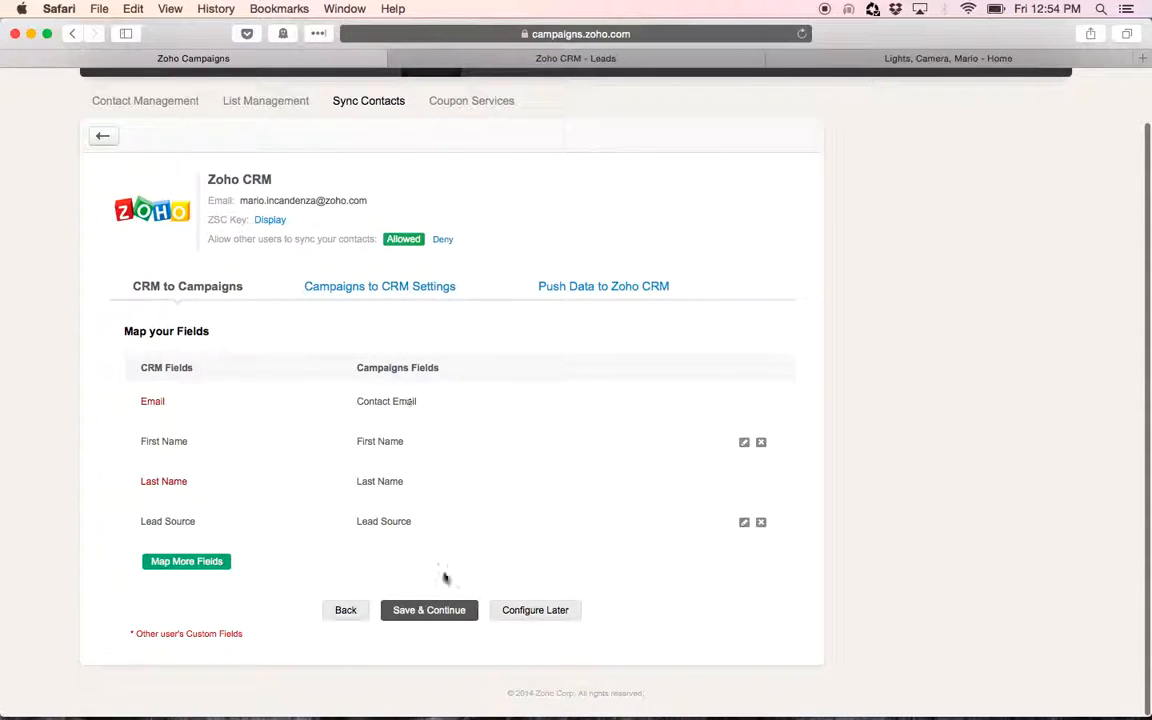
{"action": "left_click", "coordinate": [429, 610]}
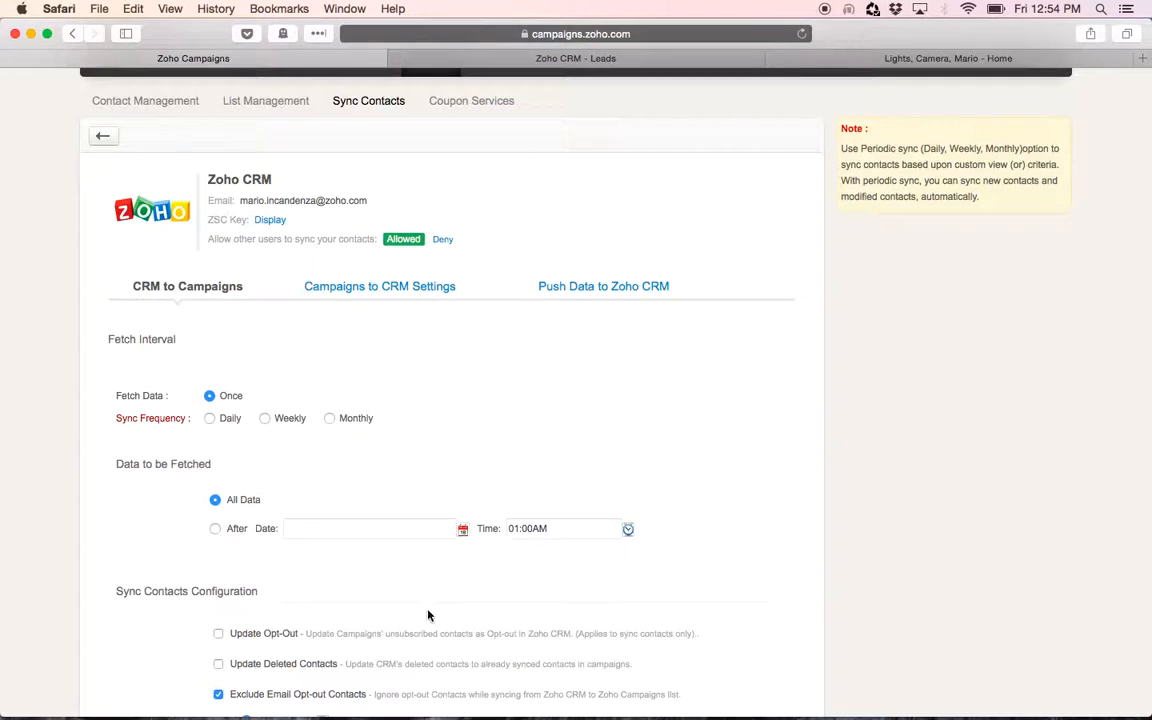
Initiate the sync with a daily frequency and Update Opt-Out and Update Deleted Contacts enabled
{"action": "scroll", "coordinate": [435, 452], "scroll_direction": "down", "scroll_amount": 4}
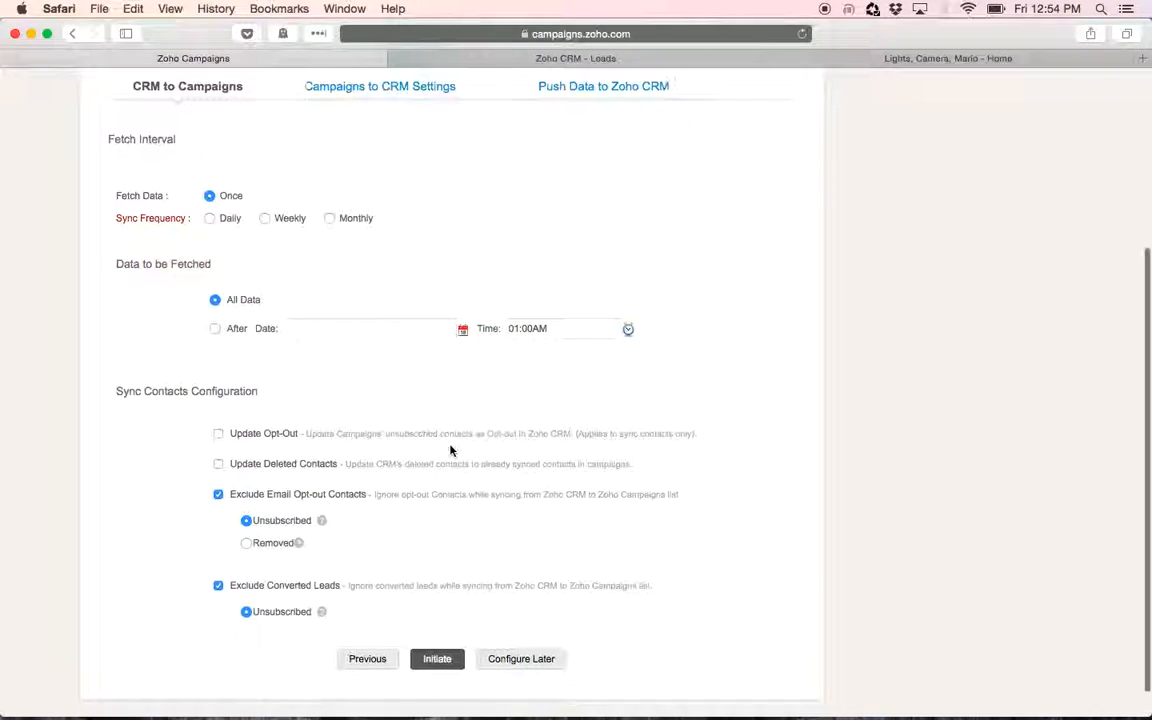
{"action": "left_click", "coordinate": [211, 220]}
{"action": "scroll", "coordinate": [648, 265], "scroll_direction": "down", "scroll_amount": 2}
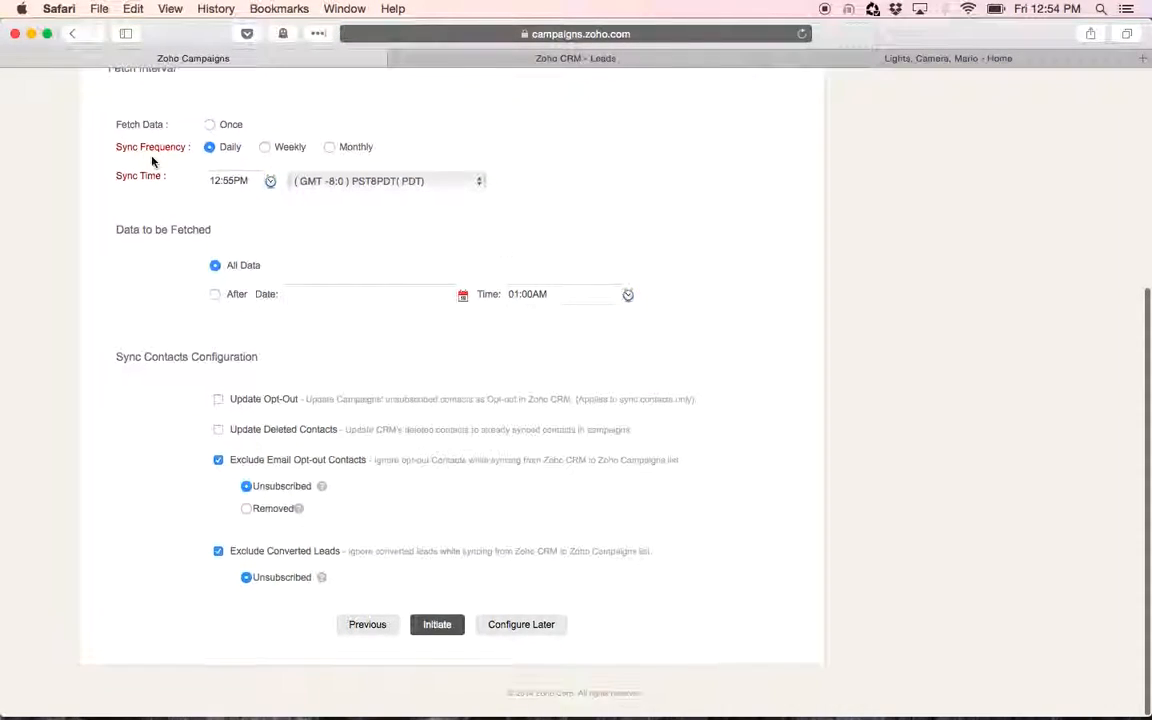
{"action": "left_click", "coordinate": [218, 400]}
{"action": "left_click", "coordinate": [218, 430]}
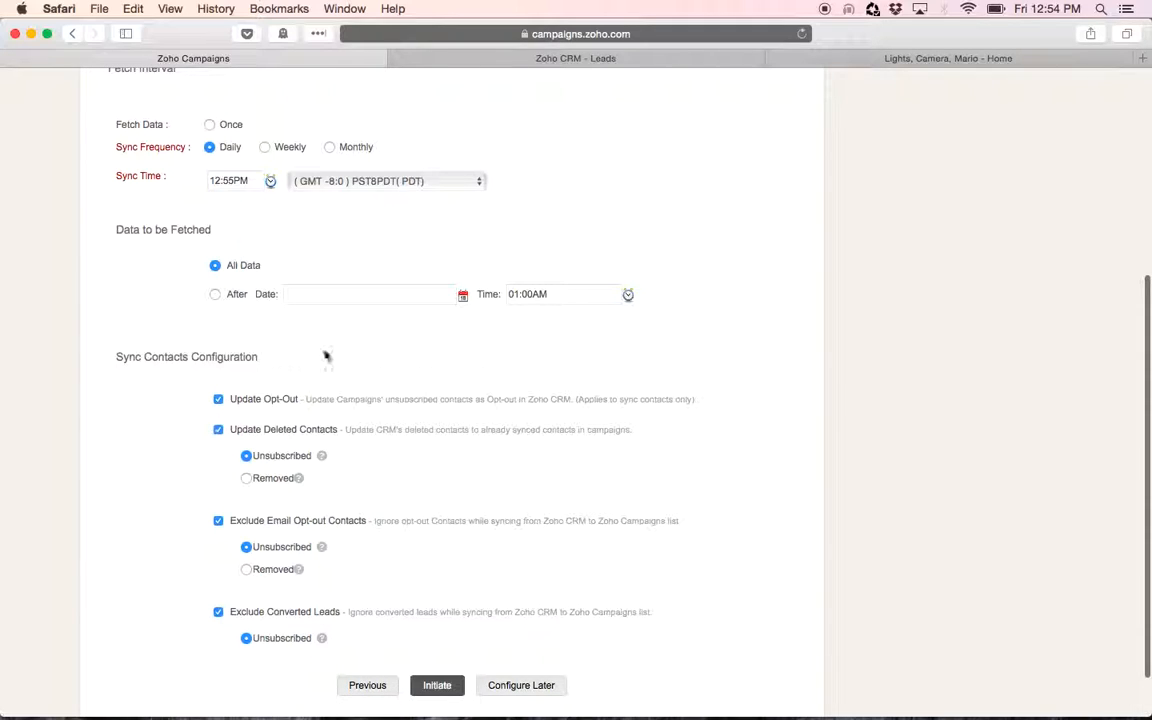
{"action": "scroll", "coordinate": [615, 505], "scroll_direction": "down", "scroll_amount": 2}
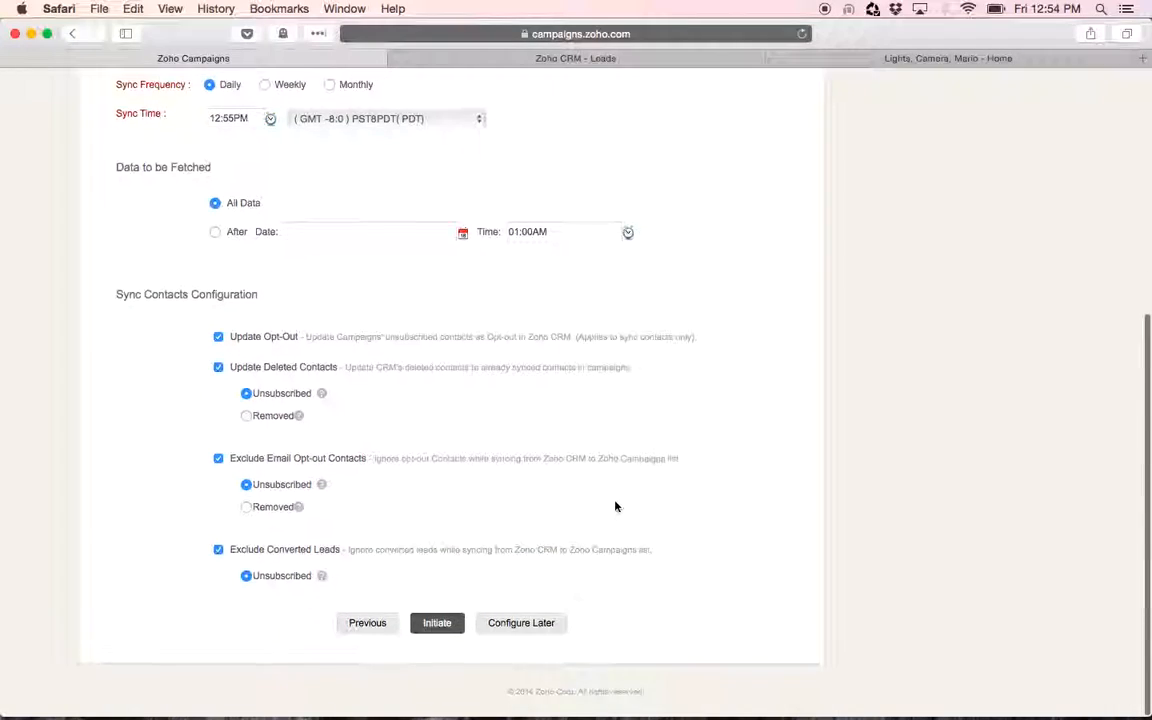
{"action": "left_click", "coordinate": [437, 626]}
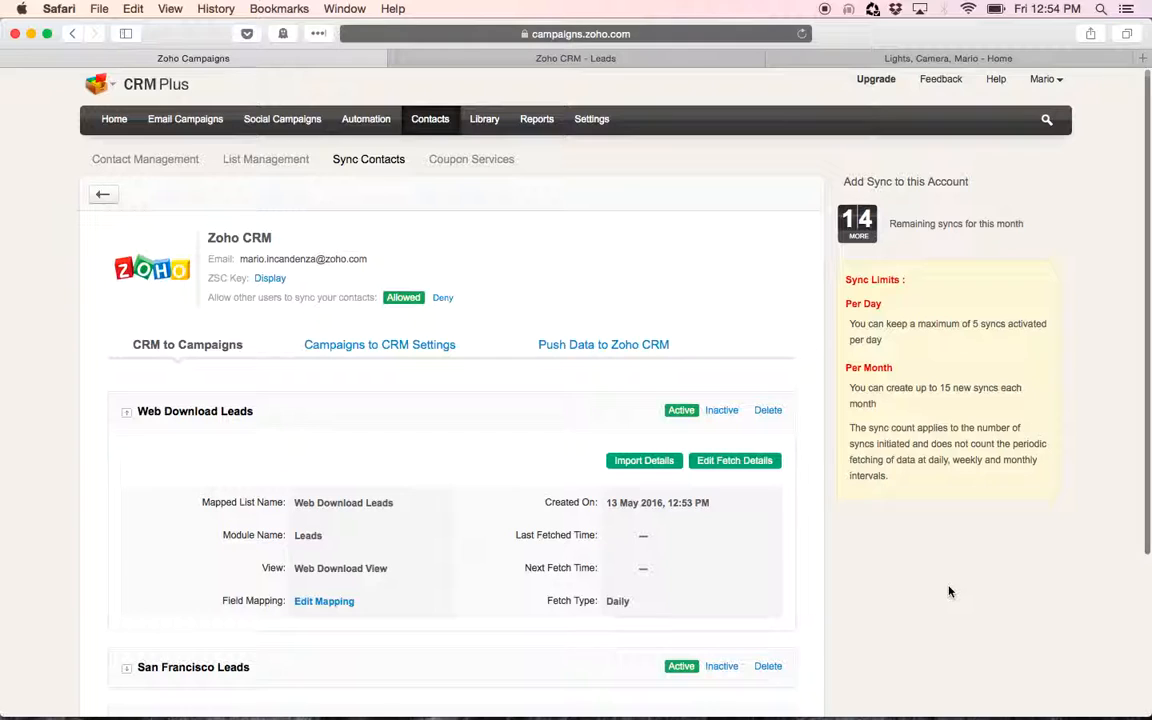
In Campaigns to CRM Settings, enable autoresponder member status push for Leads into the Campaign History field and save
{"action": "left_click", "coordinate": [399, 344]}
{"action": "scroll", "coordinate": [593, 446], "scroll_direction": "down", "scroll_amount": 5}
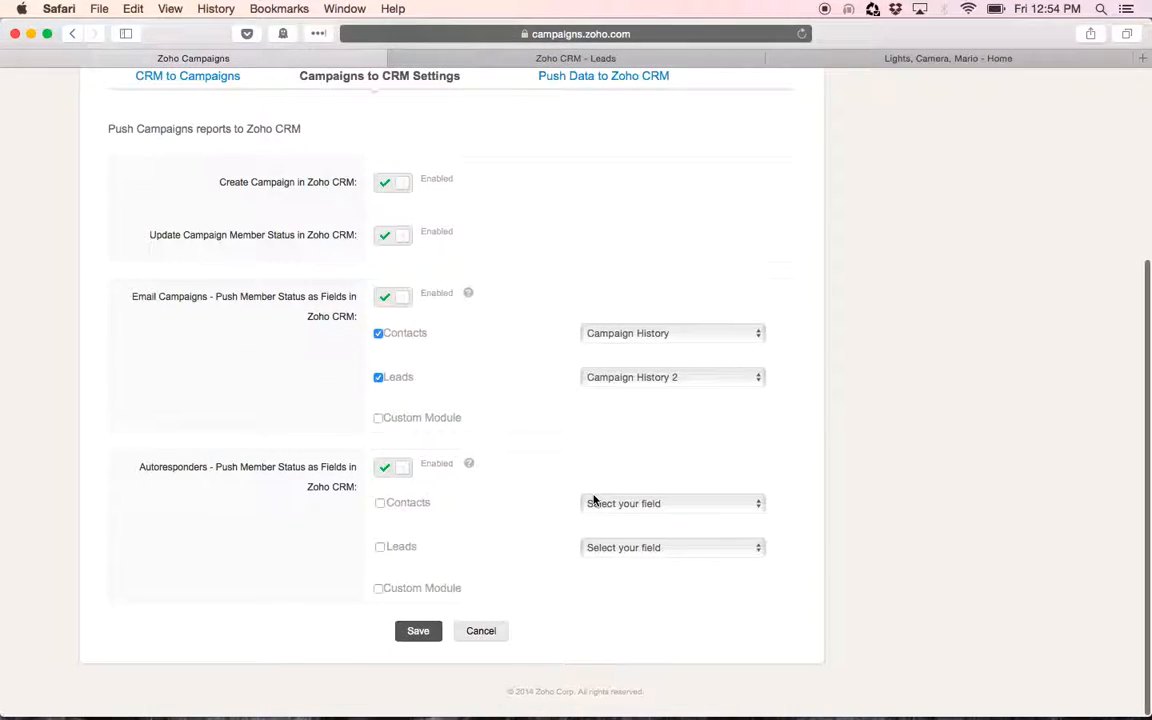
{"action": "left_click", "coordinate": [380, 548]}
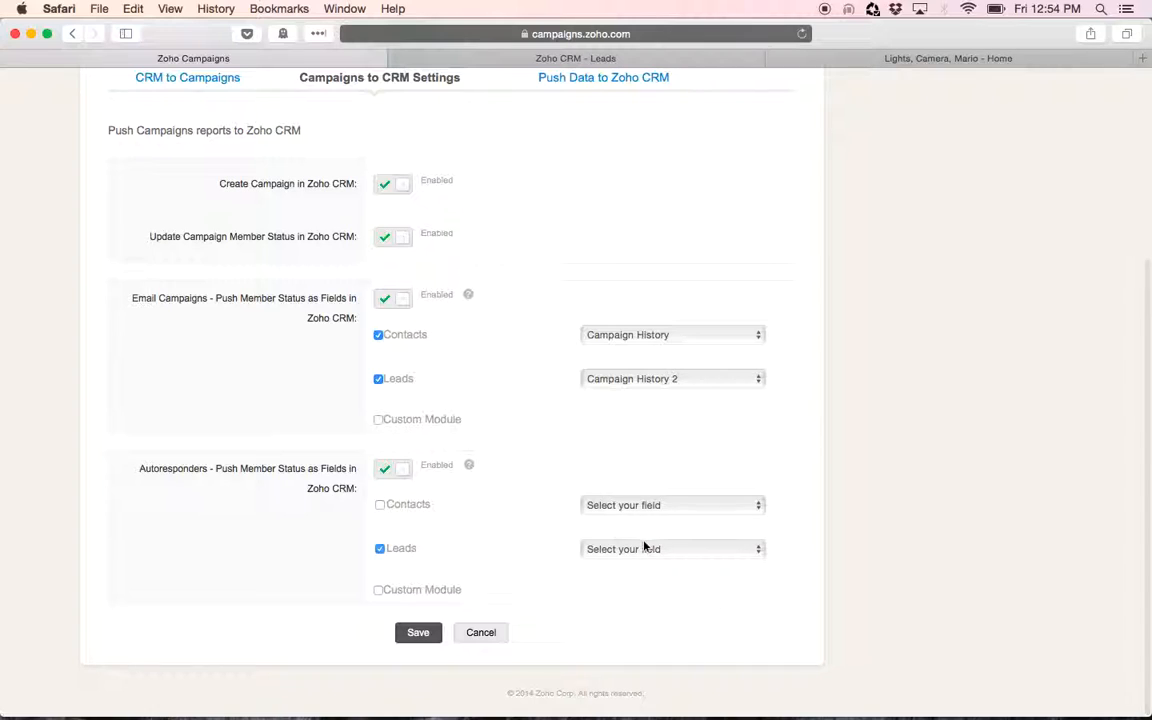
{"action": "left_click", "coordinate": [643, 549]}
{"action": "left_click", "coordinate": [646, 566]}
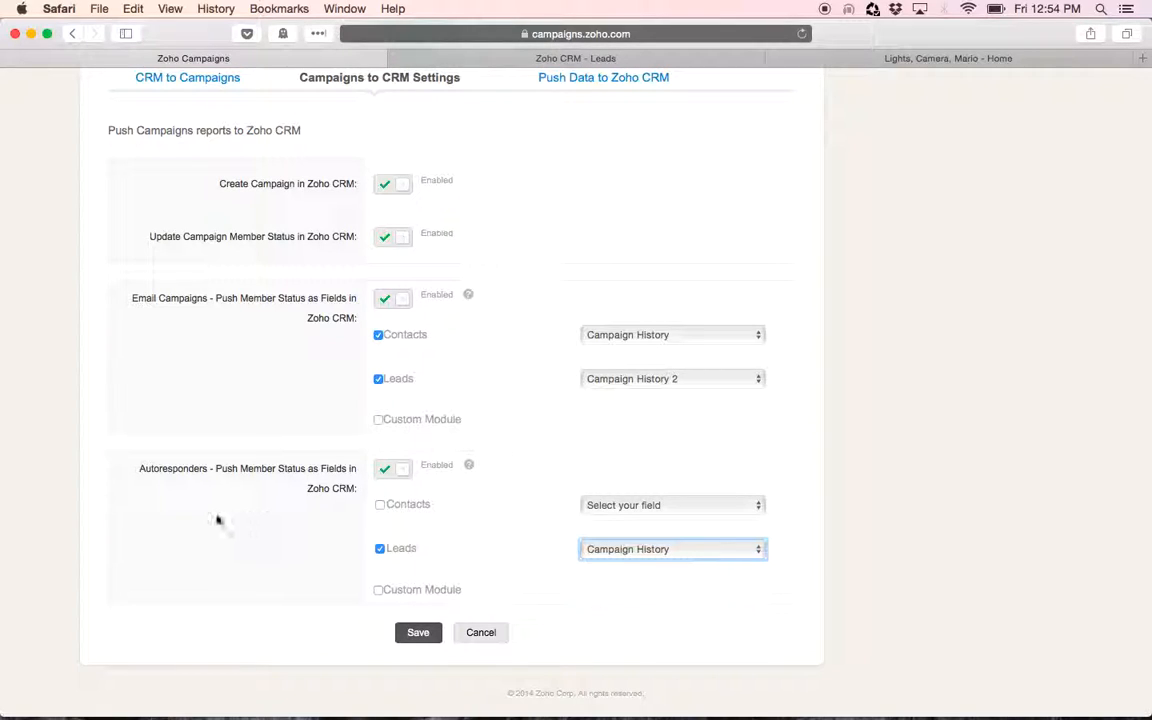
{"action": "scroll", "coordinate": [279, 457], "scroll_direction": "up", "scroll_amount": 3}
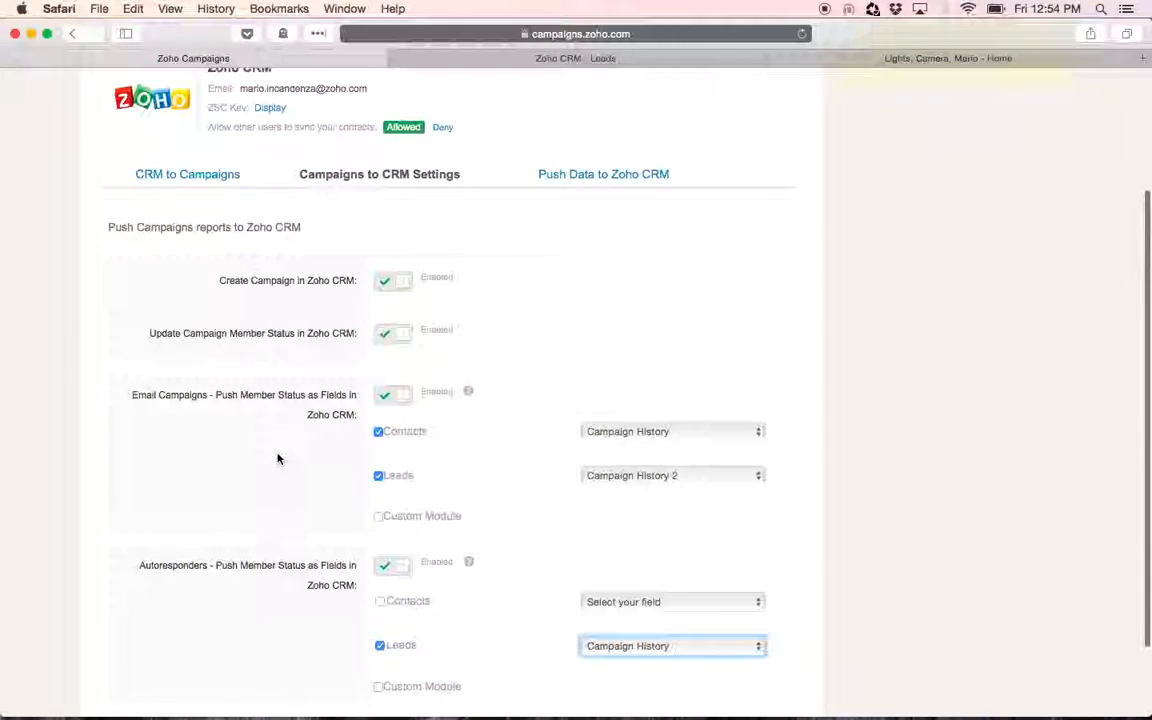
{"action": "scroll", "coordinate": [279, 457], "scroll_direction": "down", "scroll_amount": 2}
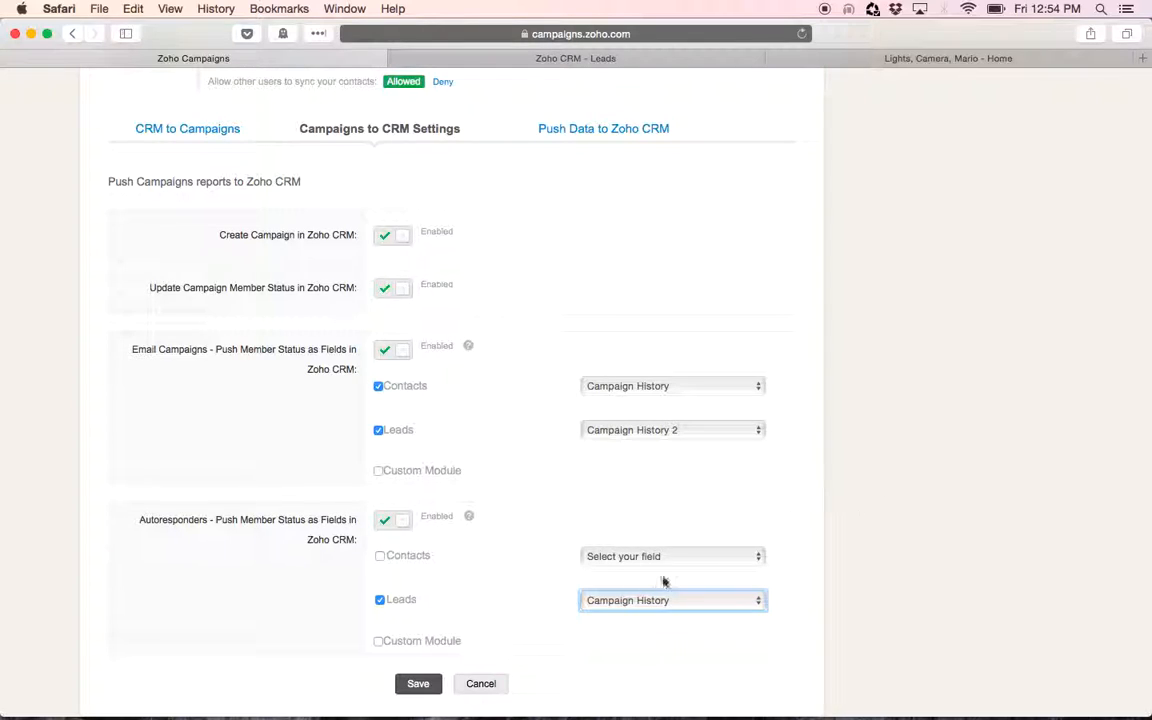
{"action": "left_click", "coordinate": [419, 686]}
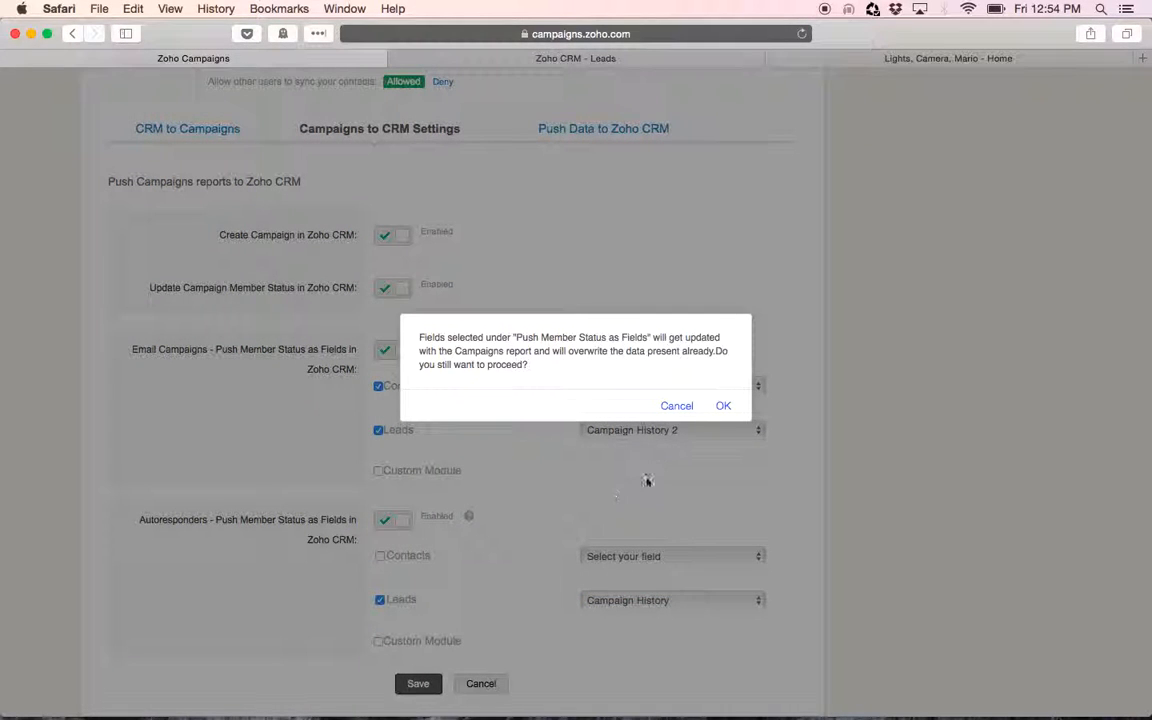
{"action": "left_click", "coordinate": [723, 406]}
Open the Sync Contacts overview and review the configured syncs
{"action": "scroll", "coordinate": [873, 305], "scroll_direction": "up", "scroll_amount": 5}
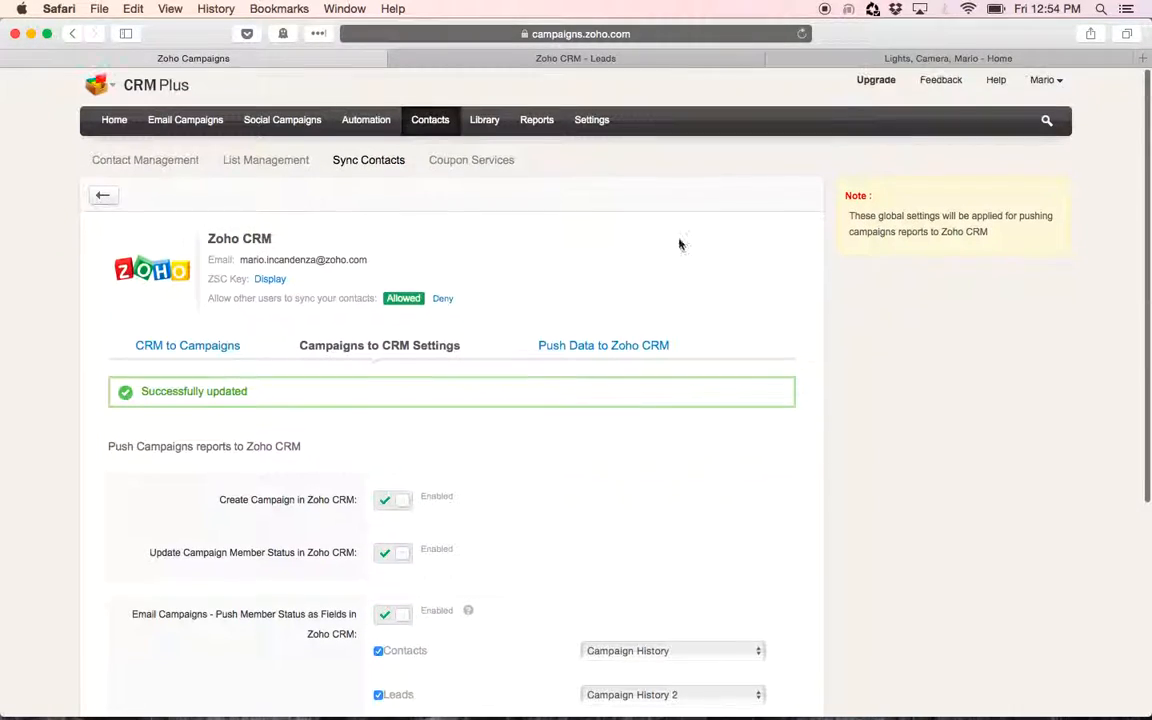
{"action": "left_click", "coordinate": [358, 158]}
{"action": "scroll", "coordinate": [378, 400], "scroll_direction": "down", "scroll_amount": 3}
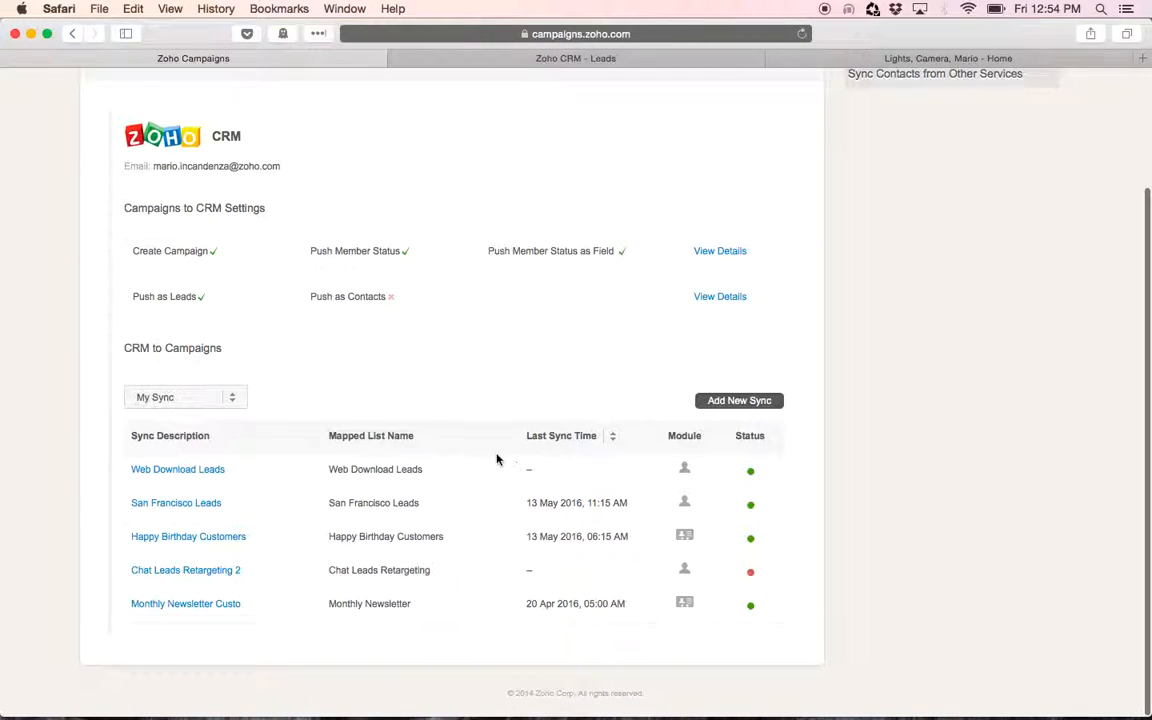
{"action": "scroll", "coordinate": [513, 421], "scroll_direction": "up", "scroll_amount": 3}
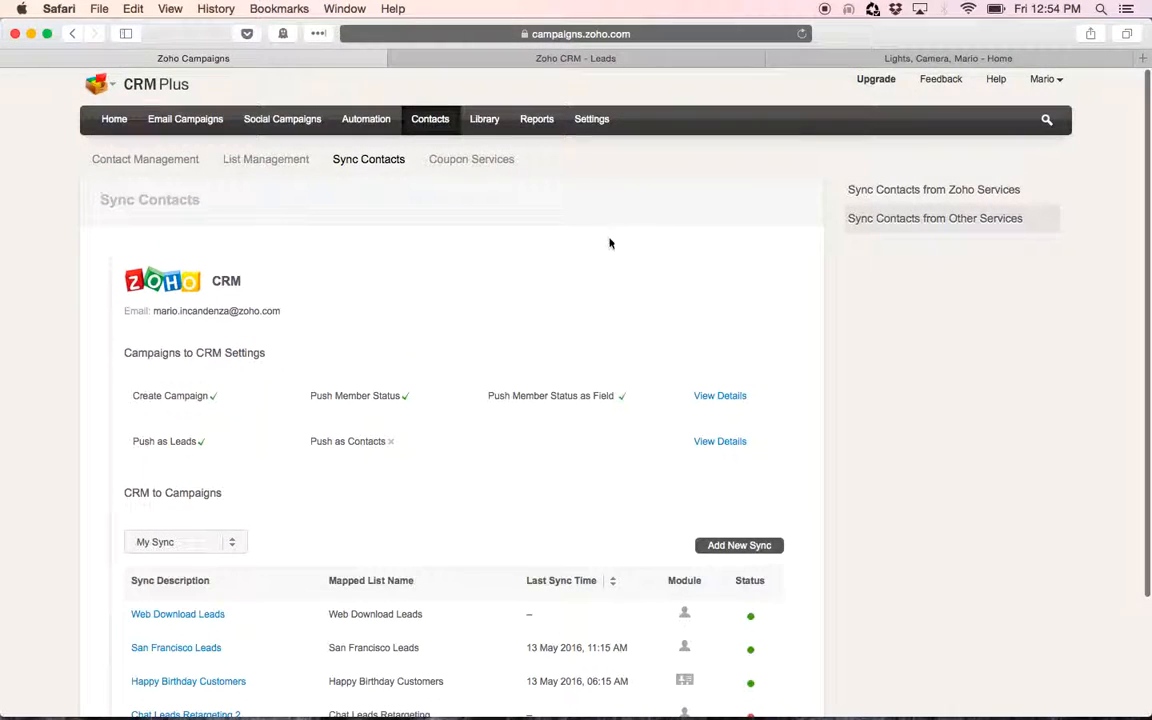
Create a Closed Group autoresponder named Web Download Drip using the Web Download Leads mailing list
{"action": "left_click", "coordinate": [366, 119]}
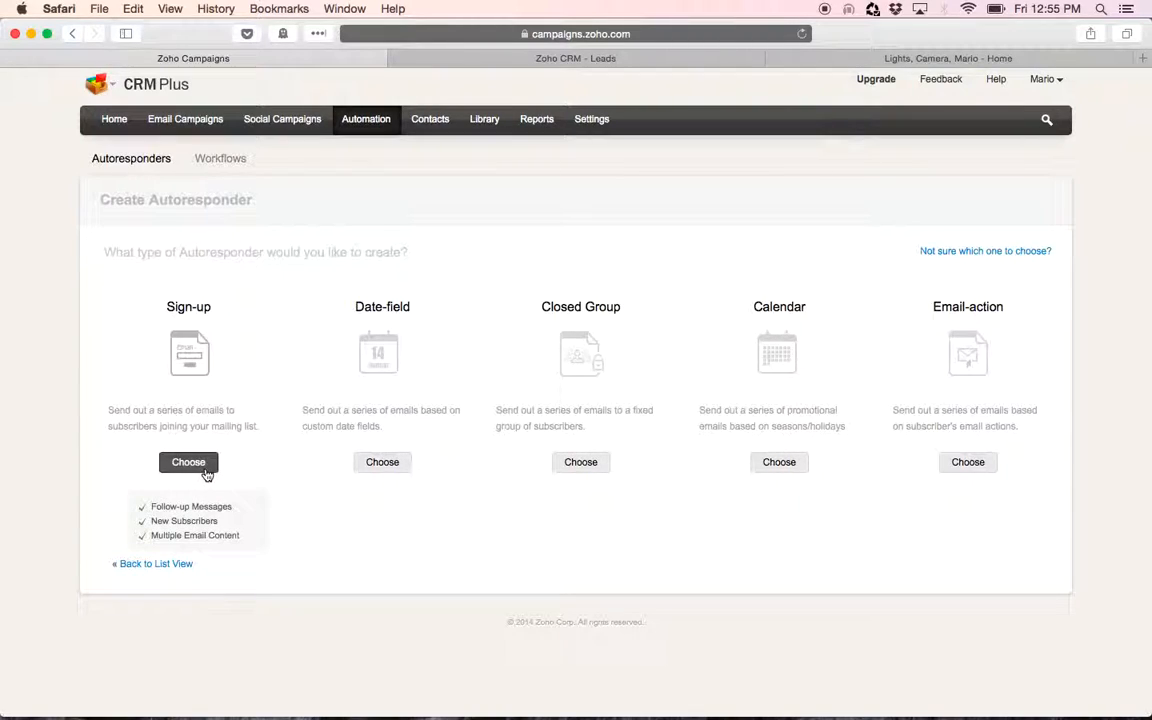
{"action": "left_click", "coordinate": [566, 465]}
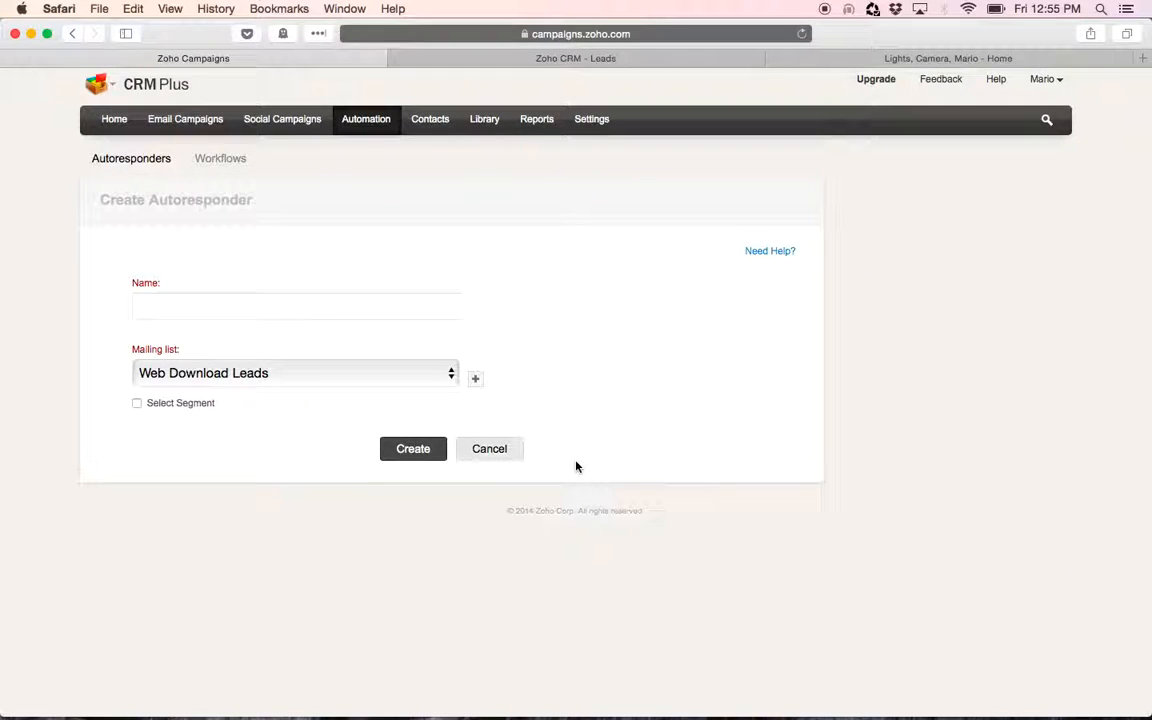
{"action": "left_click", "coordinate": [220, 296]}
{"action": "type", "text": "We "}
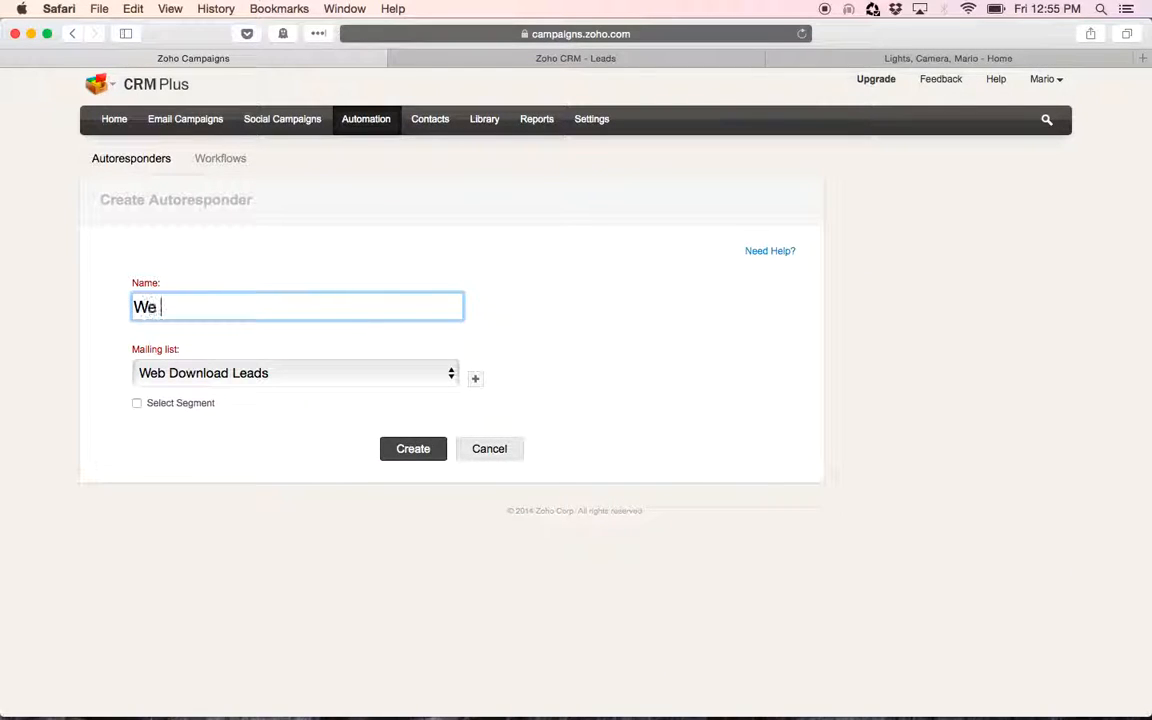
{"action": "type", "text": "Fb Forms"}
{"action": "key", "text": "BackSpace"}
{"action": "key", "text": "BackSpace"}
{"action": "type", "text": "Dlow"}
{"action": "key", "text": "BackSpace"}
{"action": "key", "text": "BackSpace"}
{"action": "key", "text": "BackSpace"}
{"action": "type", "text": "ownloads"}
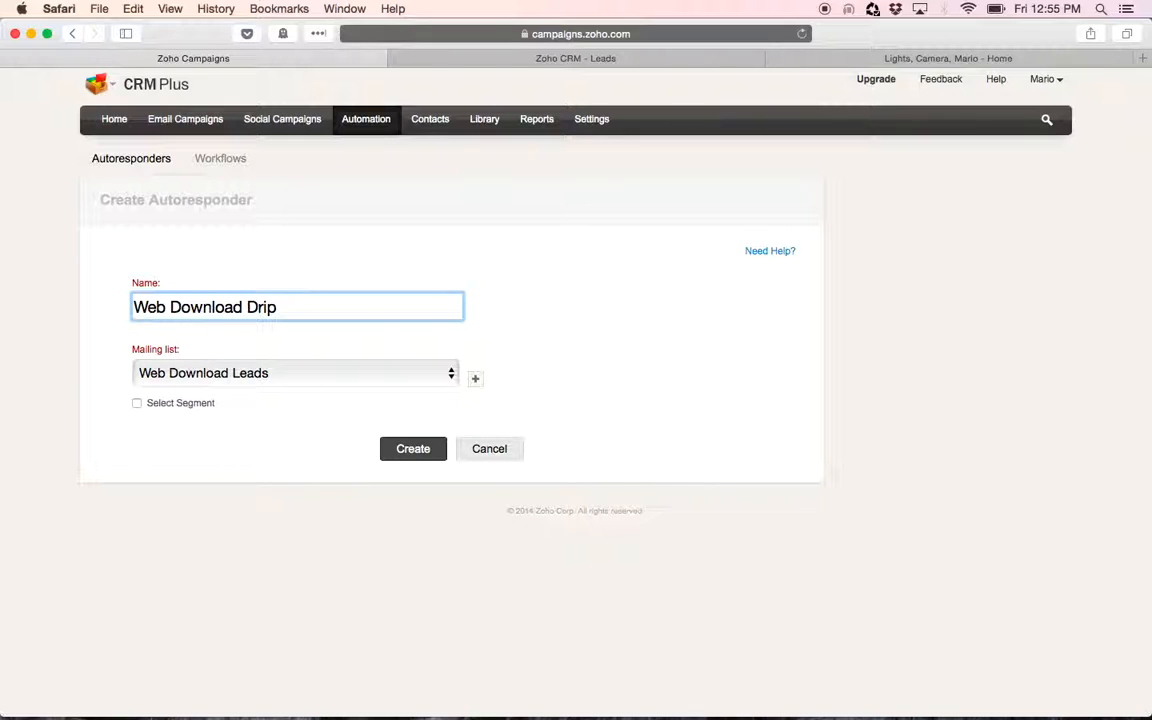
{"action": "left_click", "coordinate": [280, 372]}
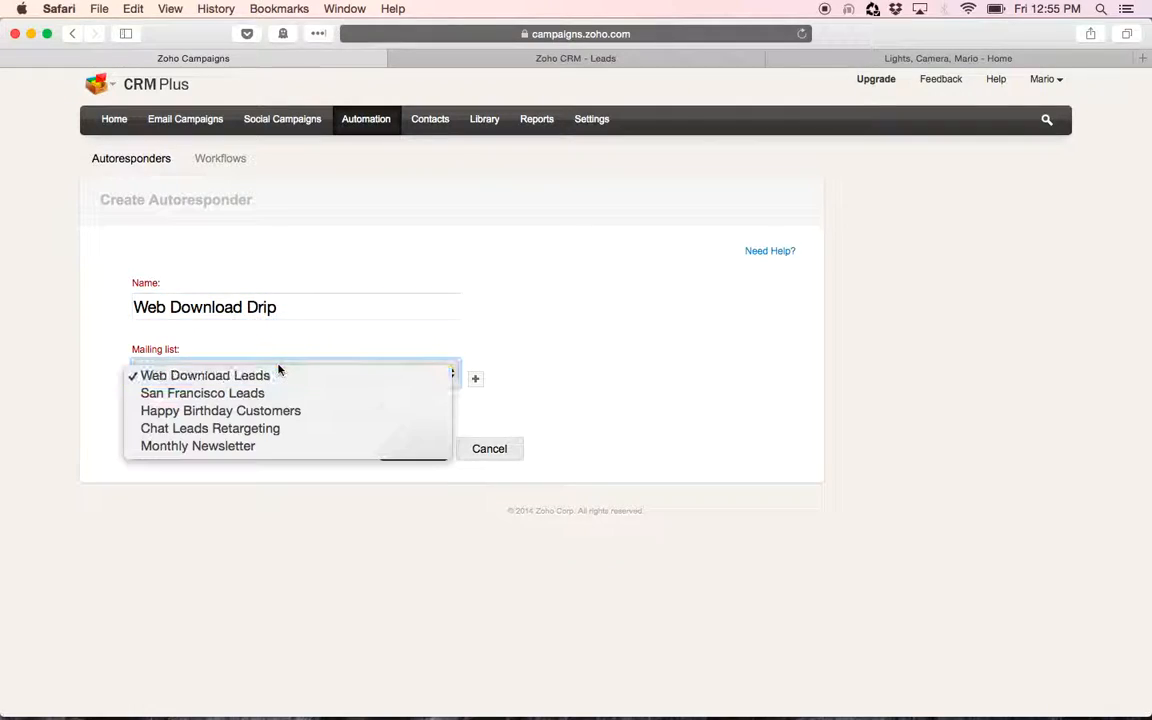
{"action": "left_click", "coordinate": [271, 376]}
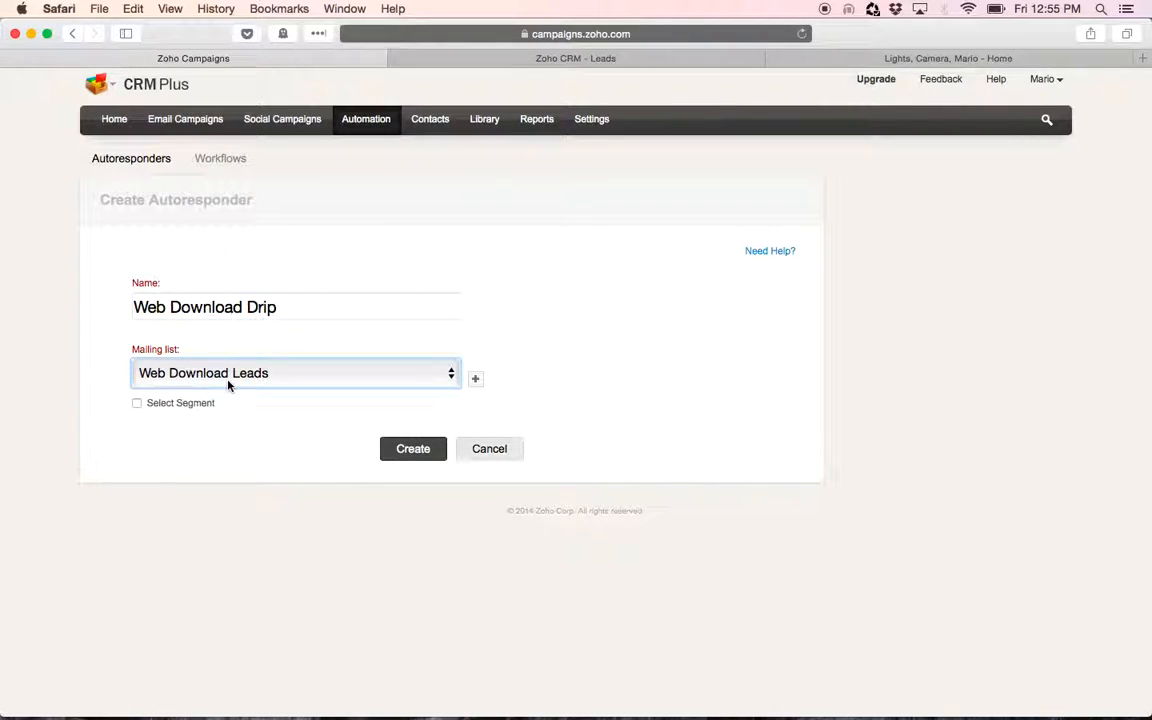
{"action": "left_click", "coordinate": [406, 452]}
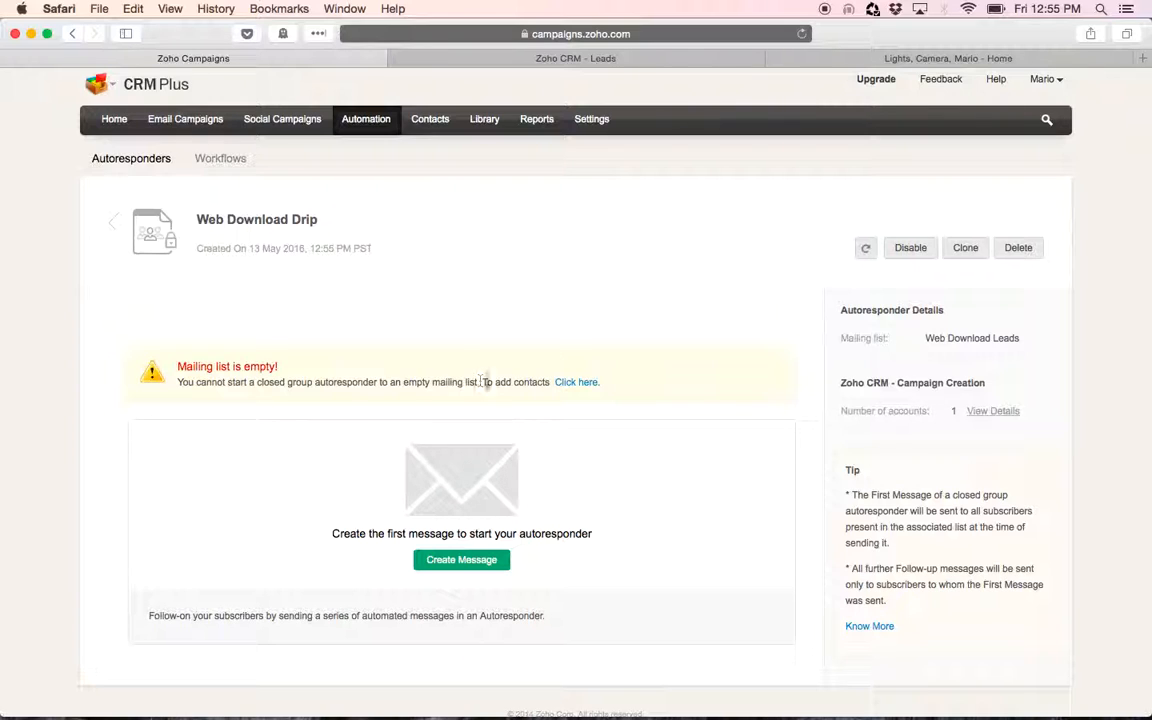
Create the first message with content name and subject Email 1, enter the sender name, and continue
{"action": "scroll", "coordinate": [599, 401], "scroll_direction": "down", "scroll_amount": 2}
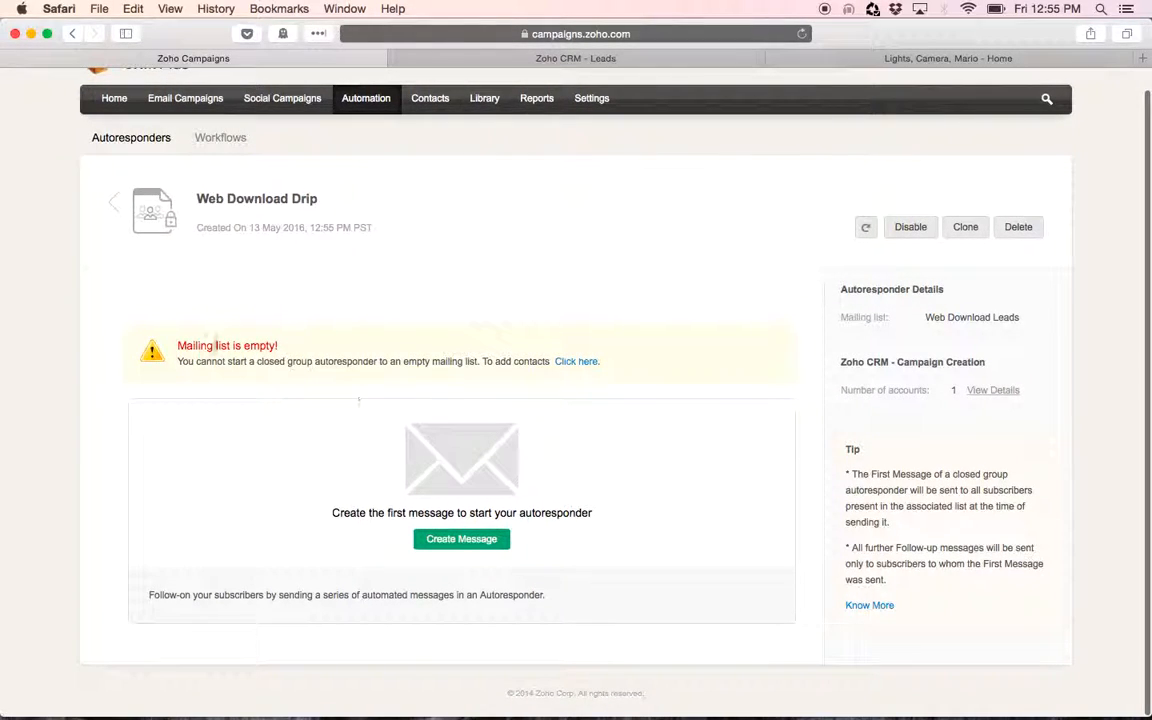
{"action": "left_click", "coordinate": [463, 541]}
{"action": "scroll", "coordinate": [645, 424], "scroll_direction": "down", "scroll_amount": 4}
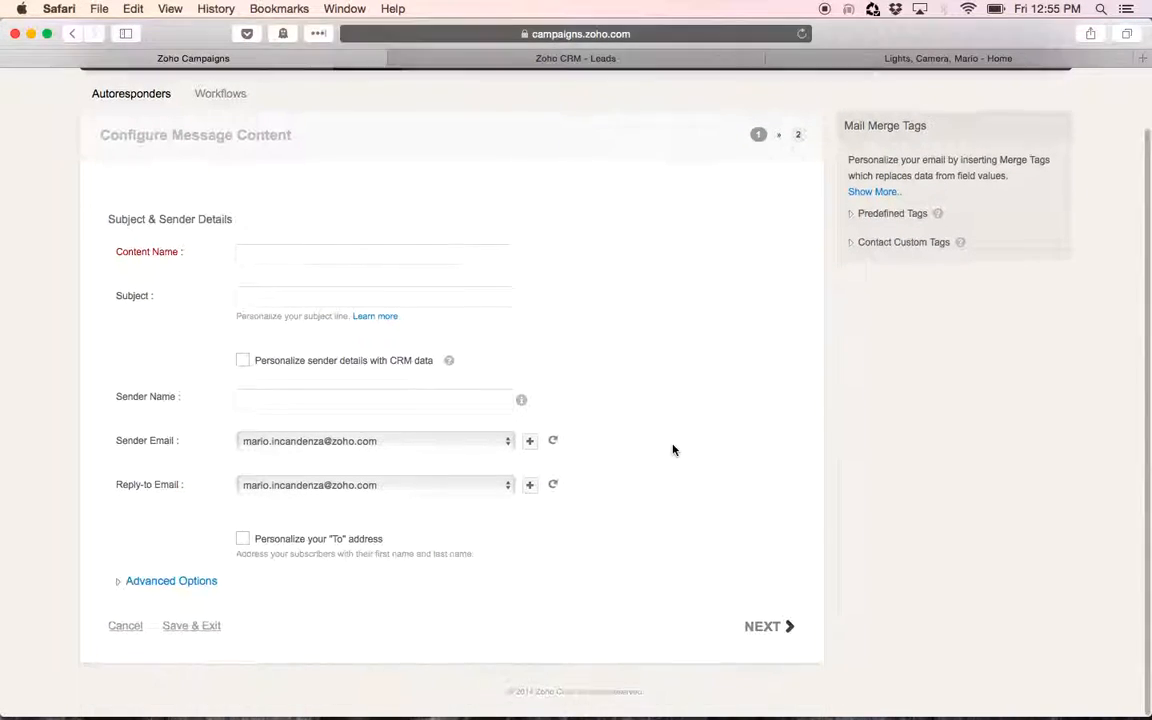
{"action": "left_click", "coordinate": [353, 253]}
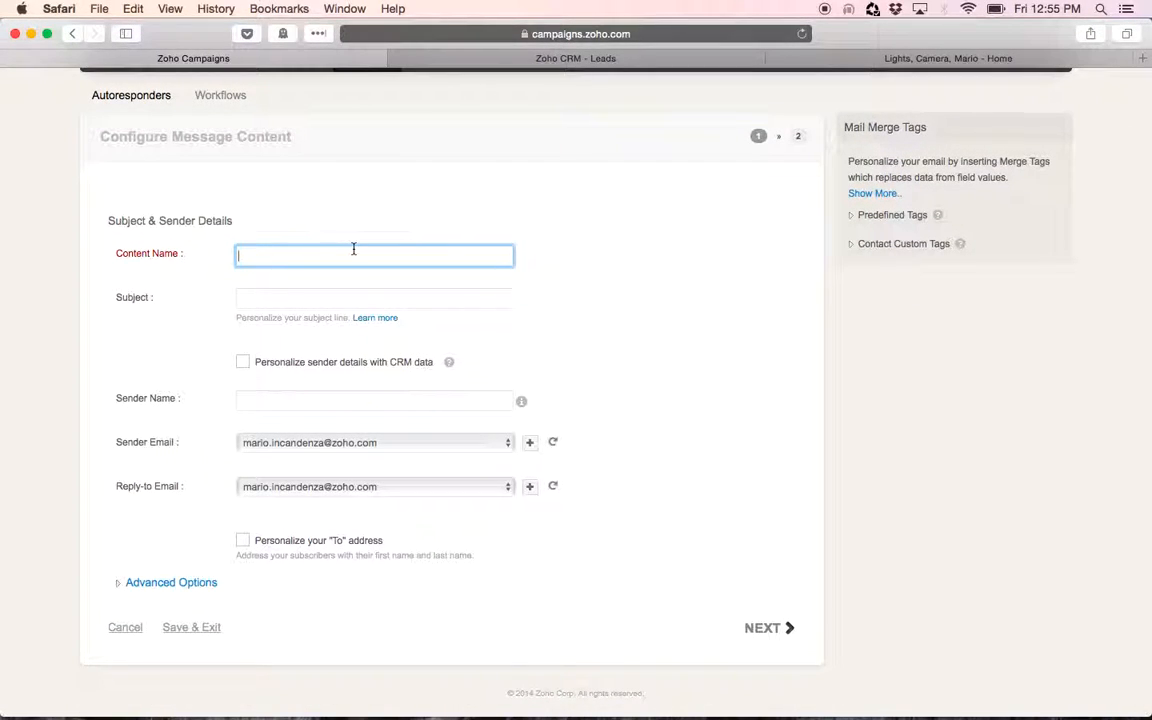
{"action": "type", "text": "Email 1"}
{"action": "key", "text": "Tab"}
{"action": "type", "text": "Email"}
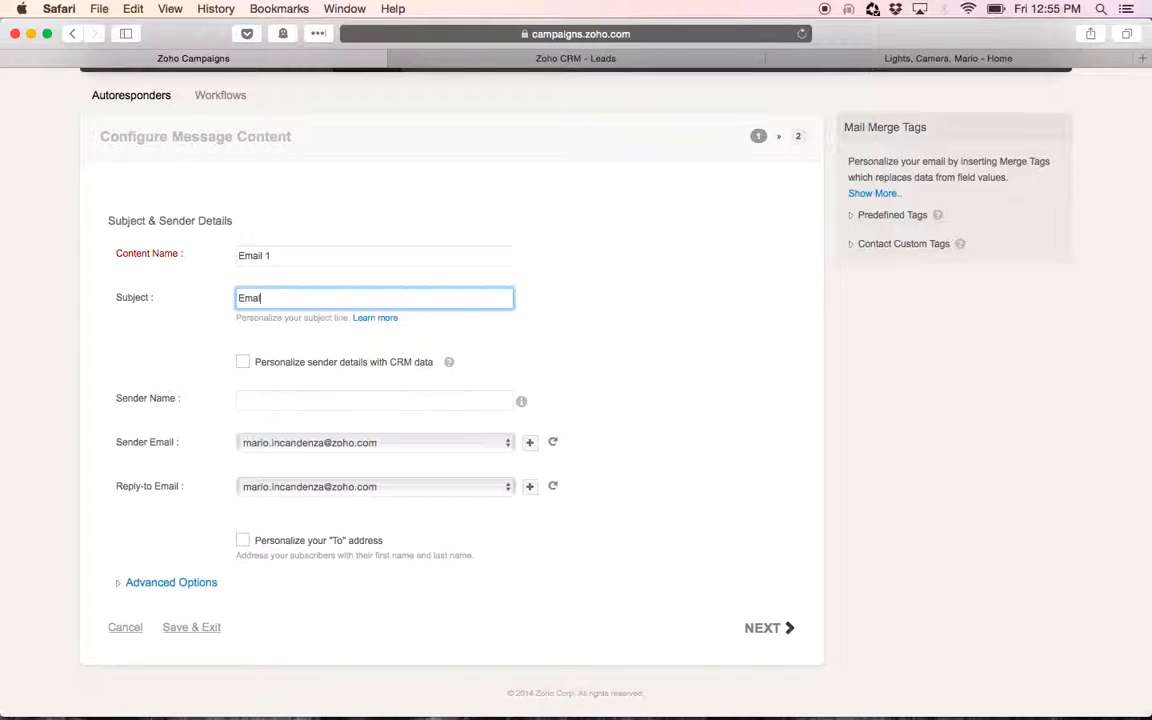
{"action": "left_click", "coordinate": [318, 400]}
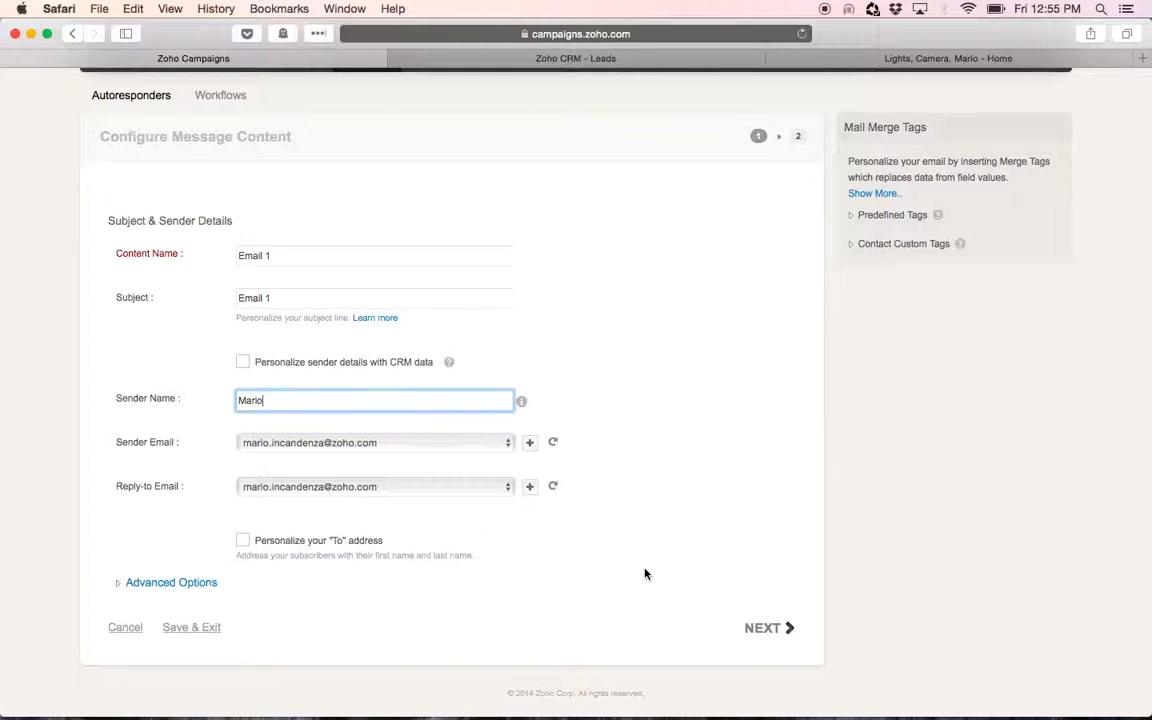
{"action": "left_click", "coordinate": [760, 627]}
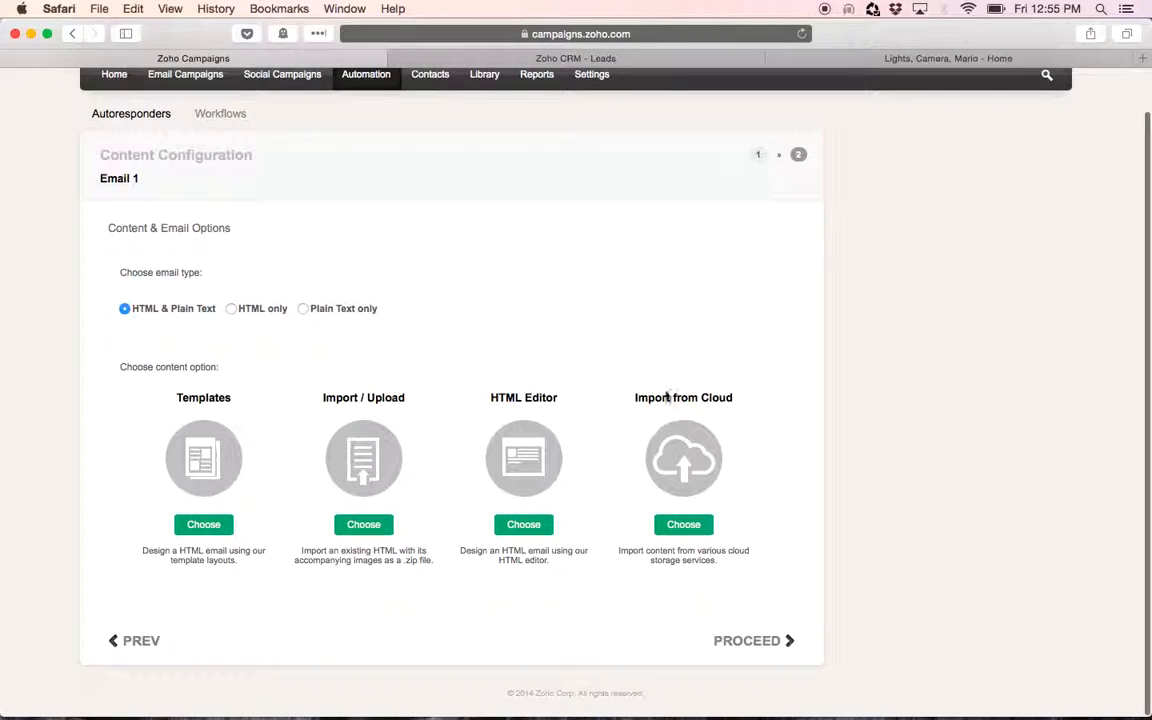
Build Email 1 from the Designed template NewYear-14 and save and close it
{"action": "left_click", "coordinate": [208, 532]}
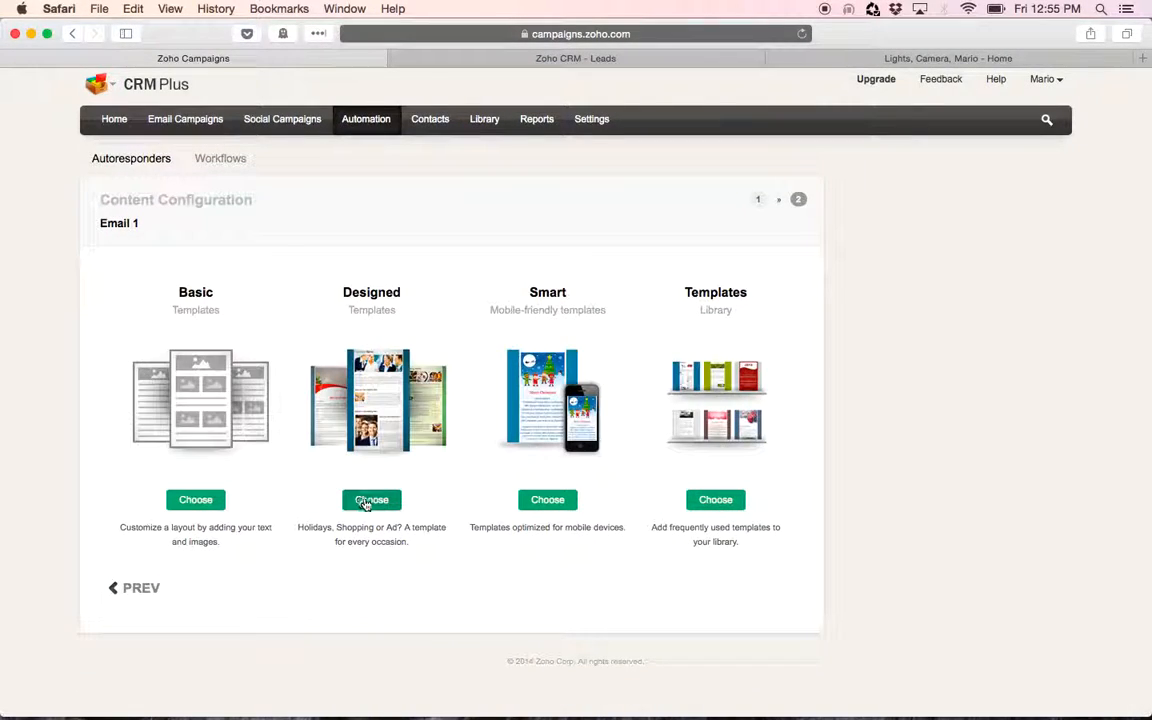
{"action": "left_click", "coordinate": [368, 500]}
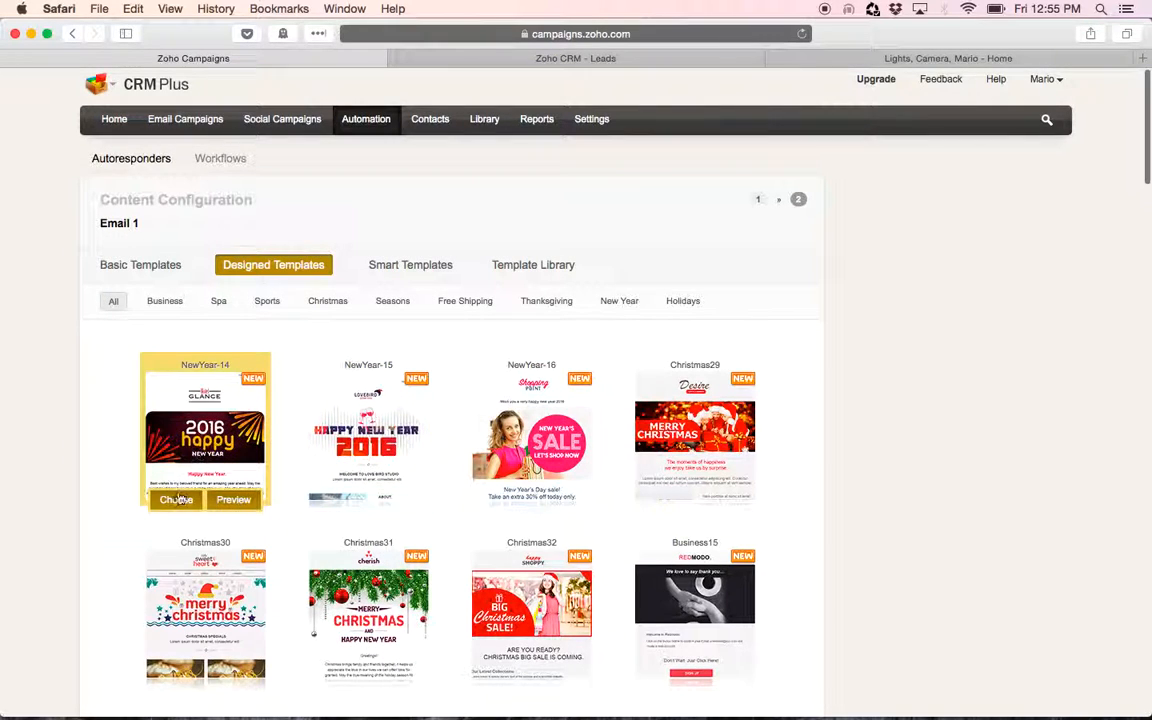
{"action": "left_click", "coordinate": [176, 500]}
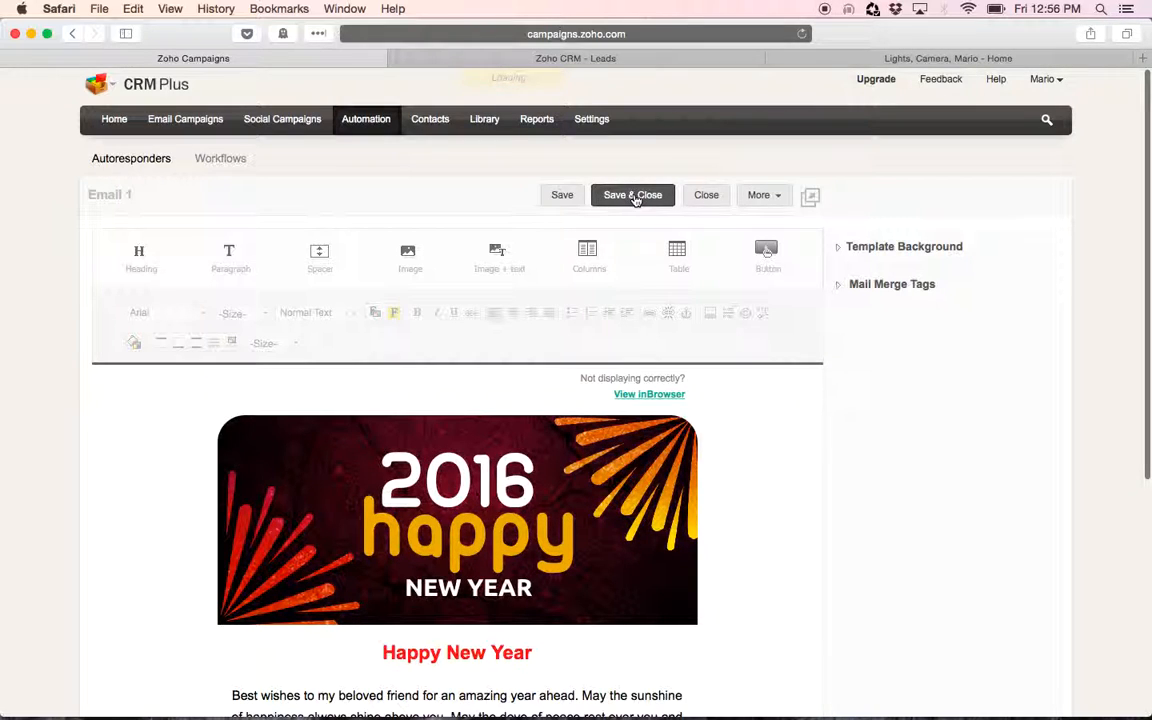
{"action": "left_click", "coordinate": [633, 197]}
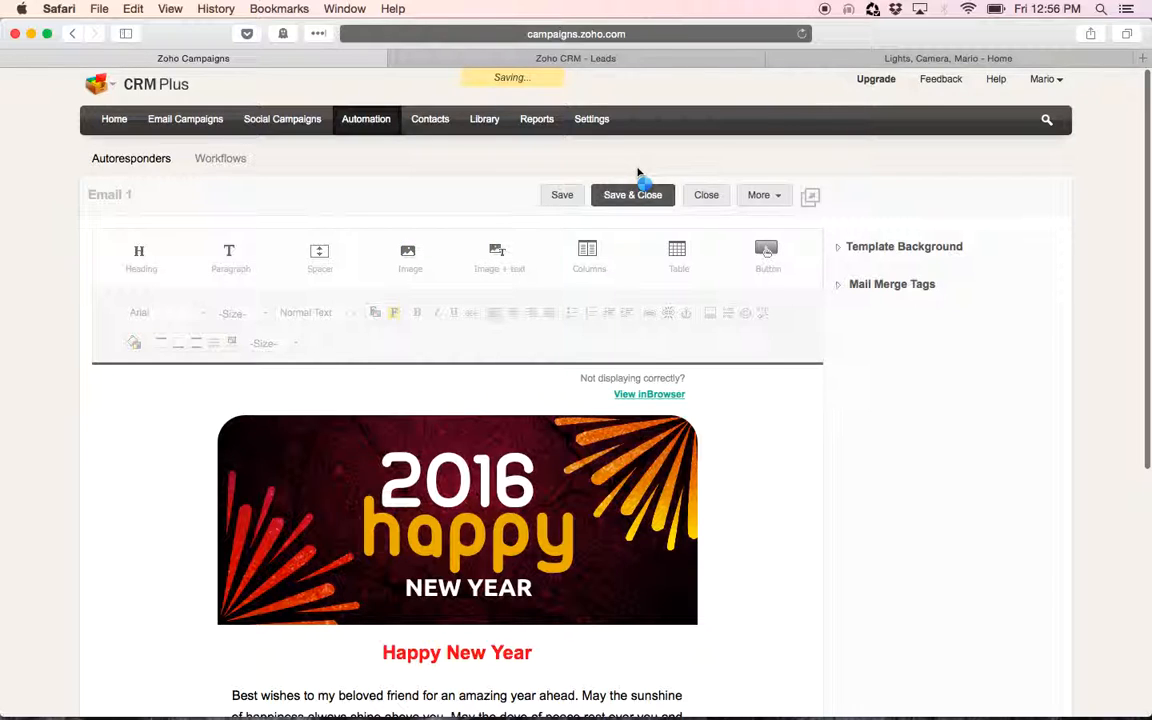
Send the Email 1 first message for review
{"action": "scroll", "coordinate": [647, 170], "scroll_direction": "down", "scroll_amount": 3}
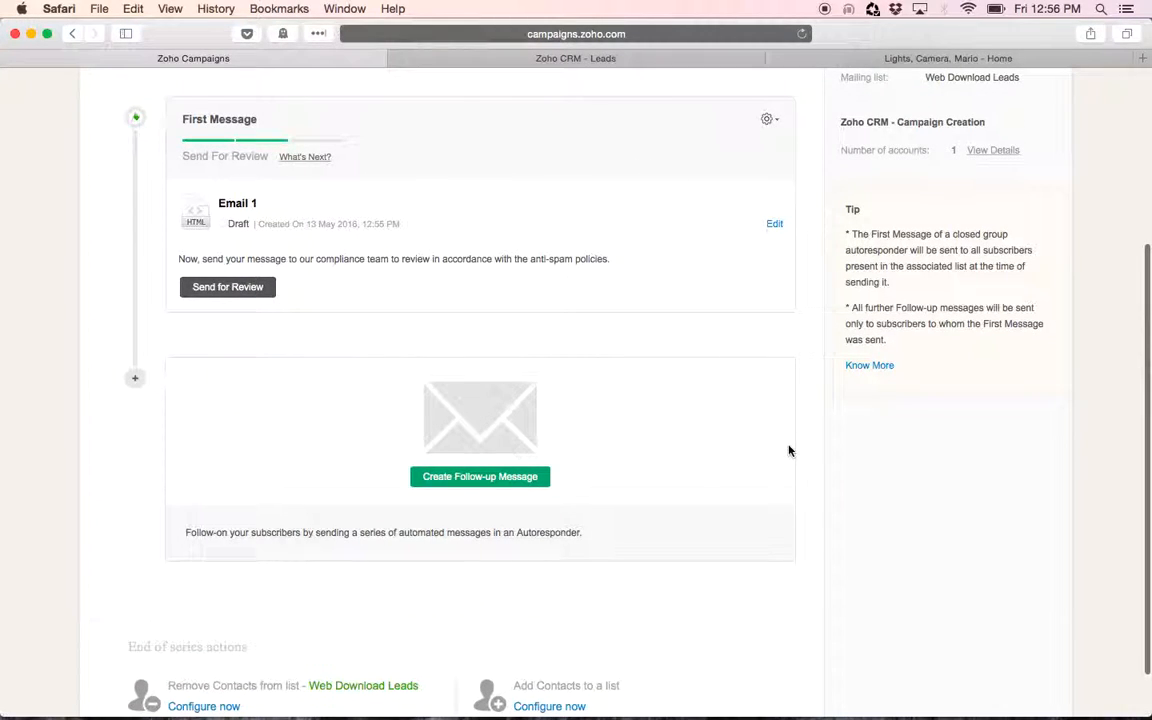
{"action": "scroll", "coordinate": [788, 451], "scroll_direction": "up", "scroll_amount": 1}
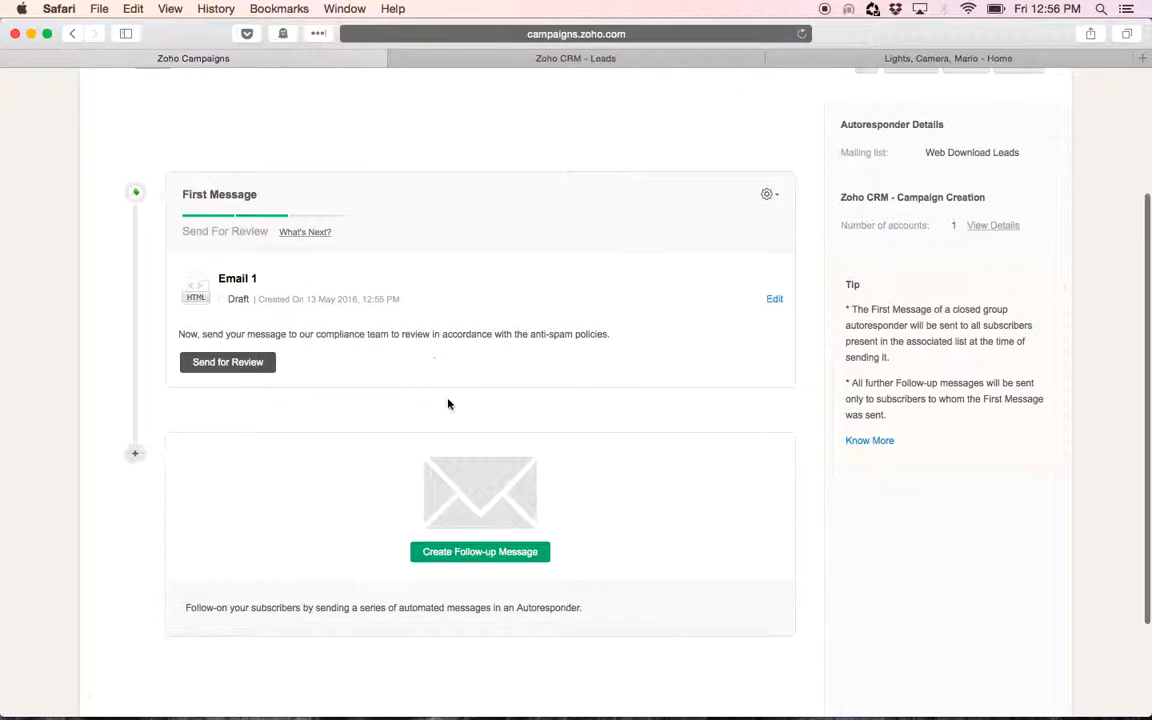
{"action": "scroll", "coordinate": [447, 404], "scroll_direction": "down", "scroll_amount": 3}
{"action": "scroll", "coordinate": [448, 404], "scroll_direction": "up", "scroll_amount": 2}
{"action": "scroll", "coordinate": [448, 404], "scroll_direction": "down", "scroll_amount": 2}
{"action": "scroll", "coordinate": [442, 386], "scroll_direction": "up", "scroll_amount": 3}
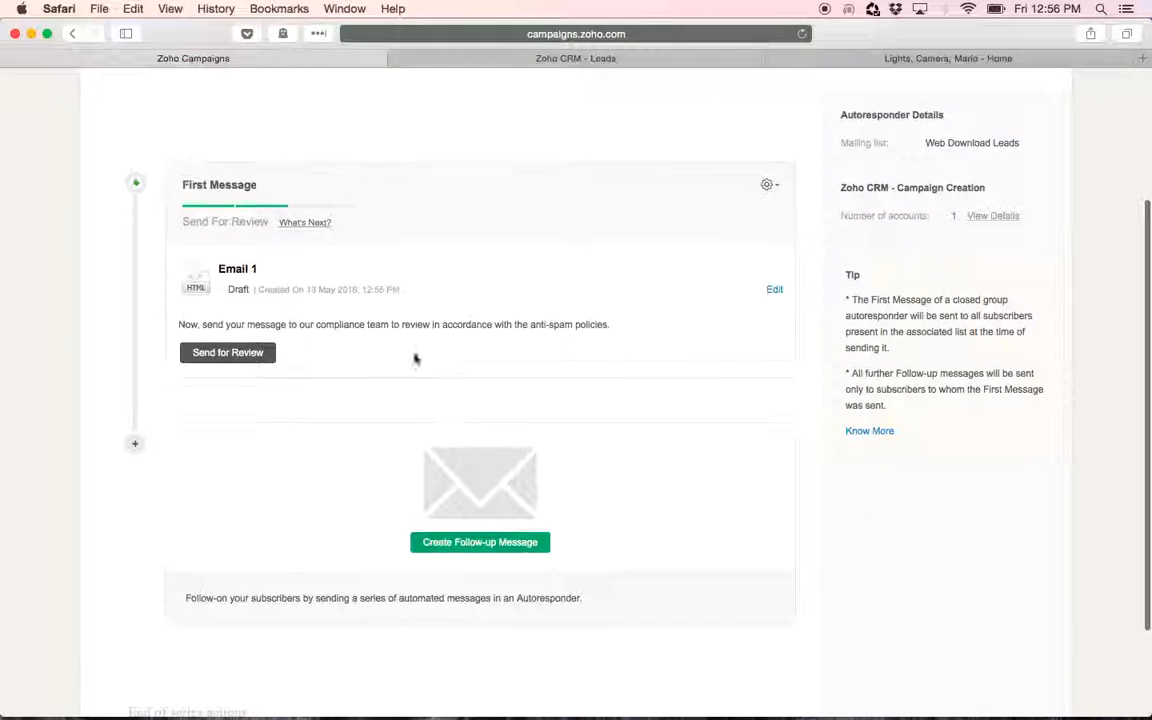
{"action": "left_click", "coordinate": [238, 355]}
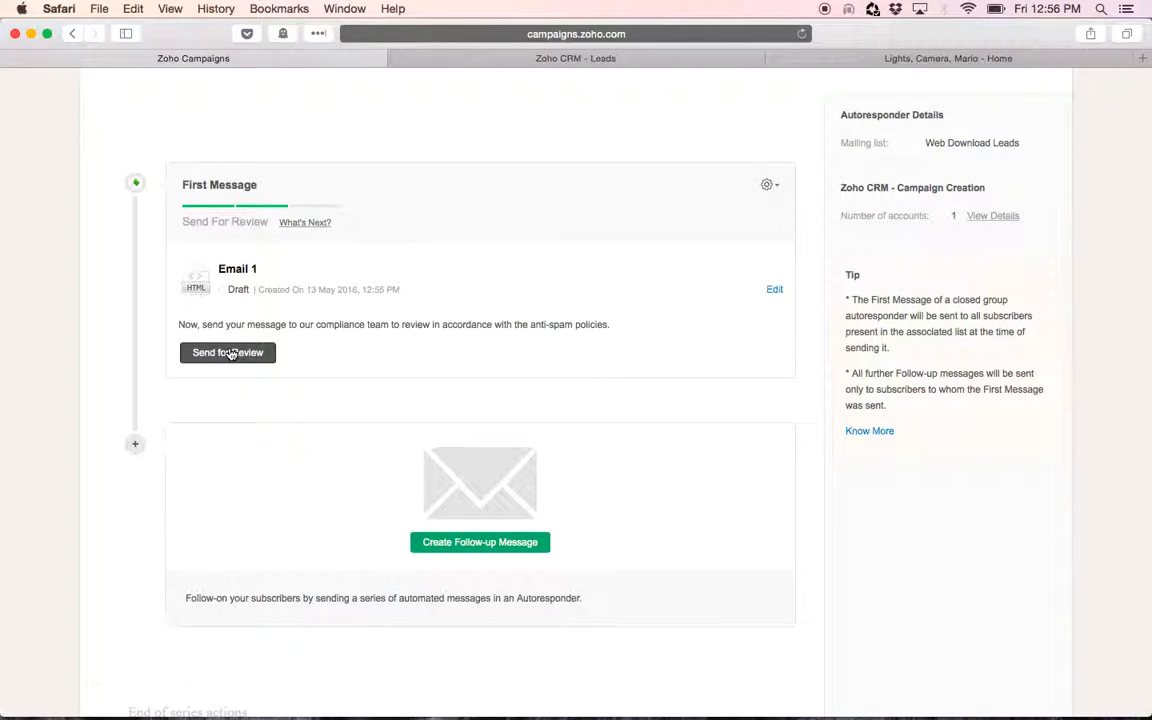
Create a follow-up message with content name Email 2, enter the sender name, and continue to content configuration
{"action": "scroll", "coordinate": [663, 499], "scroll_direction": "down", "scroll_amount": 2}
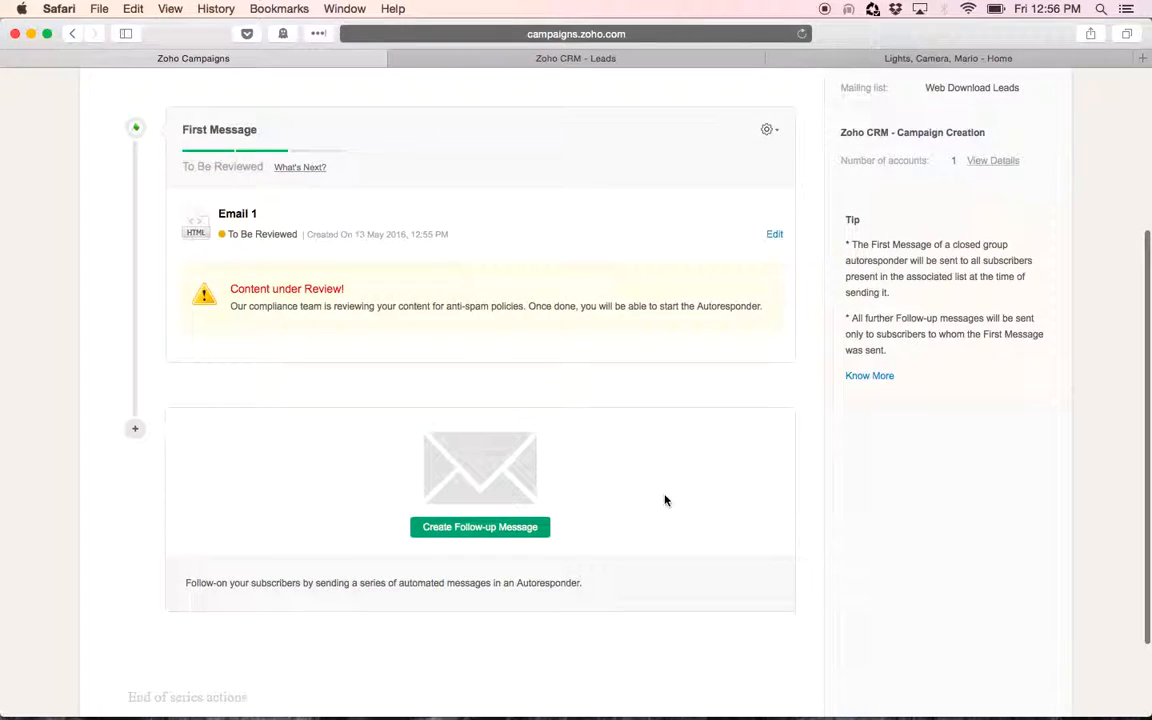
{"action": "scroll", "coordinate": [663, 499], "scroll_direction": "up", "scroll_amount": 2}
{"action": "scroll", "coordinate": [663, 499], "scroll_direction": "down", "scroll_amount": 2}
{"action": "scroll", "coordinate": [665, 500], "scroll_direction": "down", "scroll_amount": 1}
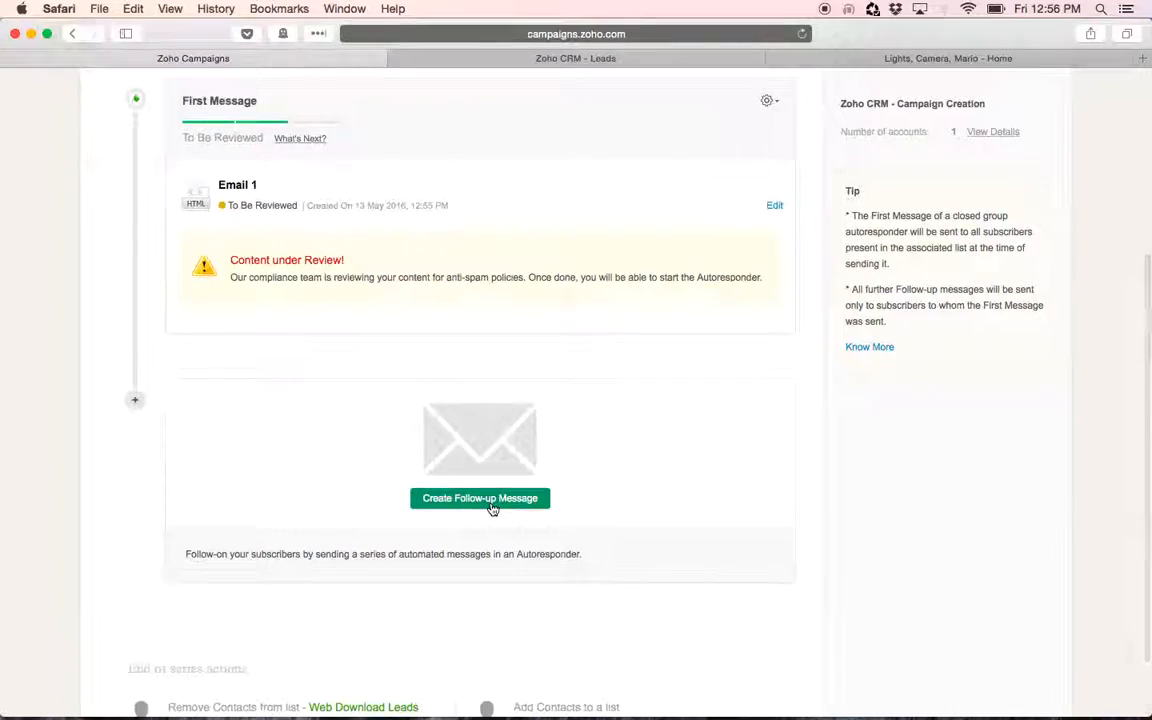
{"action": "left_click", "coordinate": [480, 498]}
{"action": "left_click", "coordinate": [281, 255]}
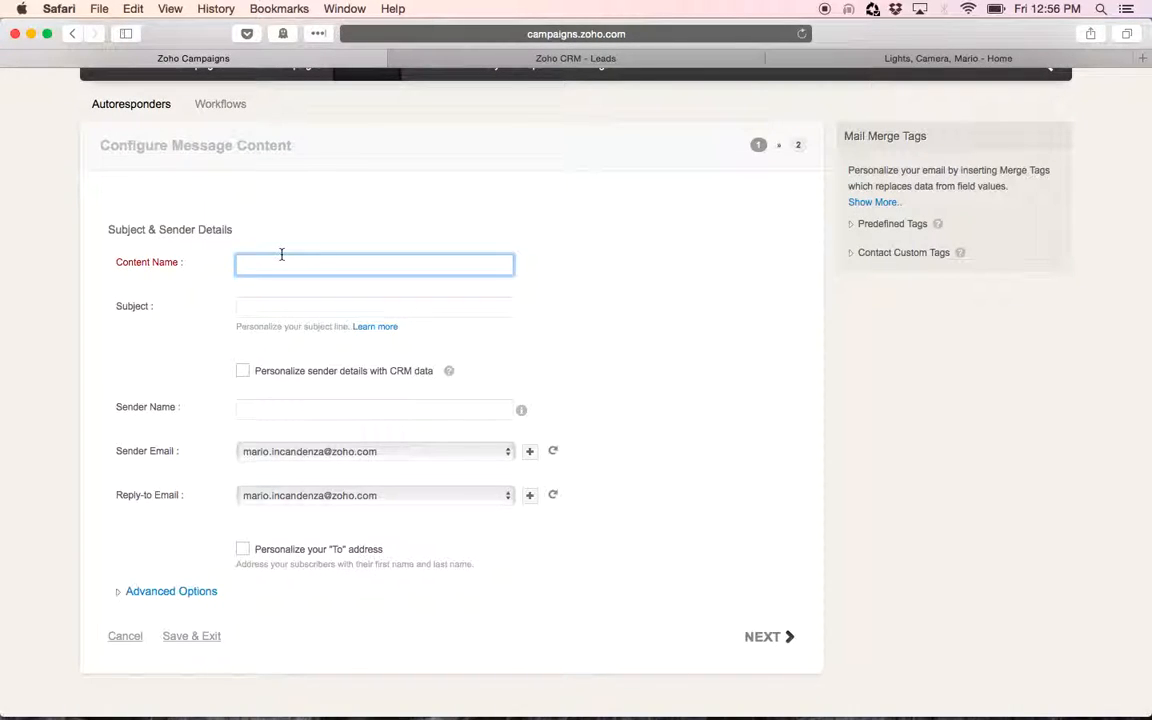
{"action": "left_click", "coordinate": [257, 308]}
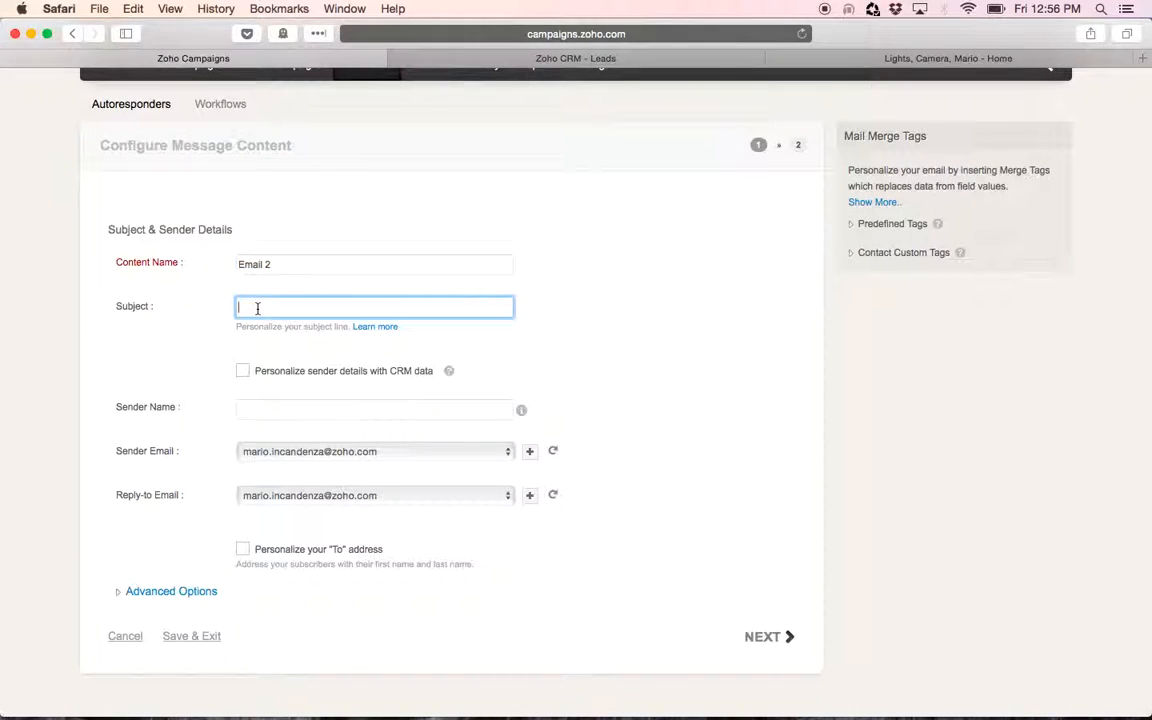
{"action": "left_click", "coordinate": [278, 409]}
{"action": "type", "text": "Mario"}
{"action": "left_click", "coordinate": [764, 637]}
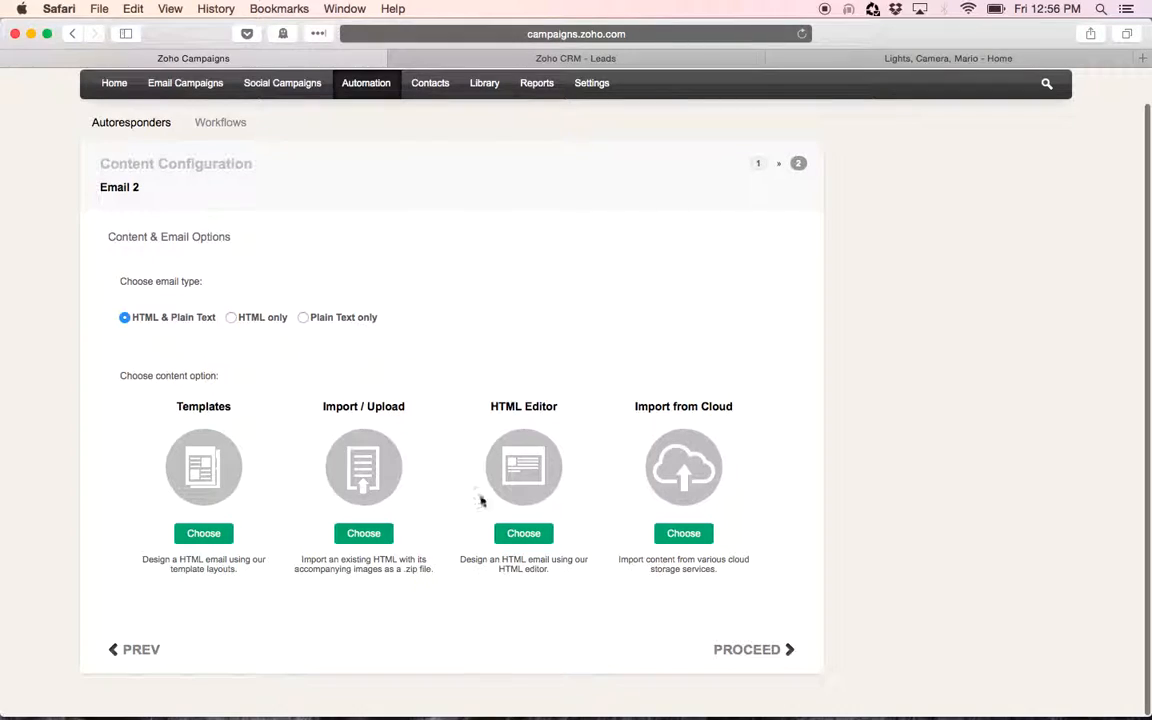
Build Email 2 from the Designed template NewYear-14 and save and close it
{"action": "left_click", "coordinate": [200, 532]}
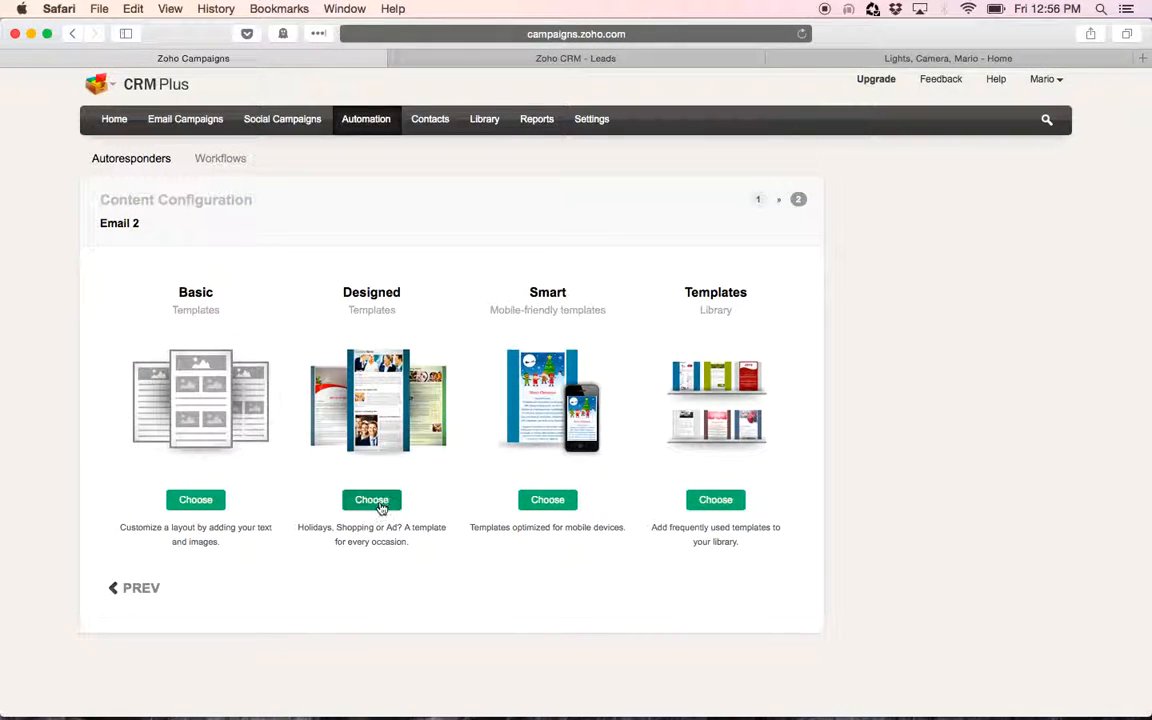
{"action": "left_click", "coordinate": [371, 500]}
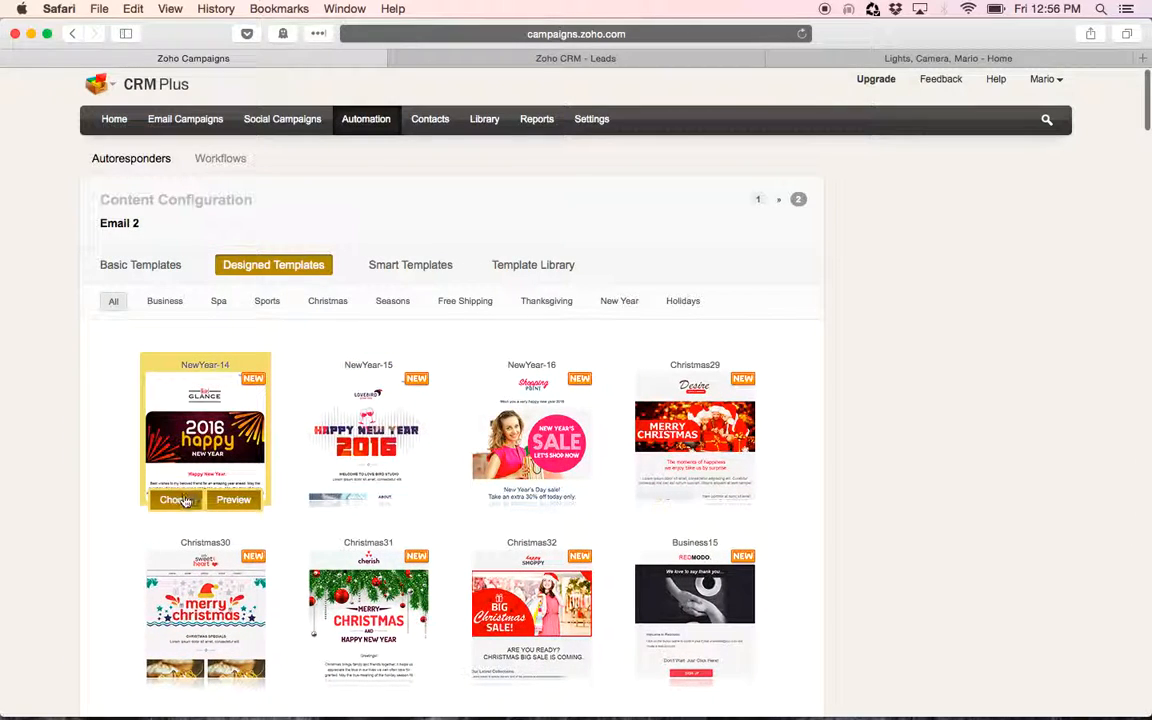
{"action": "left_click", "coordinate": [173, 502]}
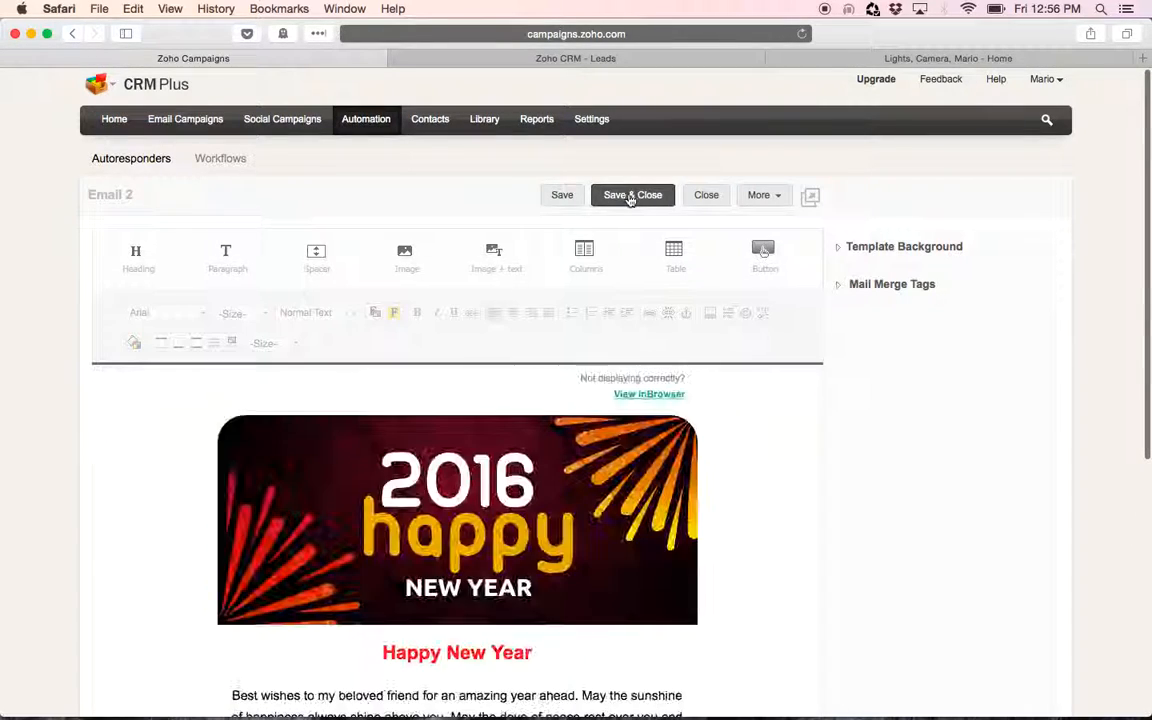
{"action": "left_click", "coordinate": [631, 196]}
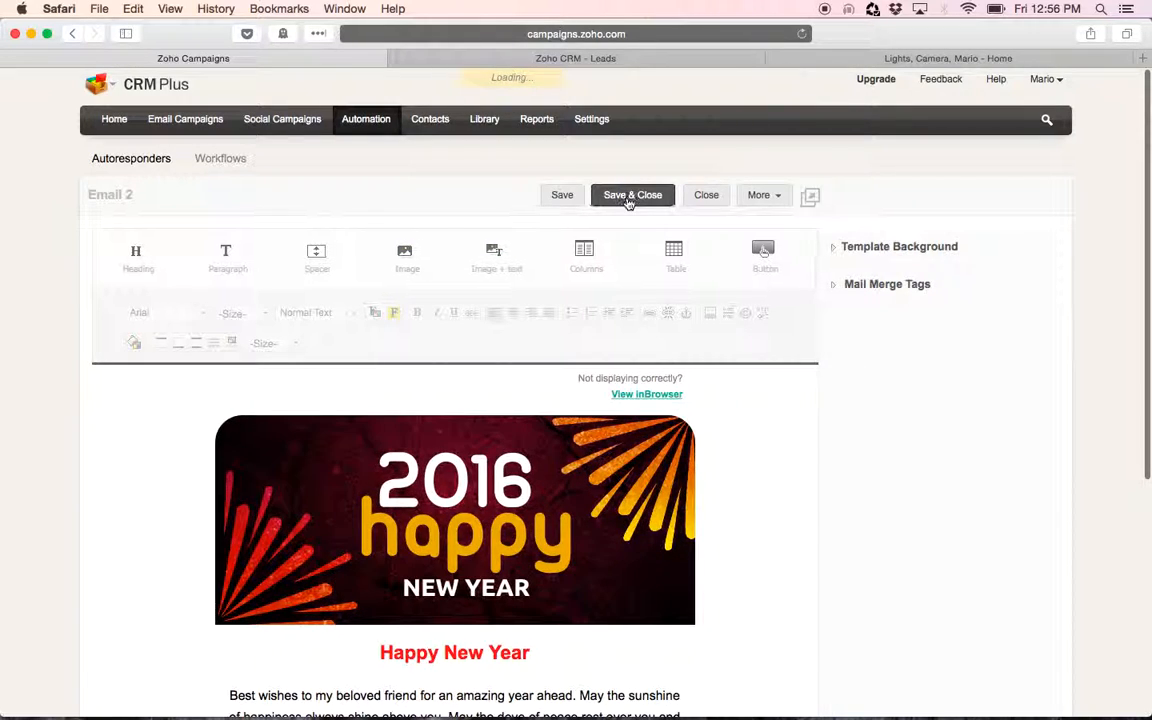
Send the Email 2 follow-up message for review
{"action": "scroll", "coordinate": [627, 203], "scroll_direction": "down", "scroll_amount": 10}
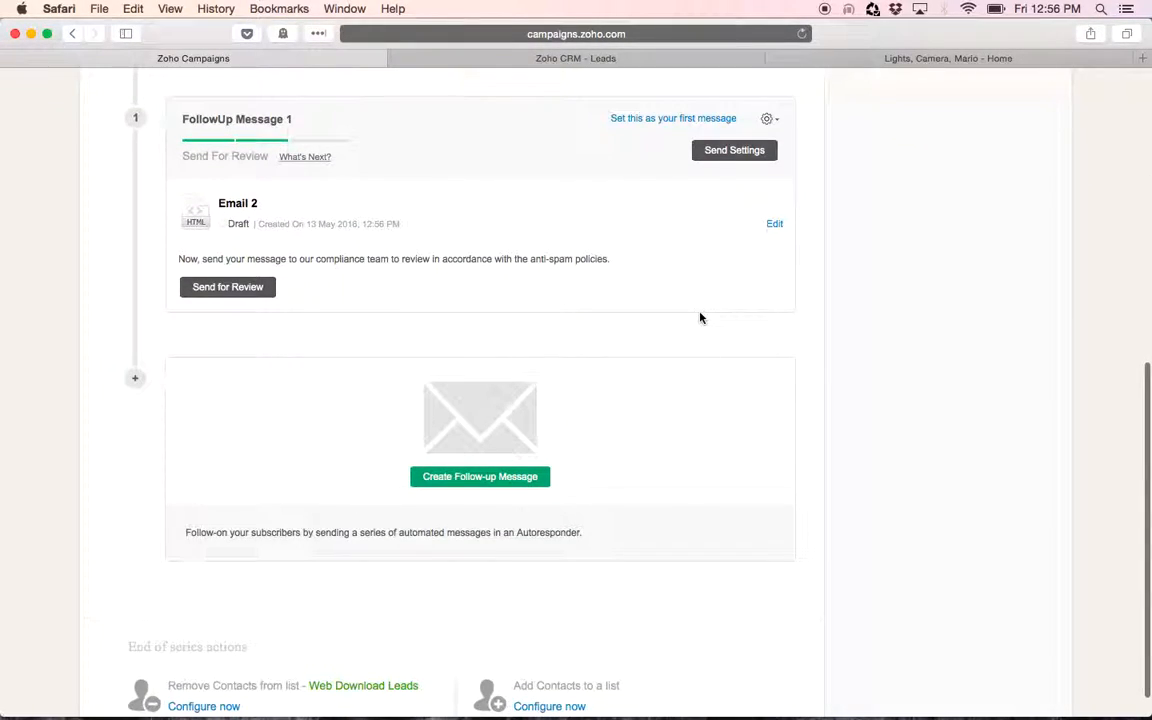
{"action": "scroll", "coordinate": [700, 318], "scroll_direction": "up", "scroll_amount": 4}
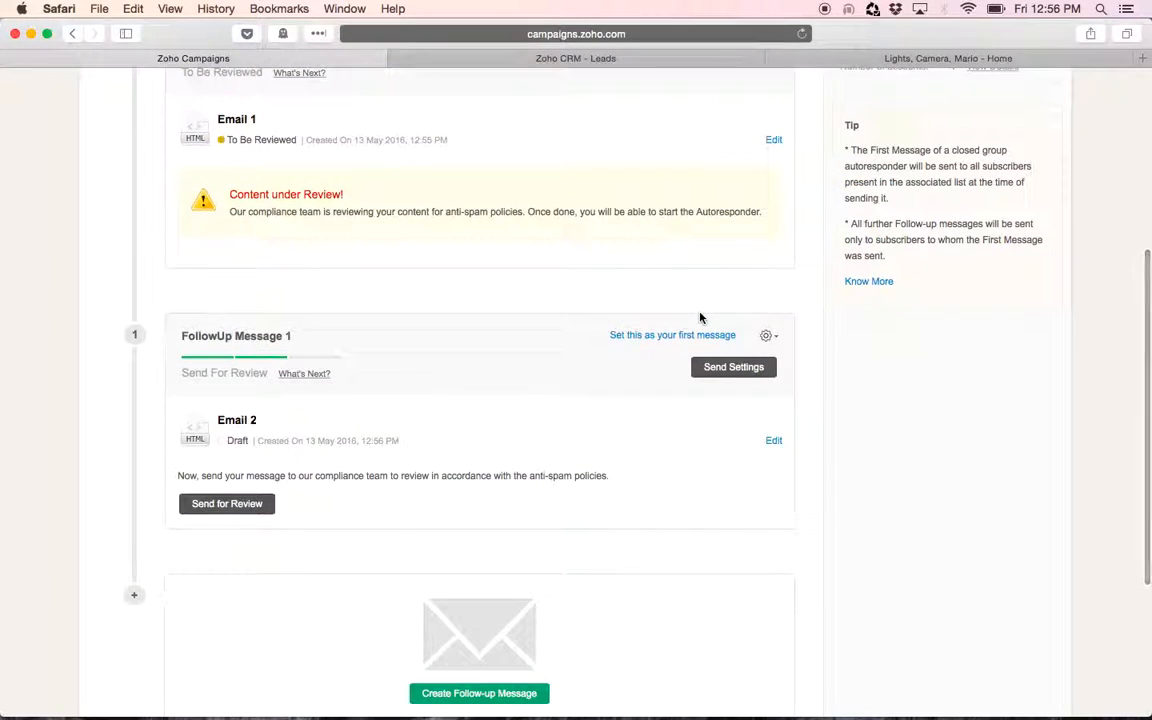
{"action": "left_click", "coordinate": [746, 378]}
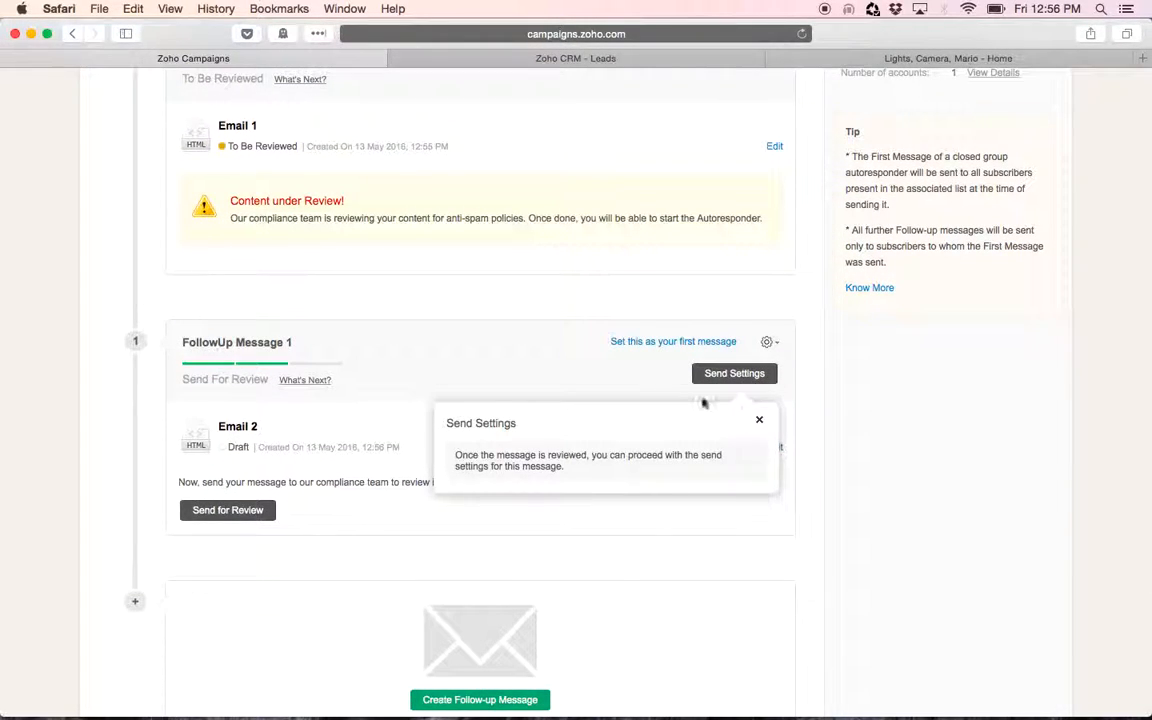
{"action": "left_click", "coordinate": [760, 421]}
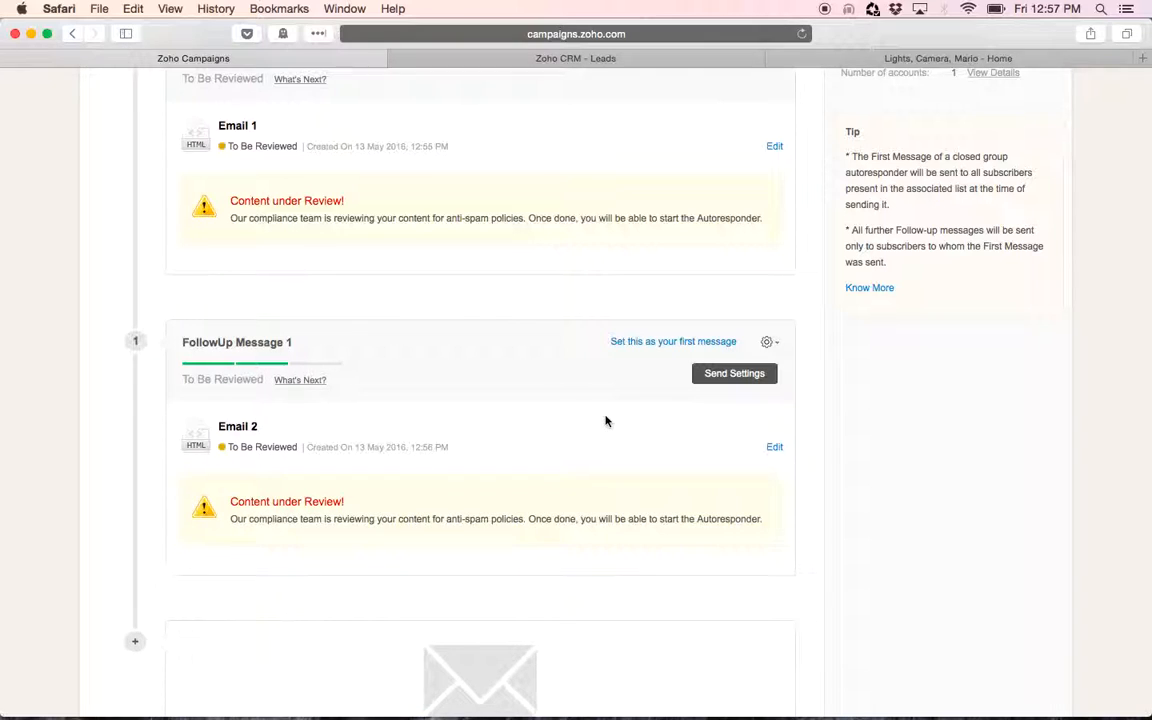
Reopen the Web Download Drip autoresponder and review its message sequence
{"action": "scroll", "coordinate": [661, 494], "scroll_direction": "down", "scroll_amount": 3}
{"action": "scroll", "coordinate": [661, 494], "scroll_direction": "up", "scroll_amount": 3}
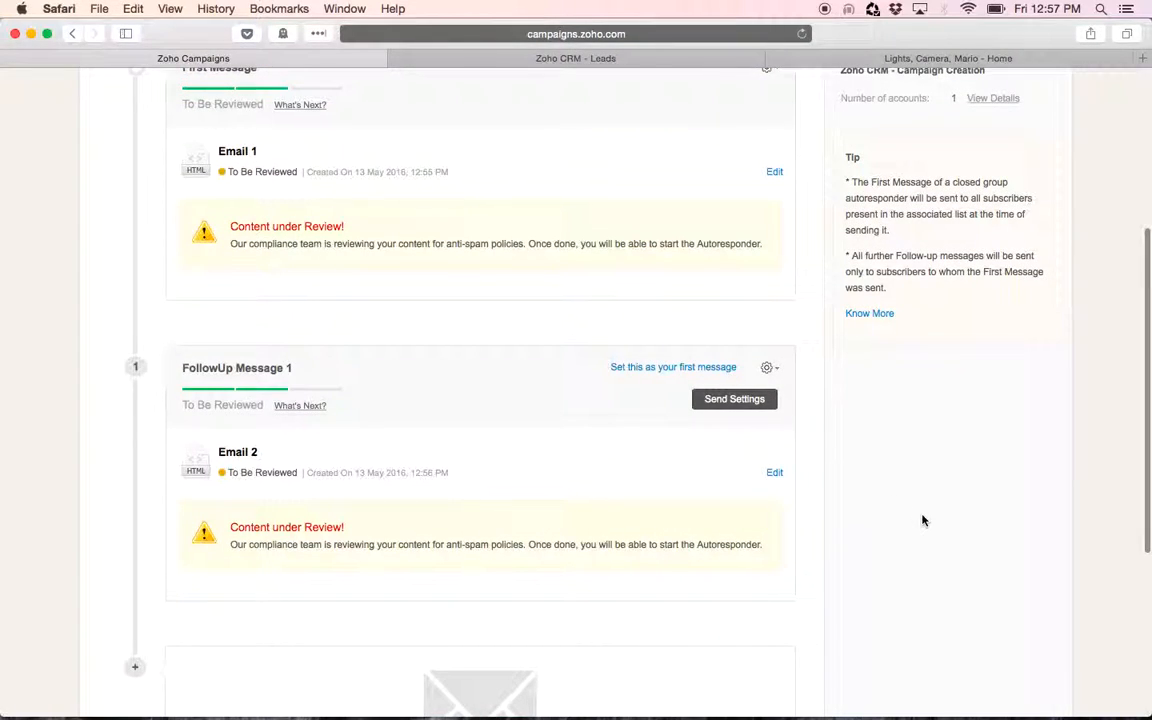
{"action": "scroll", "coordinate": [922, 520], "scroll_direction": "up", "scroll_amount": 5}
{"action": "scroll", "coordinate": [922, 520], "scroll_direction": "down", "scroll_amount": 5}
{"action": "scroll", "coordinate": [922, 520], "scroll_direction": "down", "scroll_amount": 1}
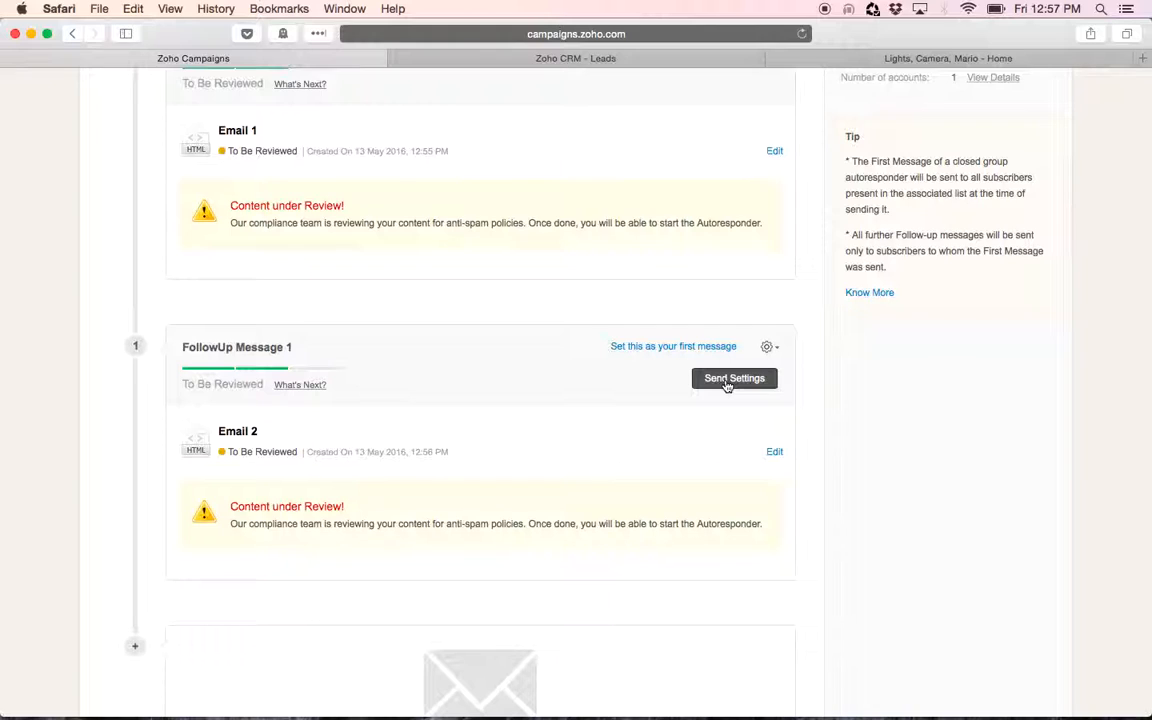
{"action": "left_click", "coordinate": [727, 380]}
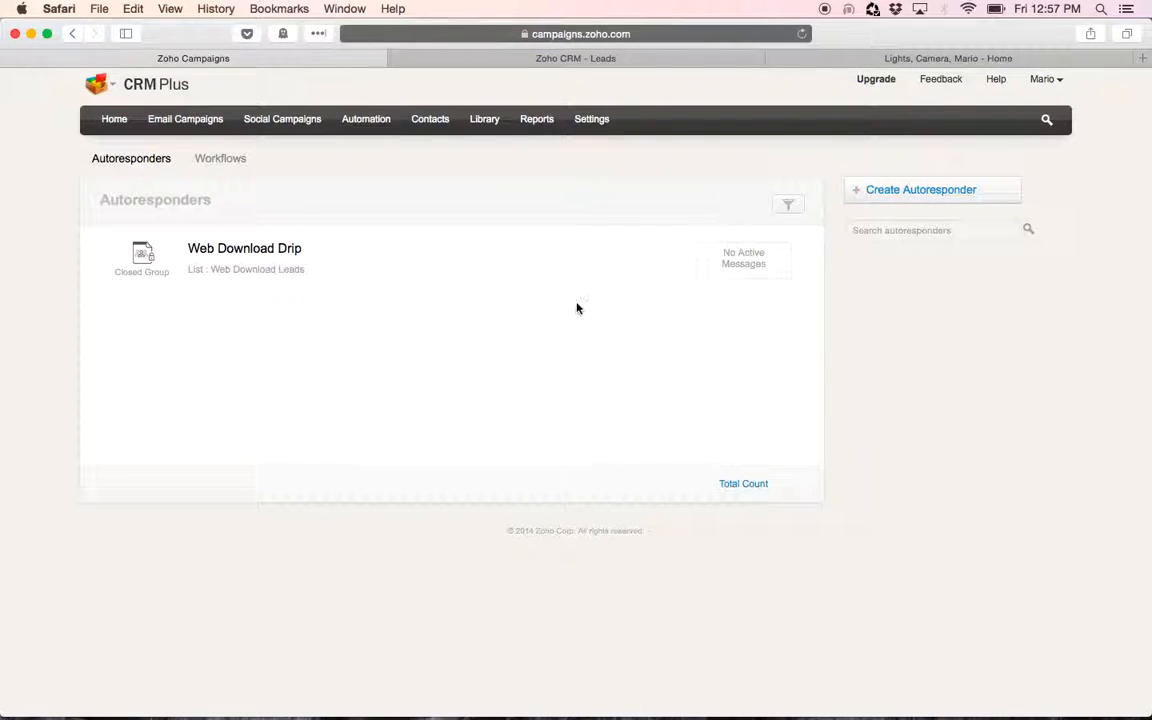
{"action": "left_click", "coordinate": [283, 249]}
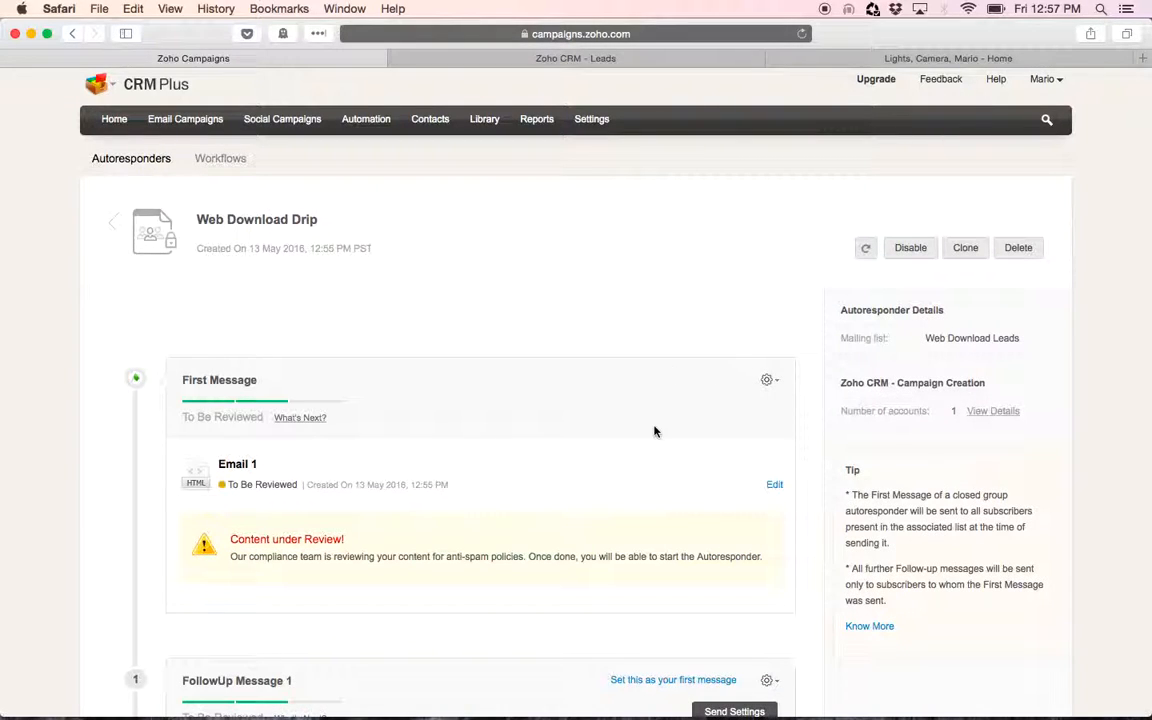
{"action": "scroll", "coordinate": [655, 431], "scroll_direction": "down", "scroll_amount": 5}
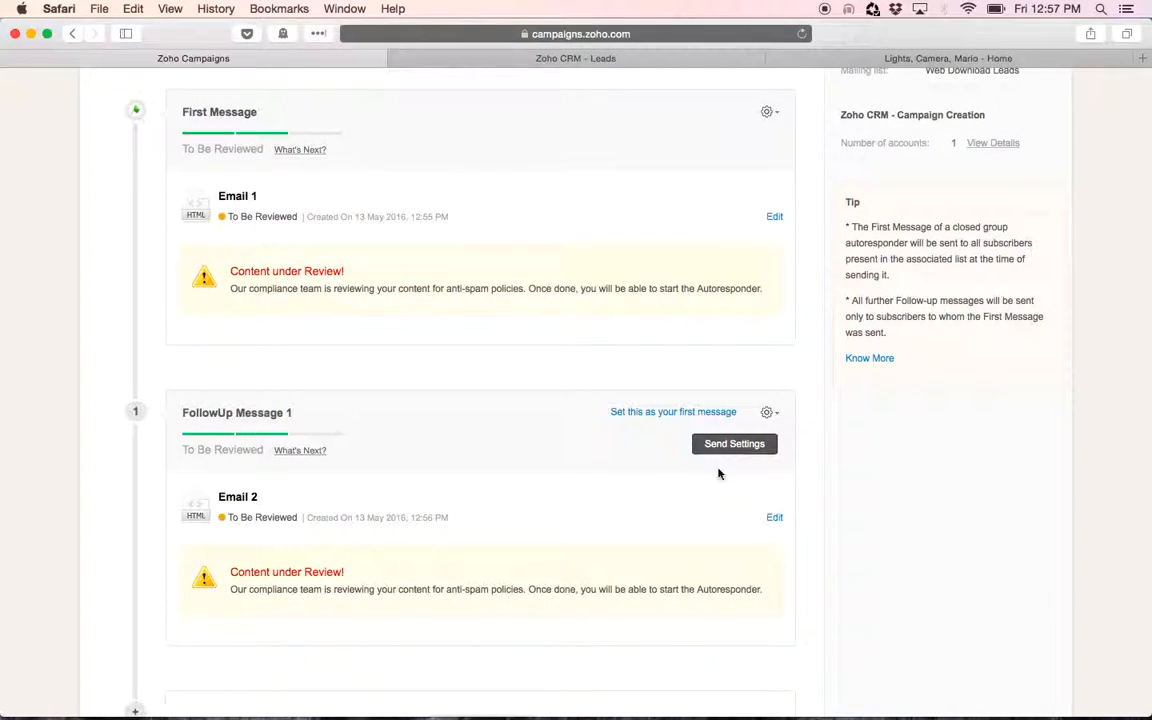
{"action": "scroll", "coordinate": [658, 506], "scroll_direction": "down", "scroll_amount": 1}
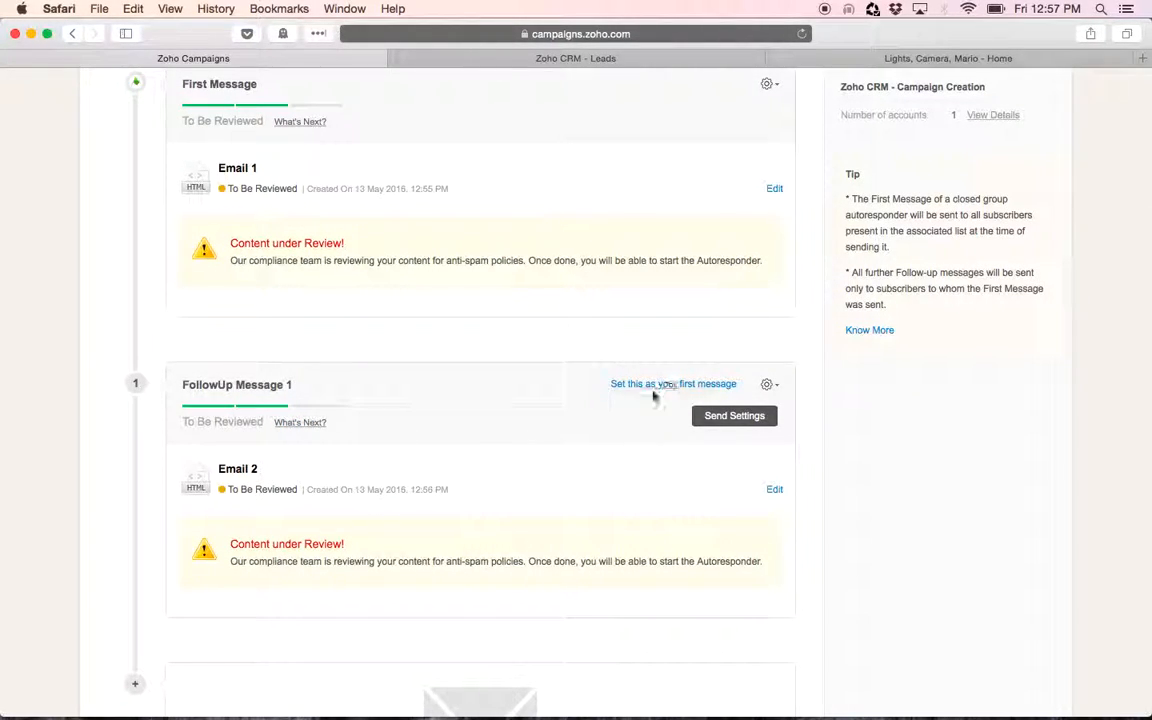
{"action": "scroll", "coordinate": [637, 457], "scroll_direction": "down", "scroll_amount": 2}
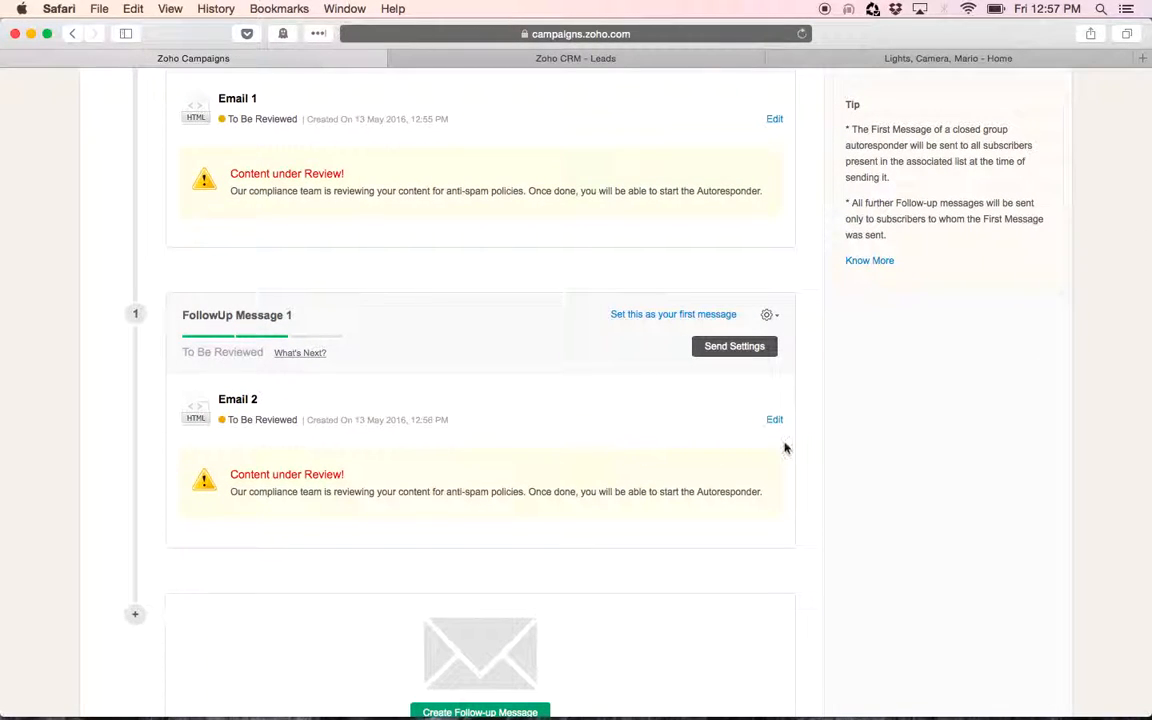
{"action": "scroll", "coordinate": [694, 481], "scroll_direction": "down", "scroll_amount": 4}
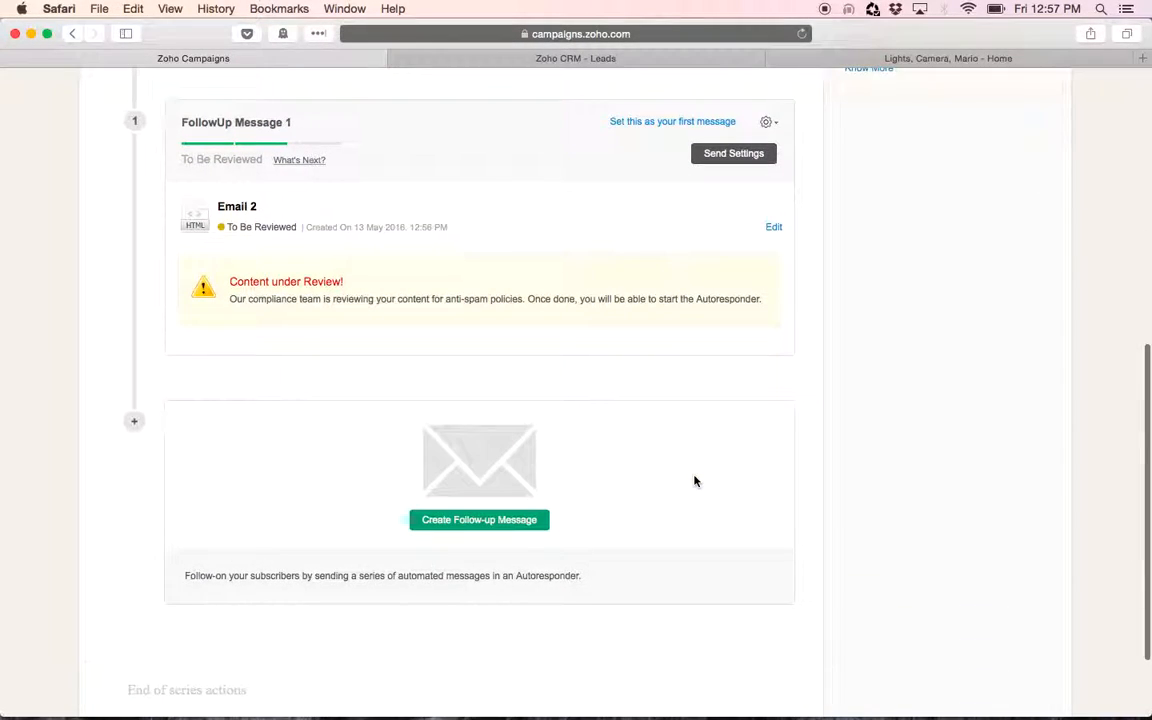
{"action": "scroll", "coordinate": [663, 456], "scroll_direction": "down", "scroll_amount": 3}
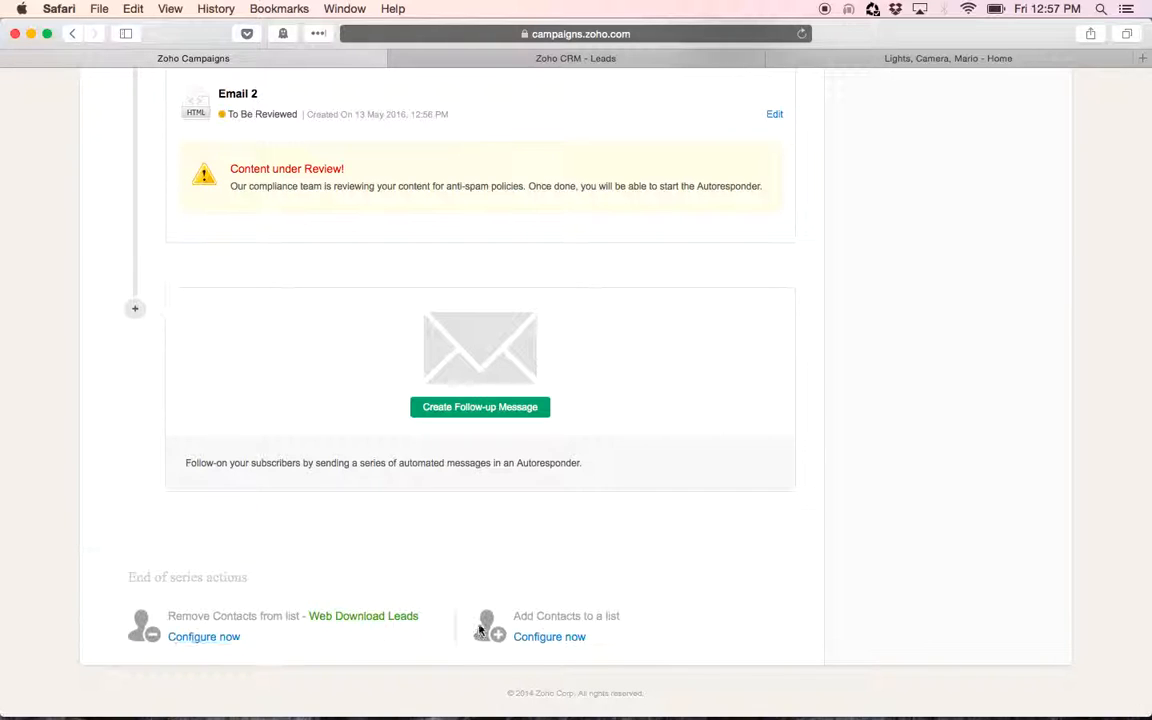
{"action": "left_click", "coordinate": [213, 637]}
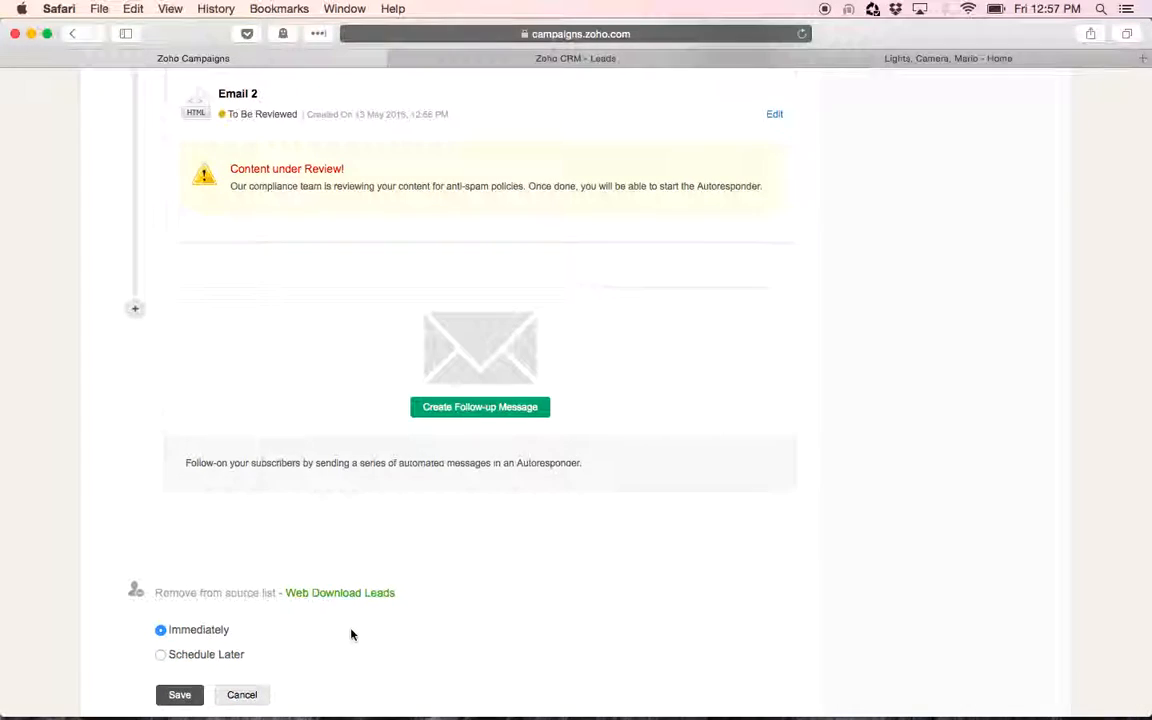
{"action": "scroll", "coordinate": [352, 633], "scroll_direction": "down", "scroll_amount": 2}
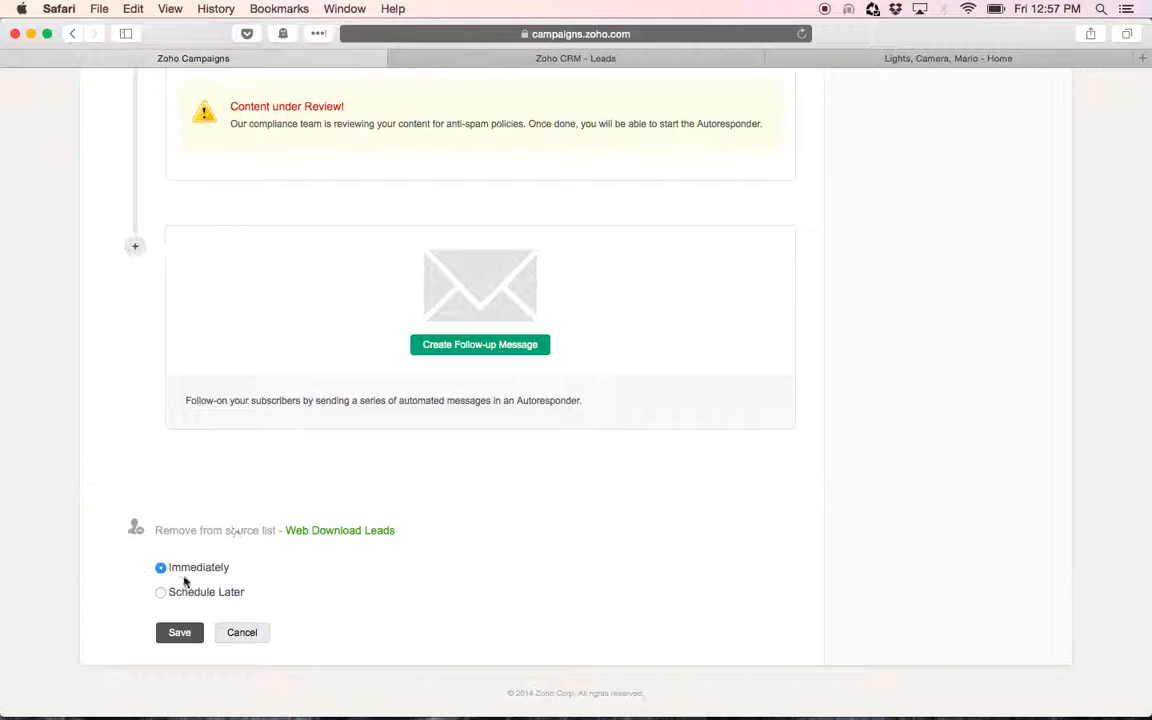
{"action": "left_click", "coordinate": [237, 636]}
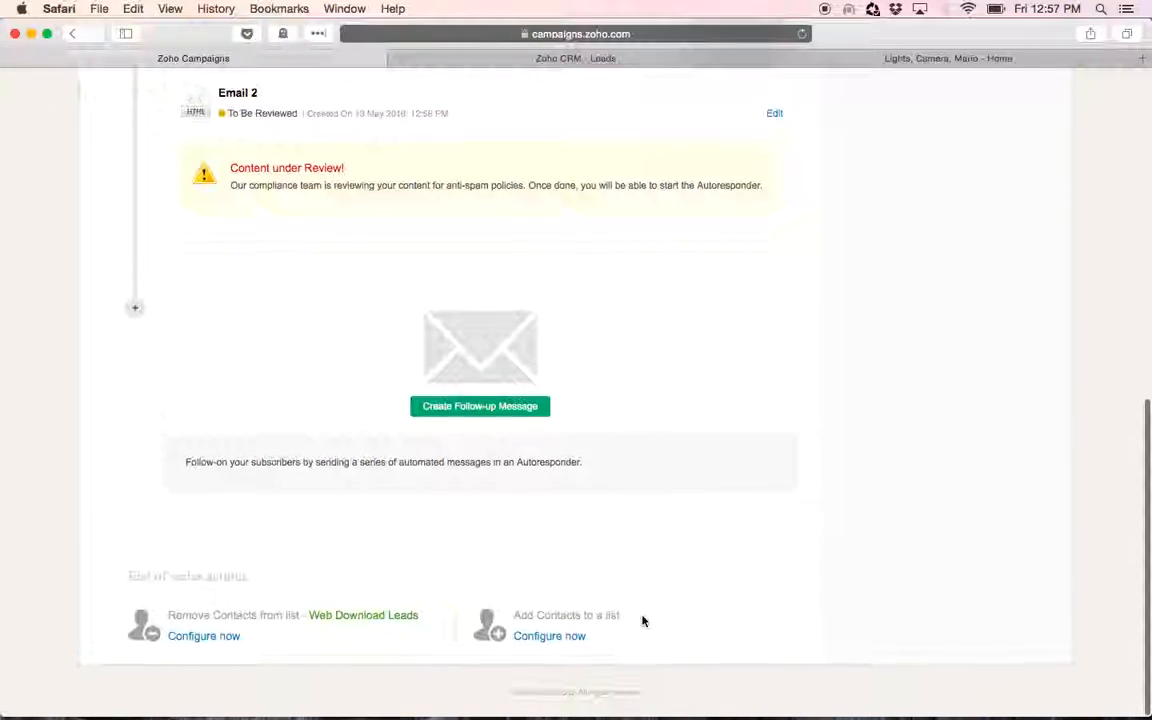
For the add-contacts end-of-series action, create a mailing list named 2nd Drip Cam with sign-up form subscription Not Allowed
{"action": "left_click", "coordinate": [549, 637]}
{"action": "left_click", "coordinate": [317, 540]}
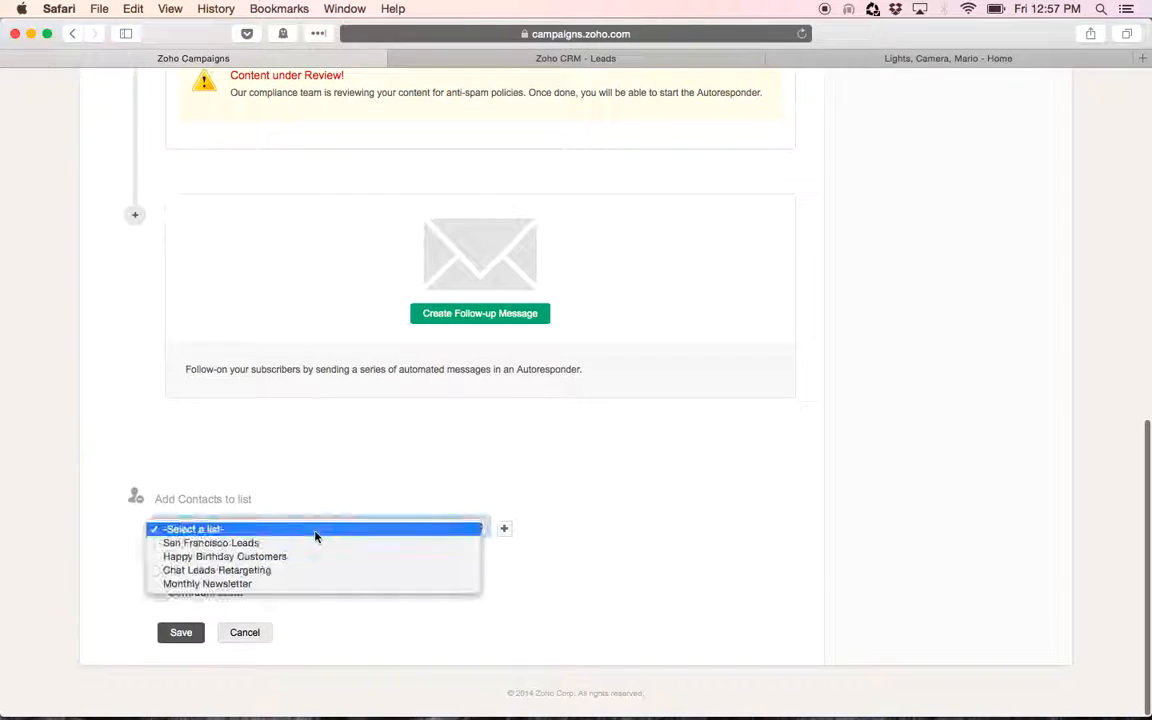
{"action": "left_click", "coordinate": [619, 537]}
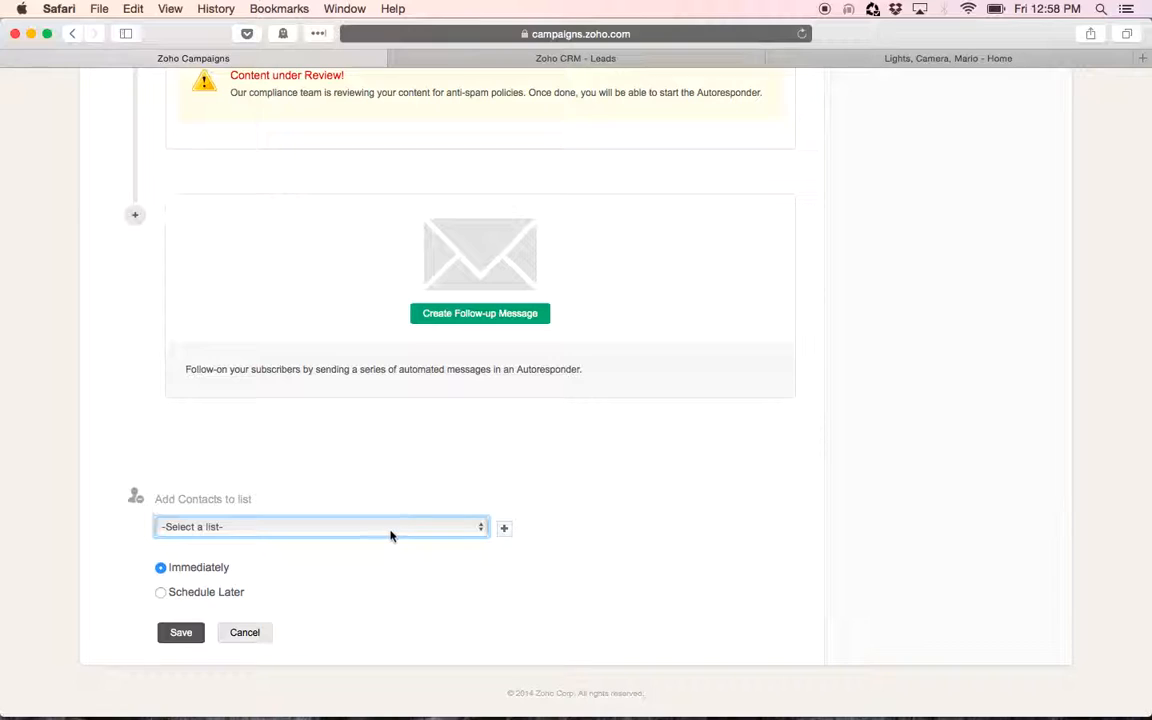
{"action": "left_click", "coordinate": [505, 531]}
{"action": "left_click", "coordinate": [467, 214]}
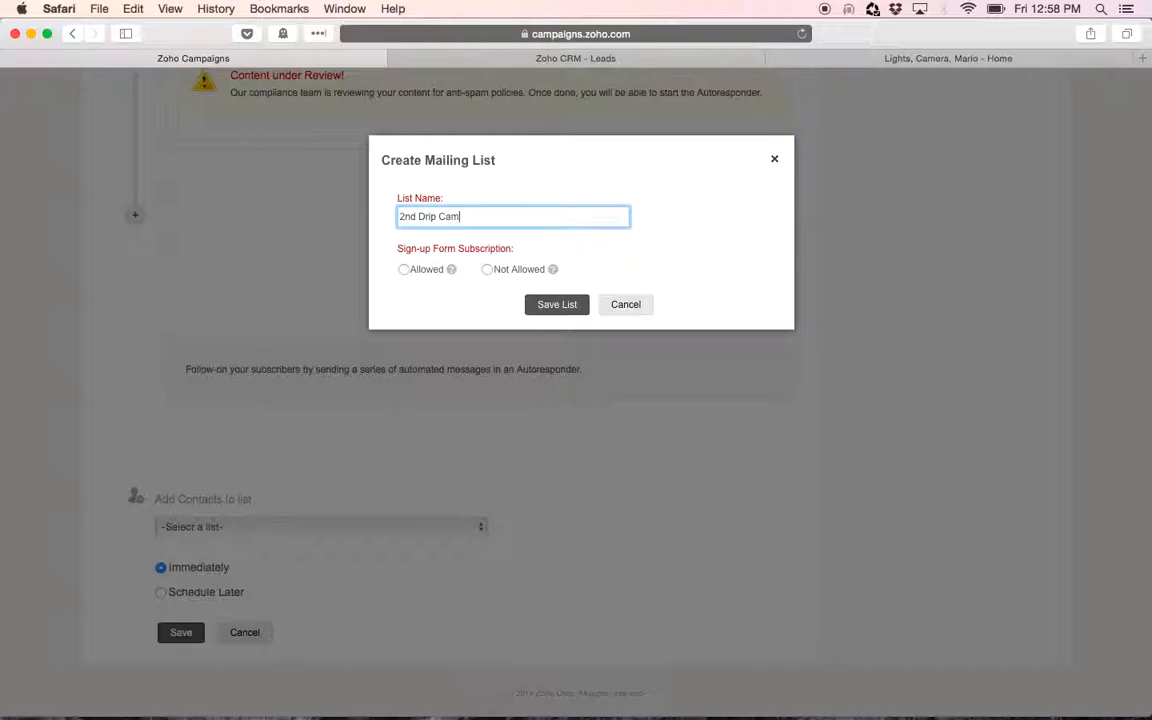
{"action": "left_click", "coordinate": [487, 269]}
{"action": "left_click", "coordinate": [557, 305]}
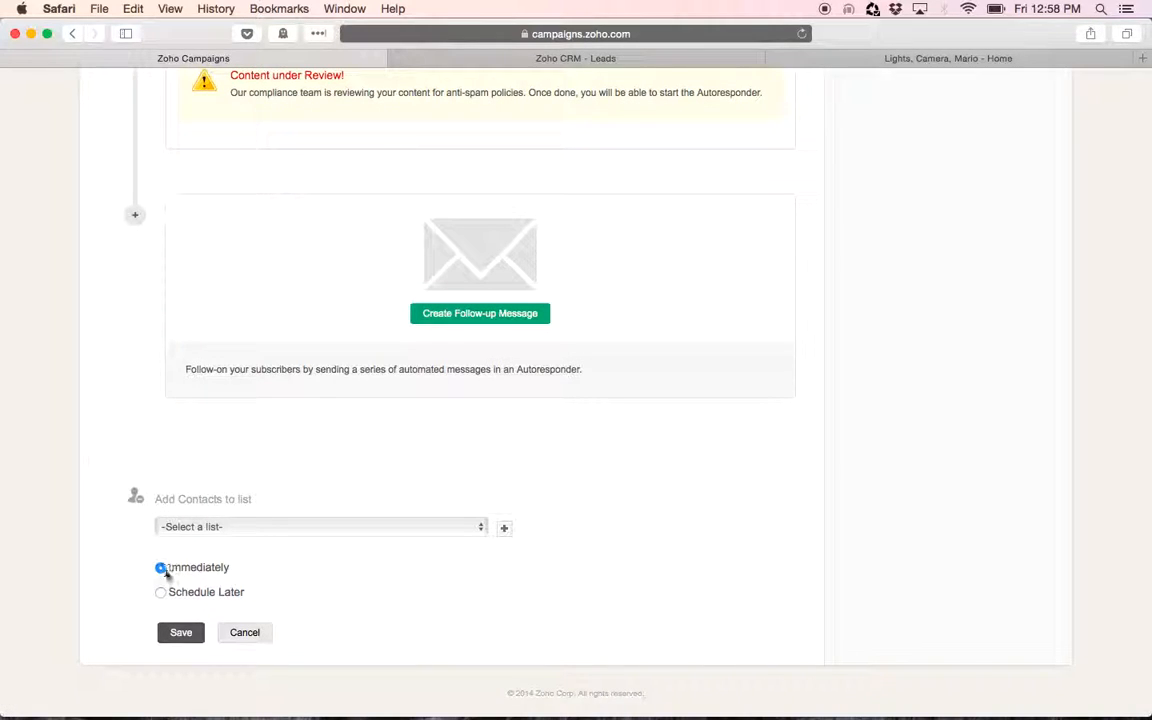
Schedule the Email 2 follow-up to send 5 days after the first message
{"action": "scroll", "coordinate": [718, 543], "scroll_direction": "up", "scroll_amount": 10}
{"action": "scroll", "coordinate": [718, 543], "scroll_direction": "down", "scroll_amount": 10}
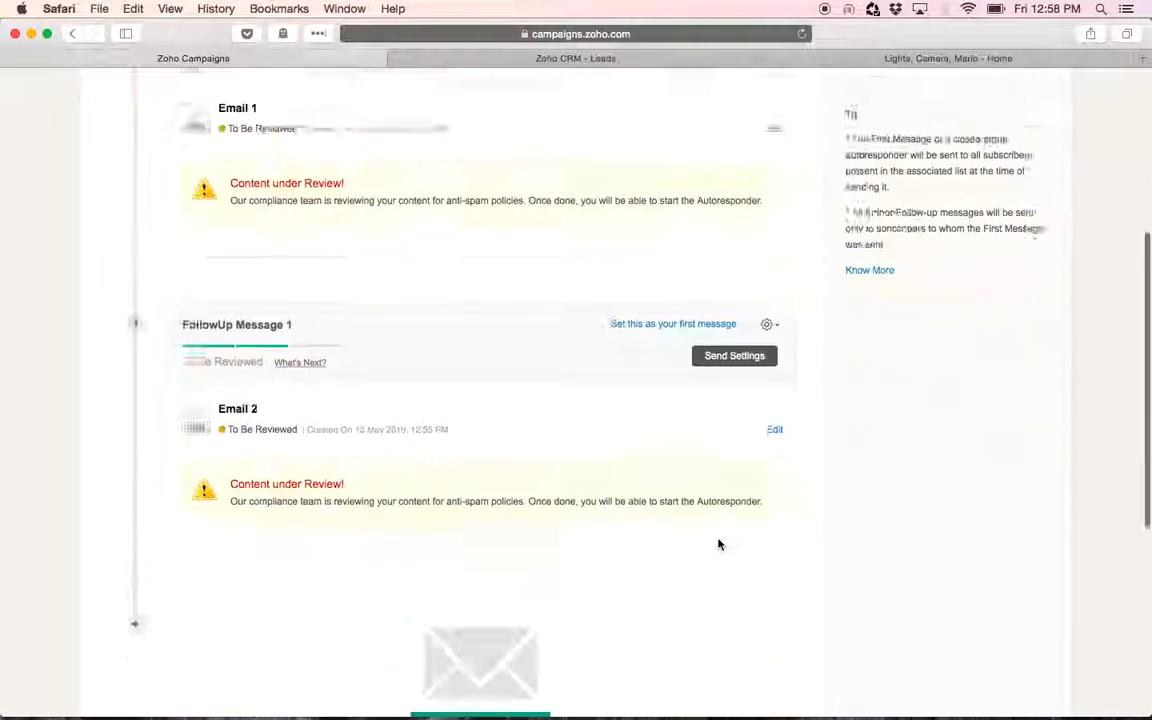
{"action": "scroll", "coordinate": [718, 543], "scroll_direction": "up", "scroll_amount": 8}
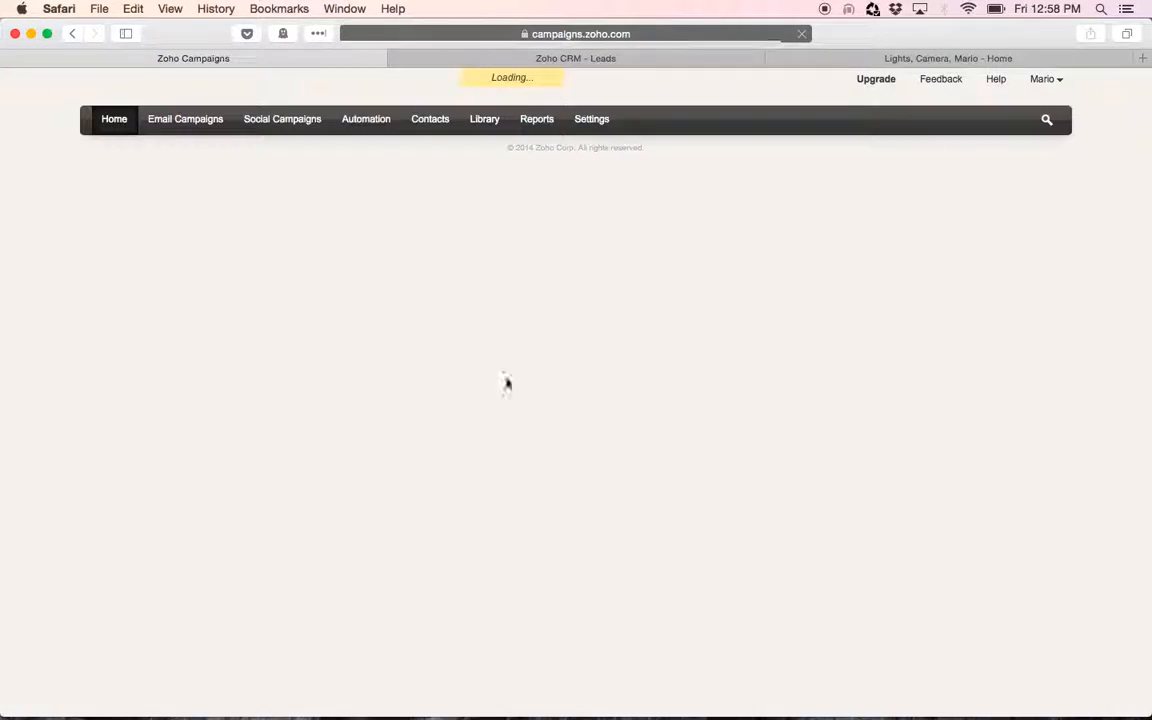
{"action": "left_click", "coordinate": [257, 250]}
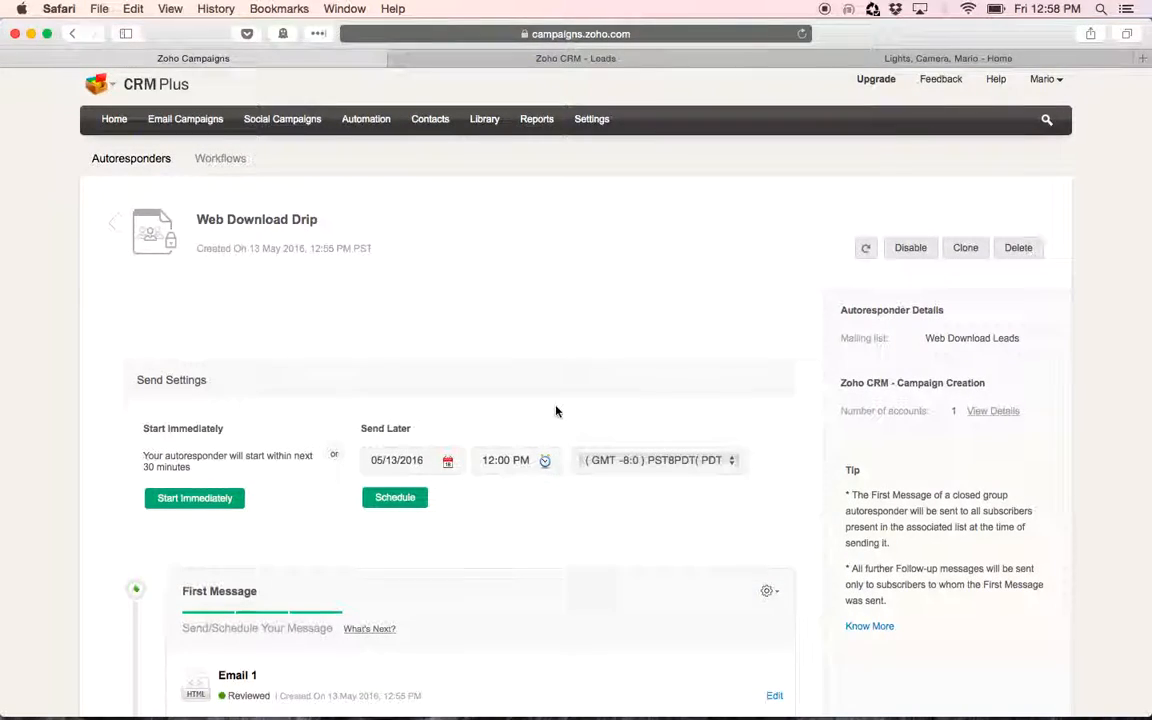
{"action": "scroll", "coordinate": [556, 411], "scroll_direction": "down", "scroll_amount": 8}
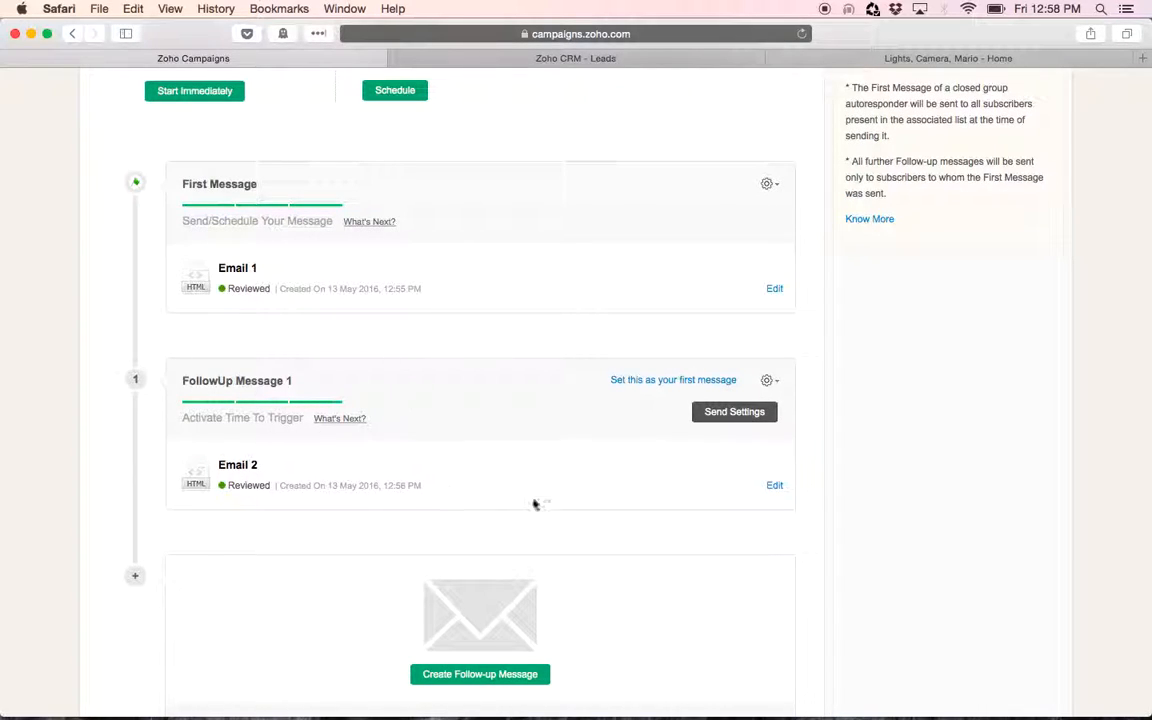
{"action": "left_click", "coordinate": [727, 421]}
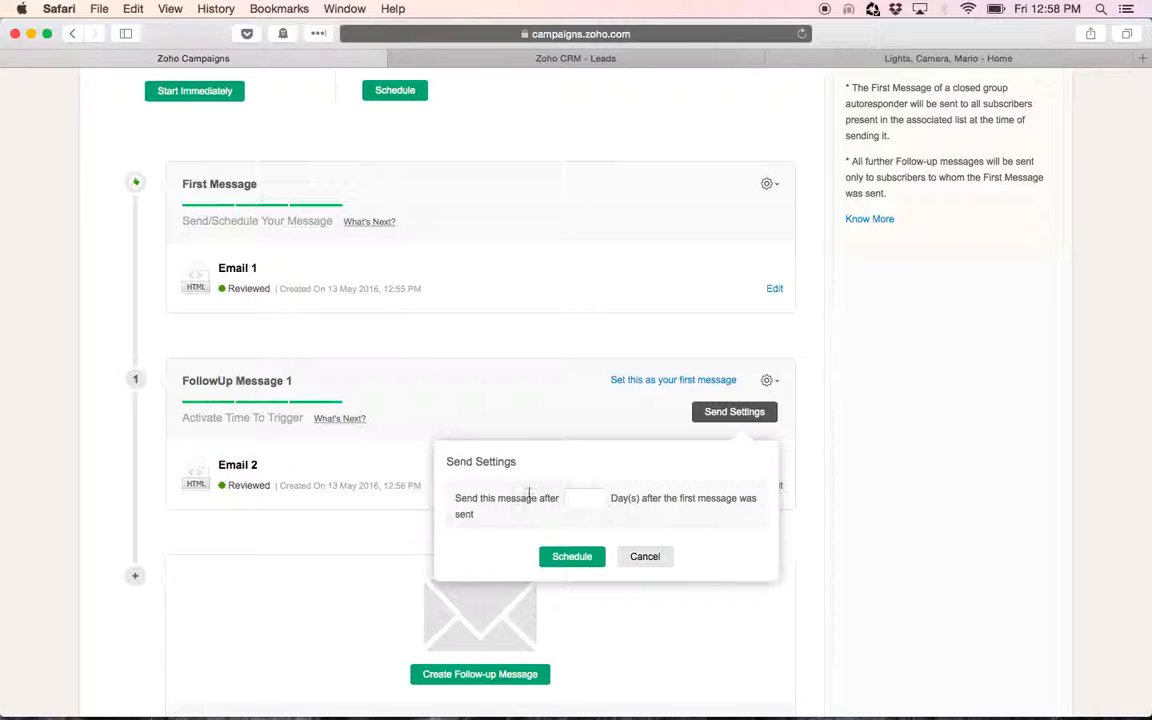
{"action": "left_click", "coordinate": [580, 498]}
{"action": "left_click", "coordinate": [565, 558]}
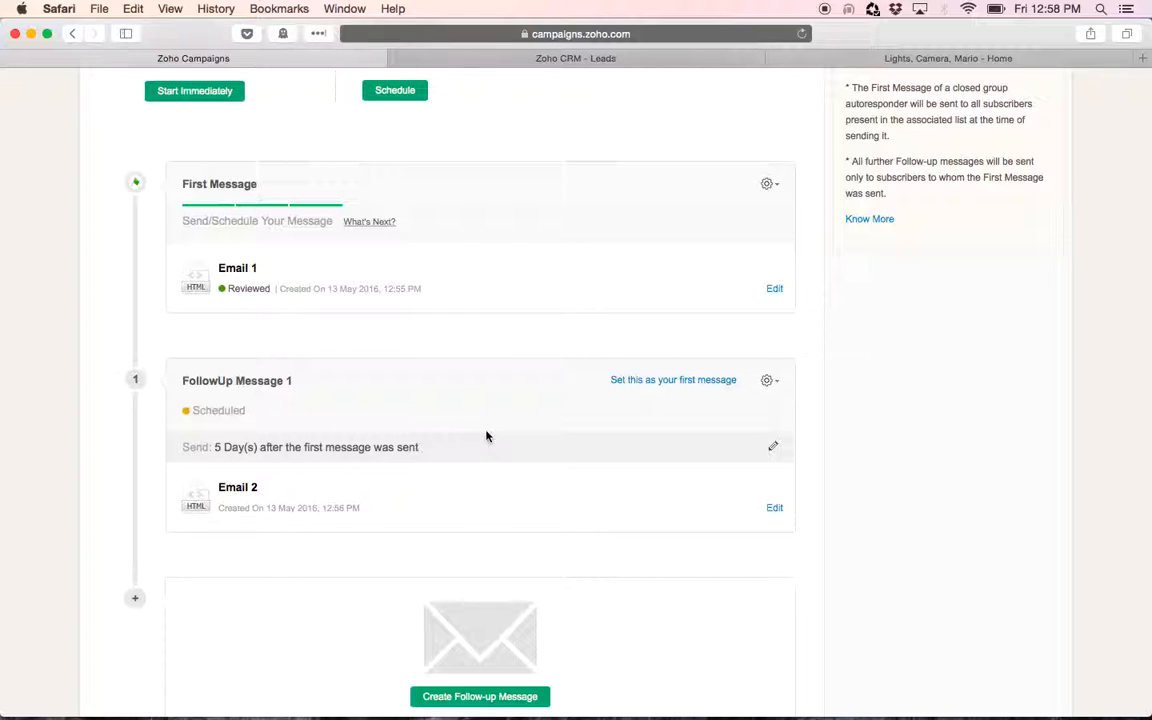
Review the autoresponder's send settings and scheduled message sequence
{"action": "scroll", "coordinate": [486, 436], "scroll_direction": "down", "scroll_amount": 3}
{"action": "scroll", "coordinate": [919, 498], "scroll_direction": "up", "scroll_amount": 1}
{"action": "scroll", "coordinate": [919, 498], "scroll_direction": "up", "scroll_amount": 3}
{"action": "scroll", "coordinate": [919, 498], "scroll_direction": "down", "scroll_amount": 4}
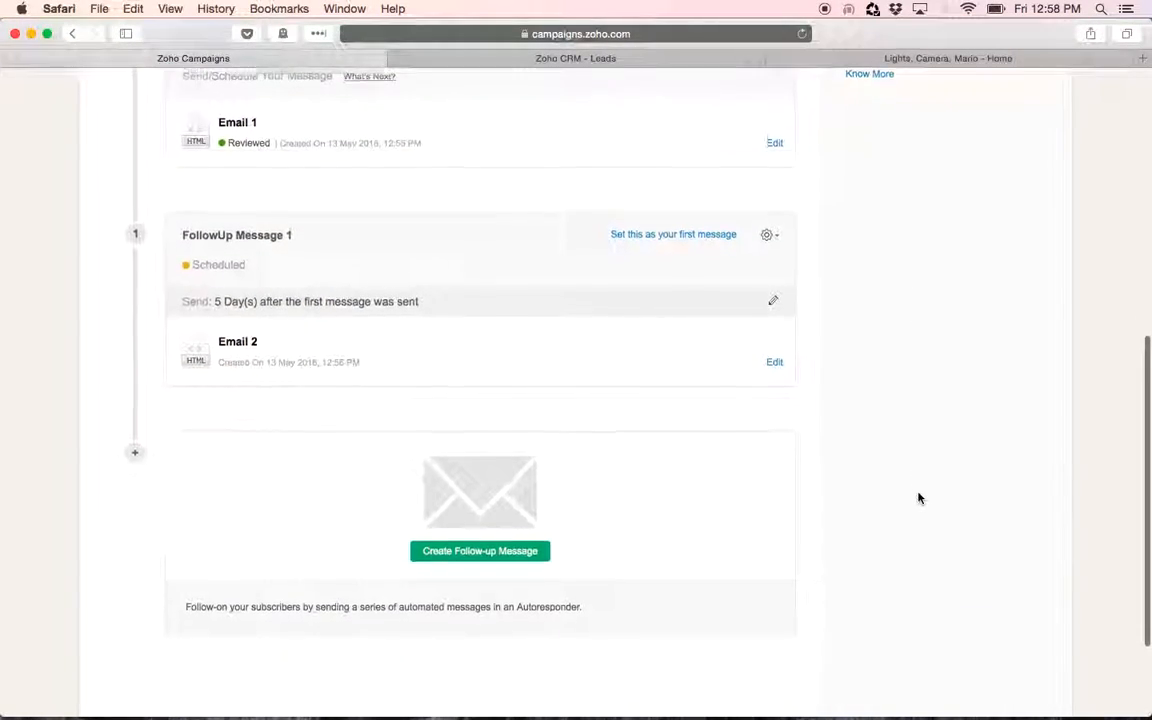
{"action": "scroll", "coordinate": [919, 498], "scroll_direction": "up", "scroll_amount": 4}
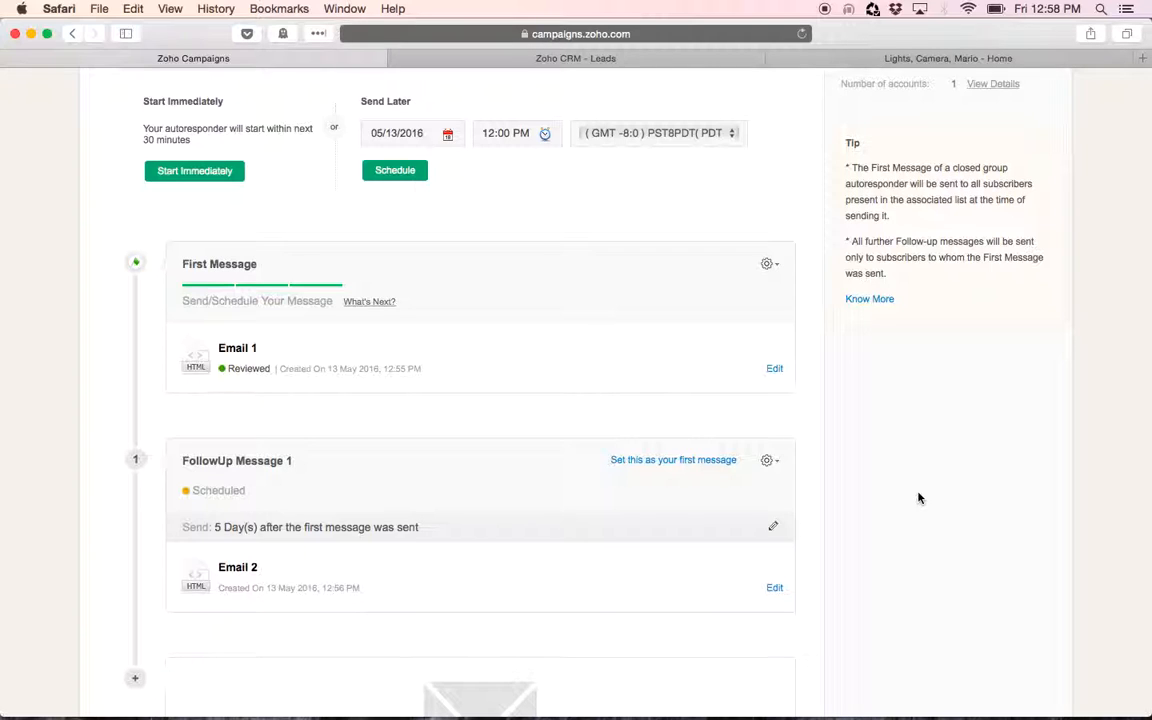
{"action": "scroll", "coordinate": [496, 280], "scroll_direction": "up", "scroll_amount": 6}
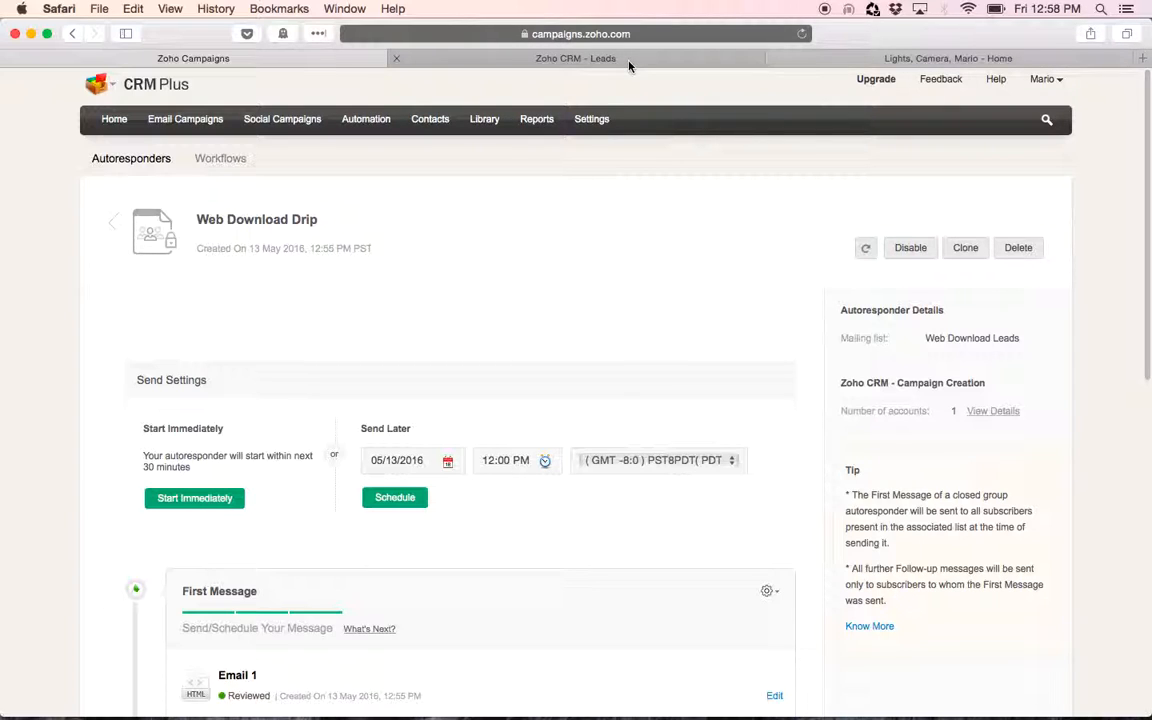
{"action": "scroll", "coordinate": [600, 300], "scroll_direction": "down", "scroll_amount": 7}
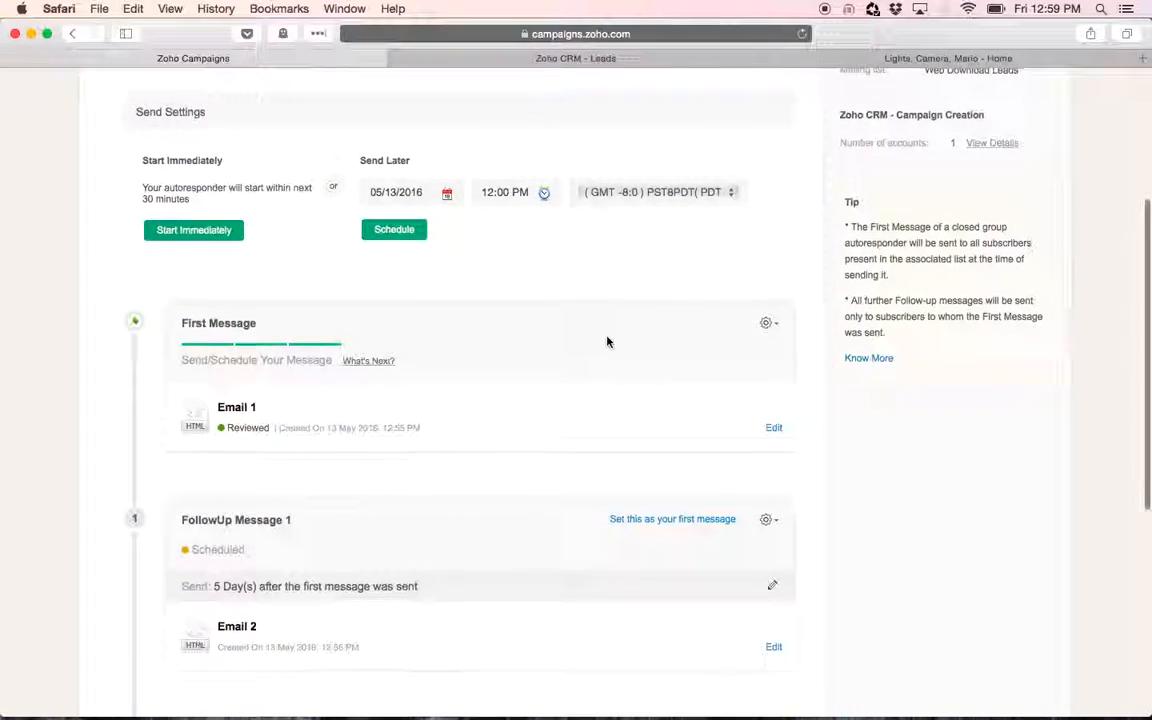
{"action": "scroll", "coordinate": [608, 340], "scroll_direction": "down", "scroll_amount": 3}
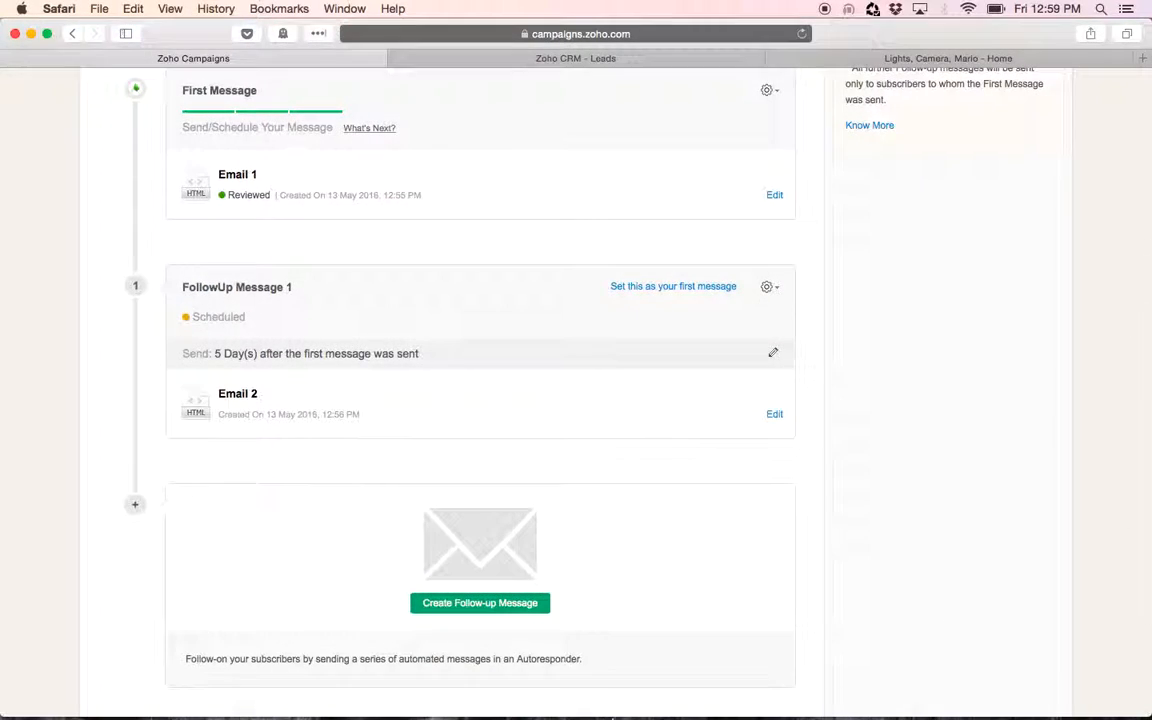